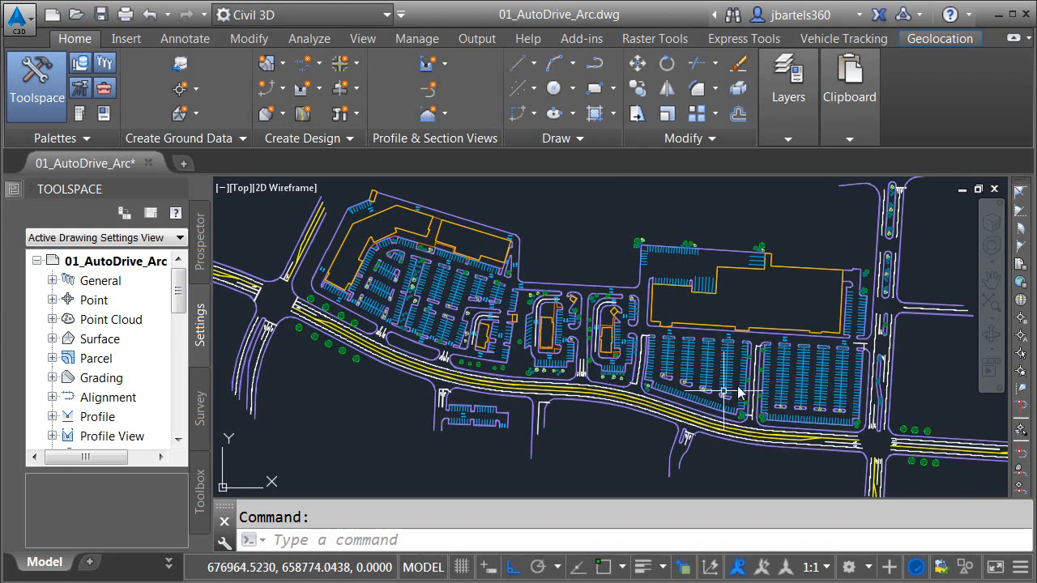
Start AutoDrive Arc in the open area east of the intersection and select SU-40 - Single Unit Truck from AASHTO 2011 (US Customary).
{"action": "mouse_move", "coordinate": [771, 308]}
{"action": "middle_mouse_down"}
{"action": "mouse_move", "coordinate": [454, 328]}
{"action": "mouse_move", "coordinate": [287, 347]}
{"action": "mouse_move", "coordinate": [292, 356]}
{"action": "middle_mouse_up"}
{"action": "scroll", "coordinate": [502, 385], "scroll_direction": "up", "scroll_amount": 2}
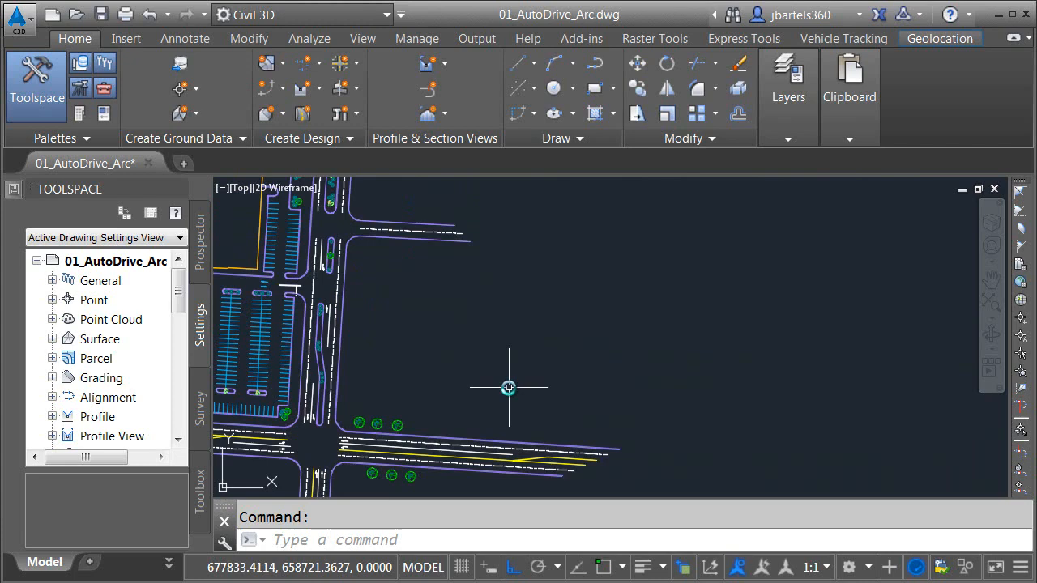
{"action": "scroll", "coordinate": [509, 388], "scroll_direction": "up", "scroll_amount": 2}
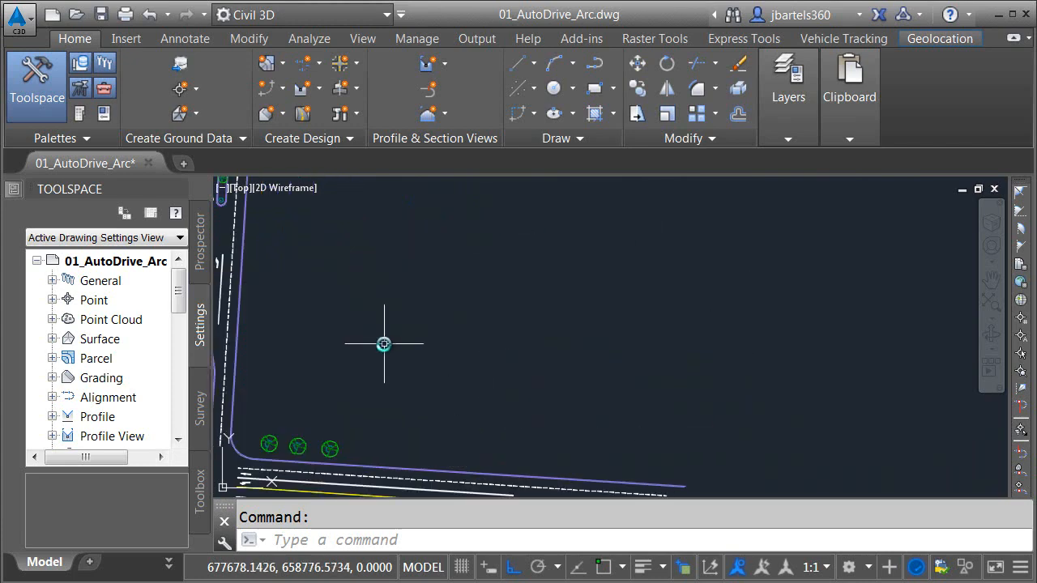
{"action": "left_click", "coordinate": [831, 41]}
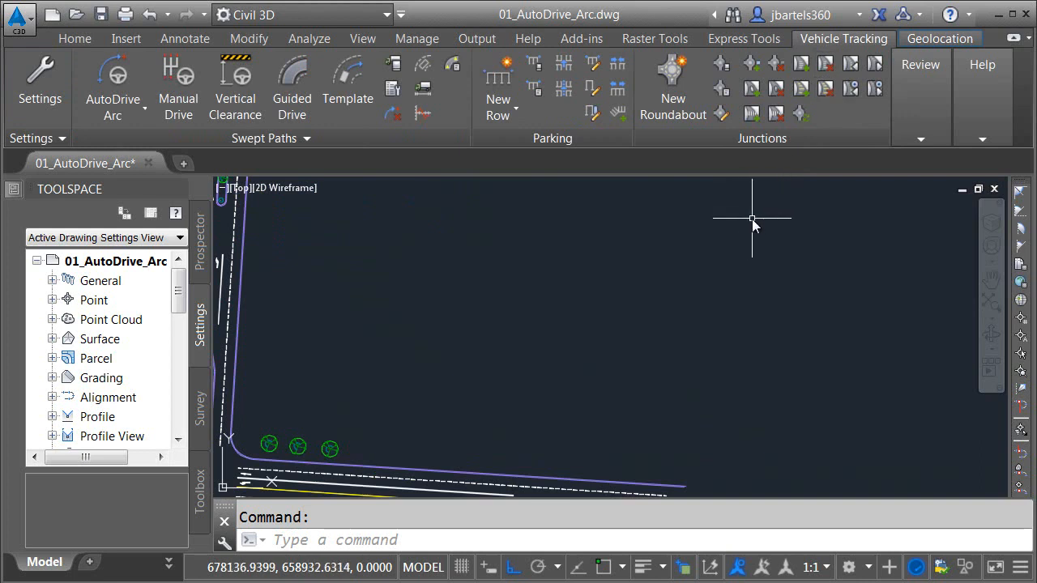
{"action": "left_click", "coordinate": [116, 75]}
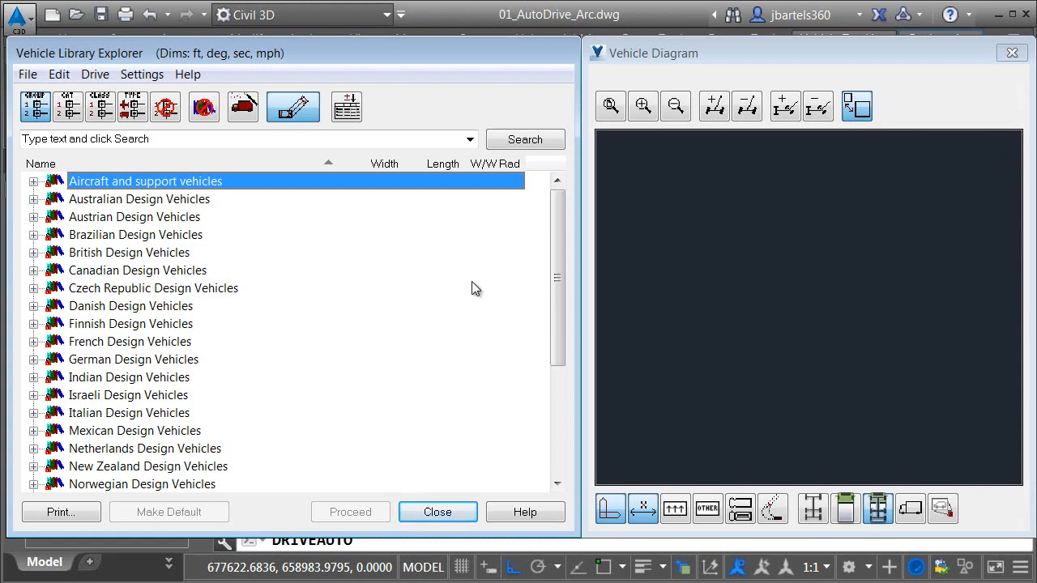
{"action": "left_click_drag", "start_coordinate": [556, 239], "coordinate": [547, 352]}
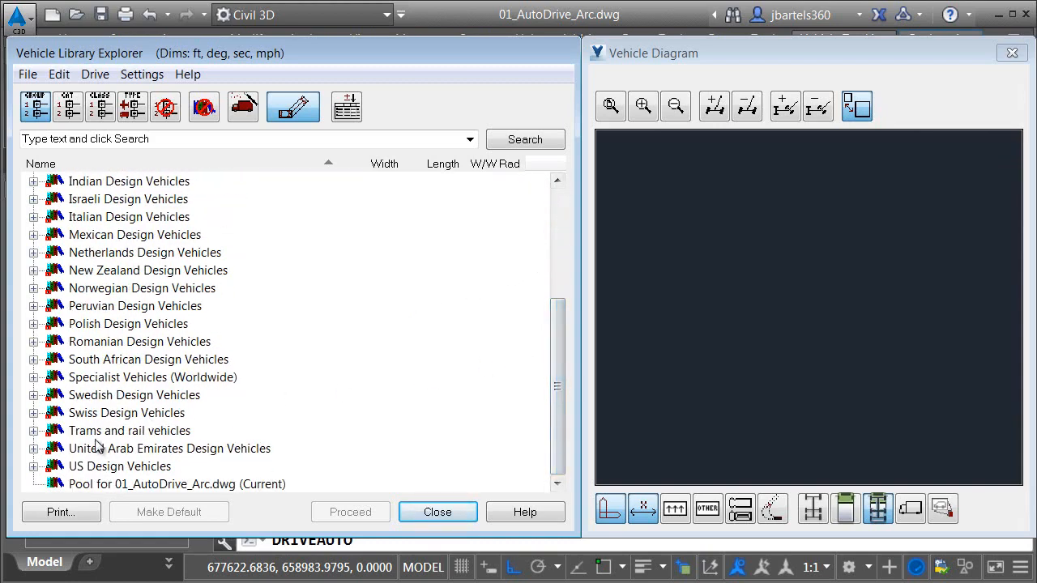
{"action": "left_click", "coordinate": [33, 467]}
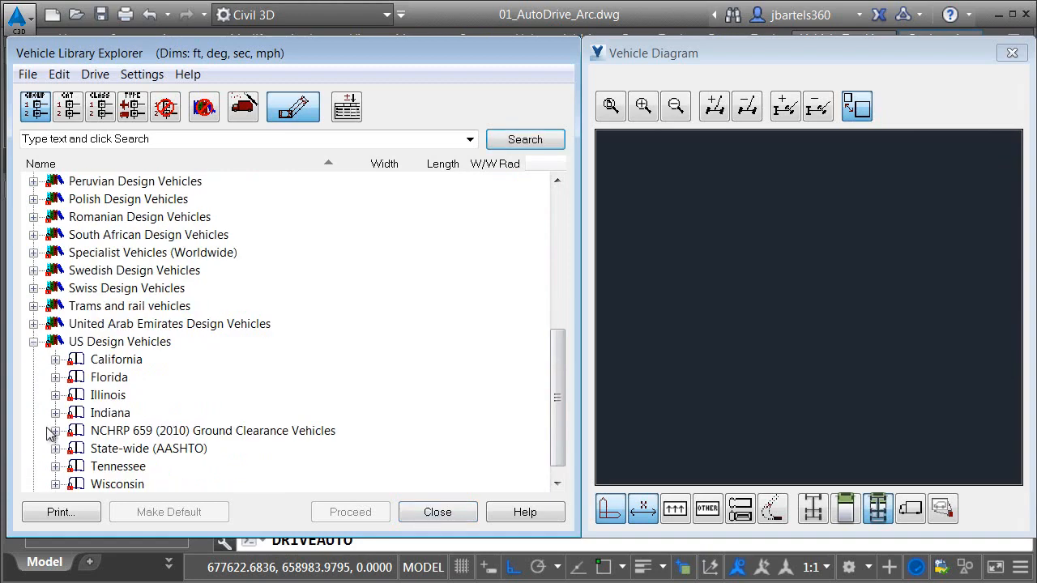
{"action": "left_click", "coordinate": [55, 449]}
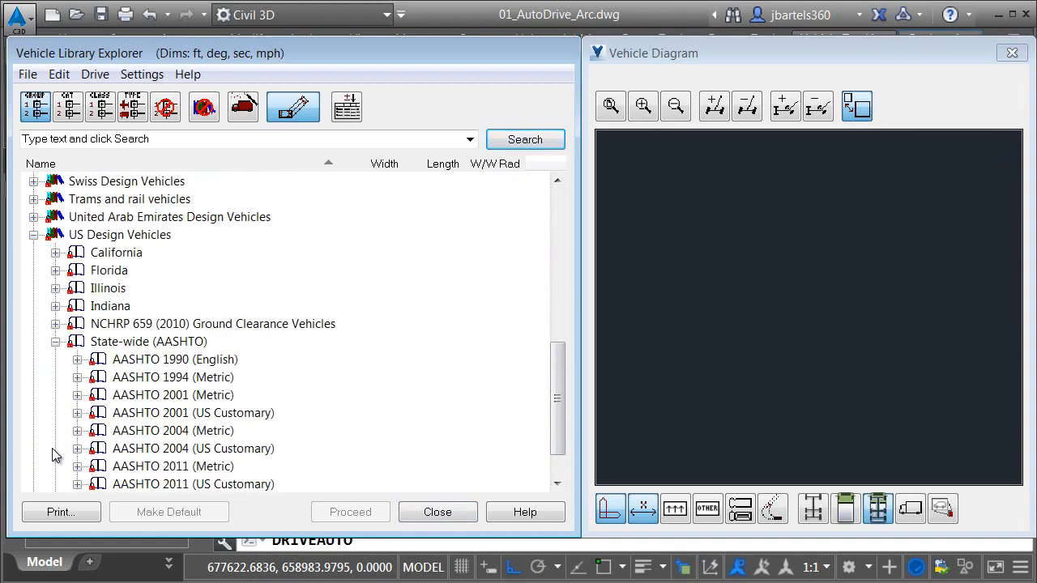
{"action": "left_click", "coordinate": [77, 484]}
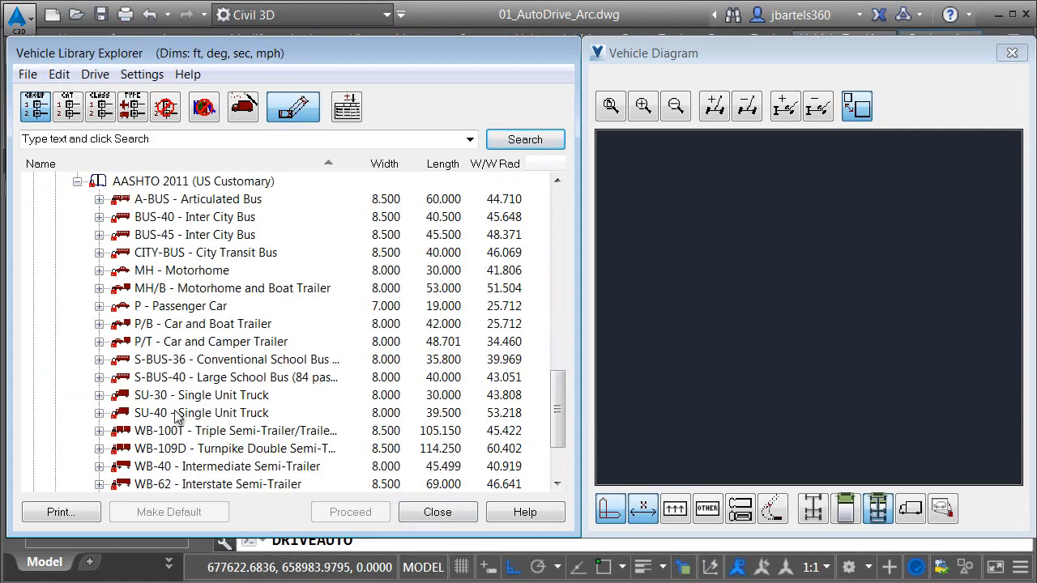
{"action": "left_click", "coordinate": [158, 415]}
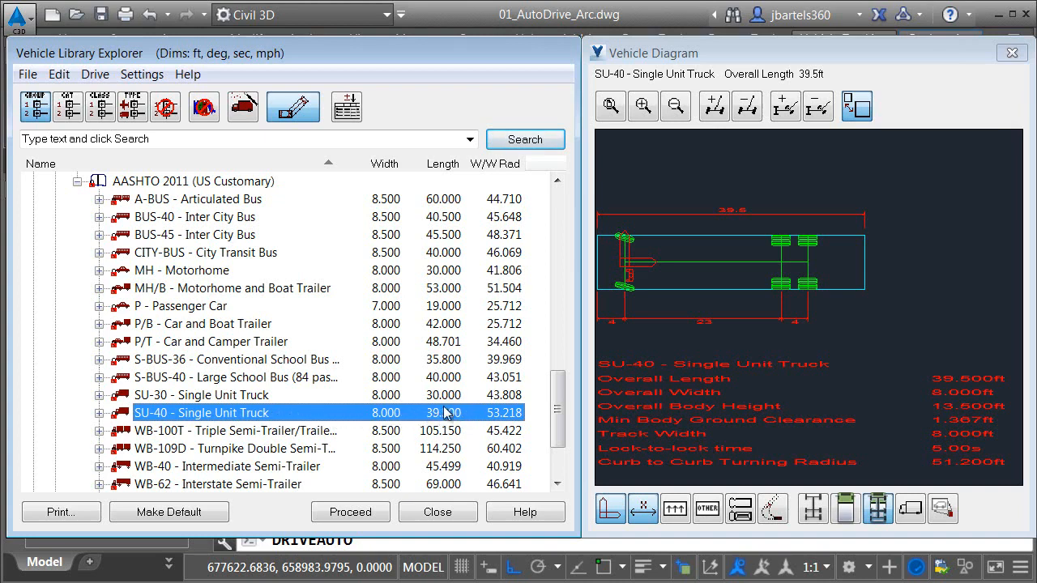
Proceed with the selected truck without making it the default vehicle, and accept the drawing settings as they are.
{"action": "left_click", "coordinate": [341, 515]}
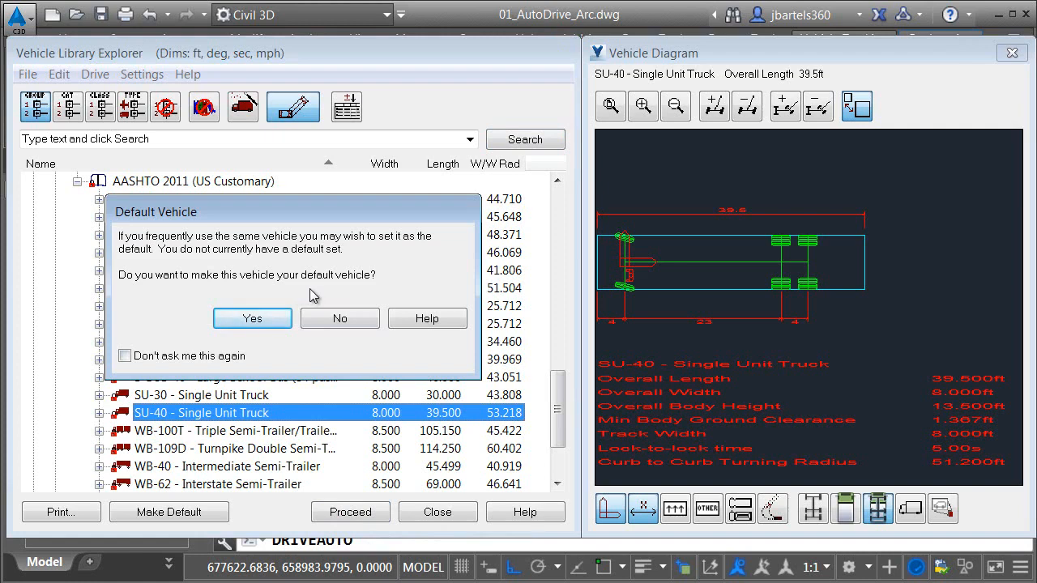
{"action": "left_click", "coordinate": [340, 320]}
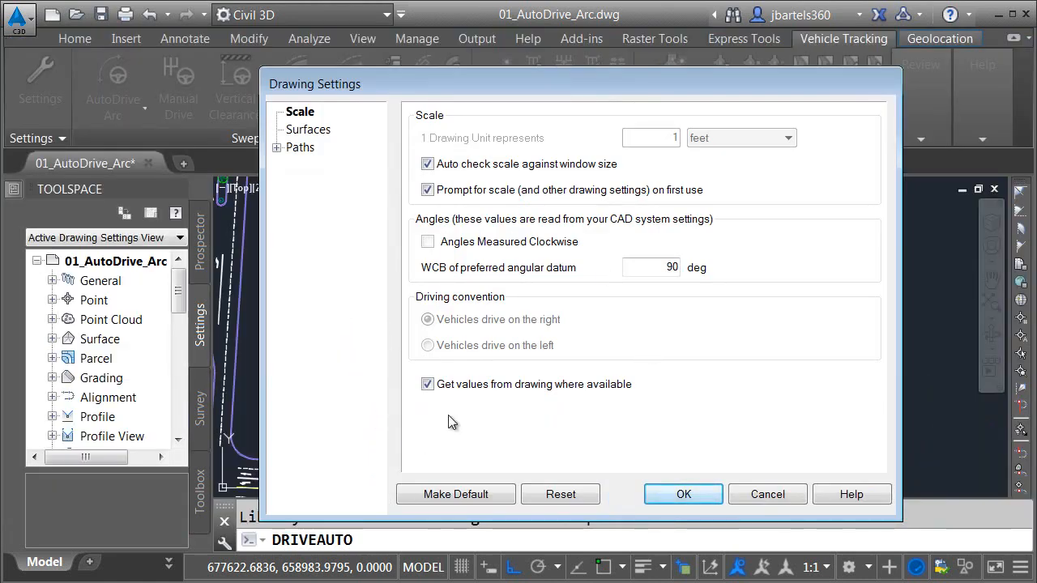
{"action": "left_click", "coordinate": [665, 496]}
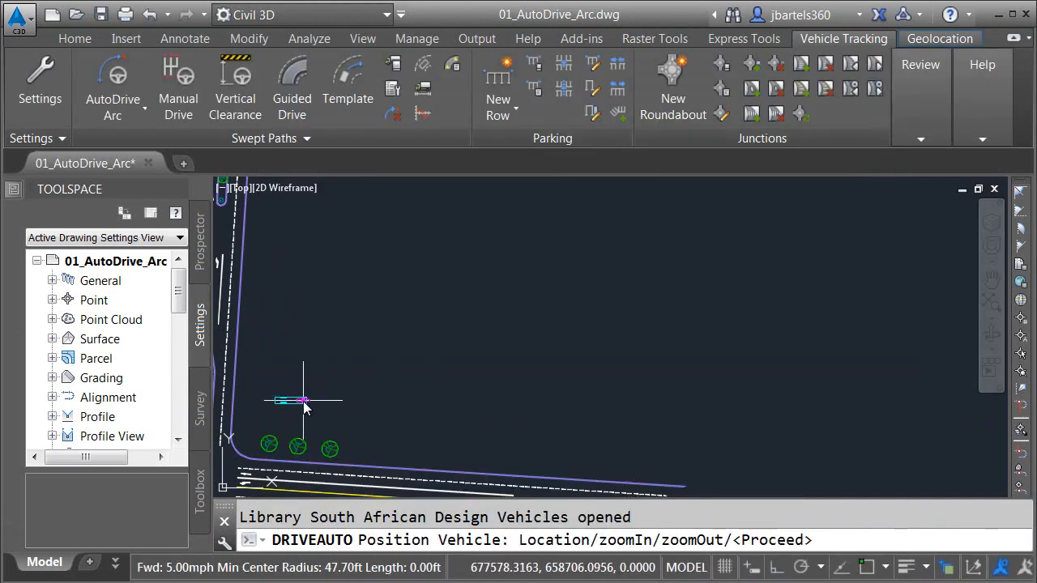
Place the truck in the empty area above the three street trees, heading toward the upper right.
{"action": "scroll", "coordinate": [304, 406], "scroll_direction": "up", "scroll_amount": 8}
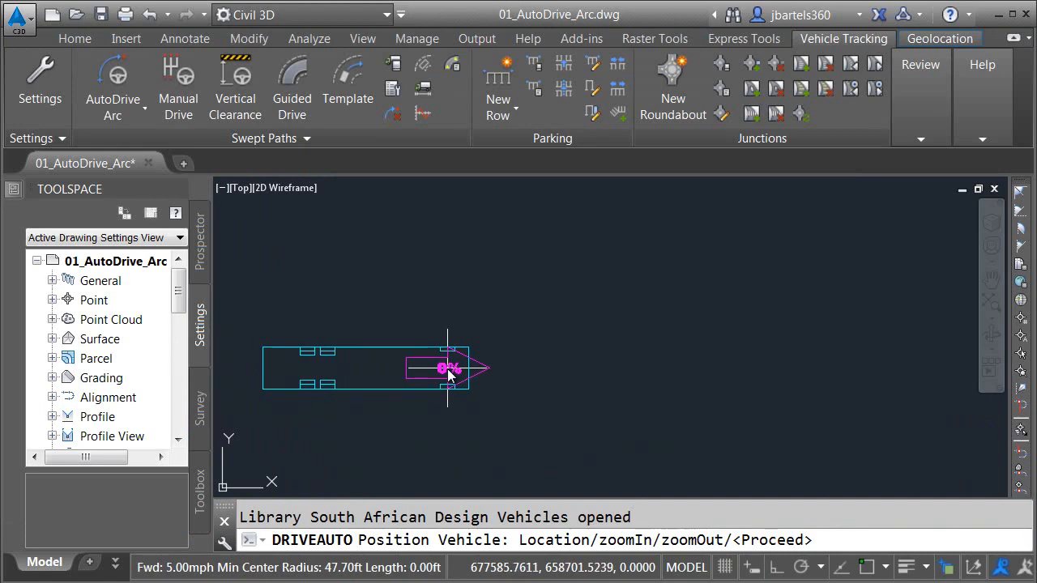
{"action": "left_click", "coordinate": [448, 371]}
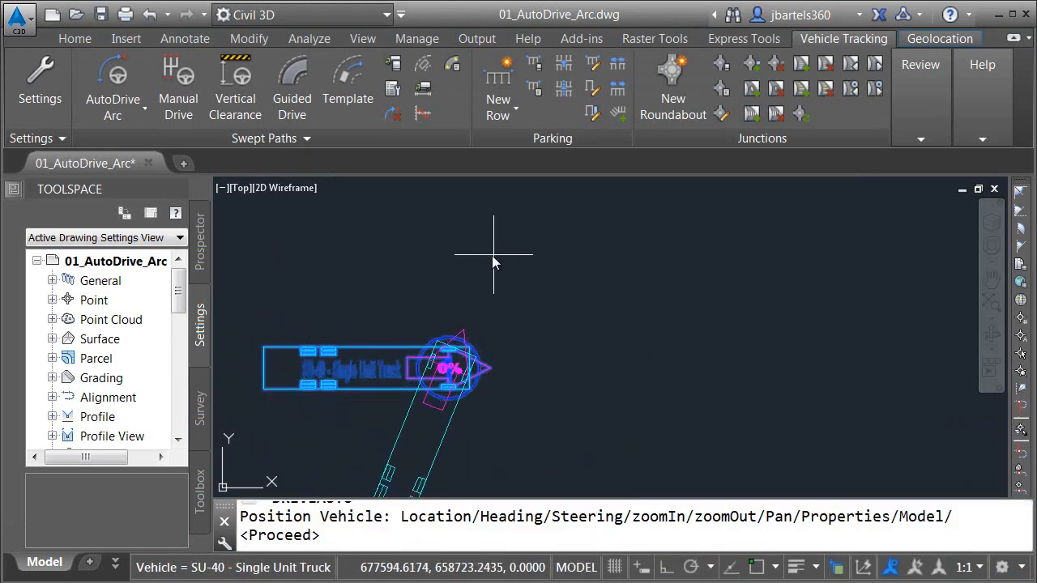
{"action": "left_click", "coordinate": [590, 299]}
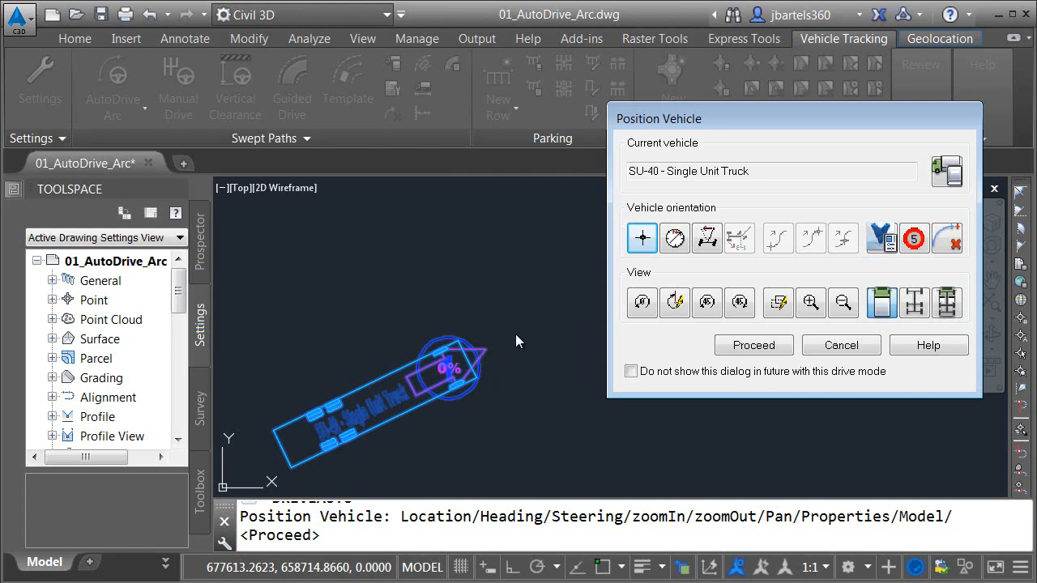
Relocate the truck slightly farther up and reset its heading to a shallower angle toward the upper right.
{"action": "left_click", "coordinate": [642, 240]}
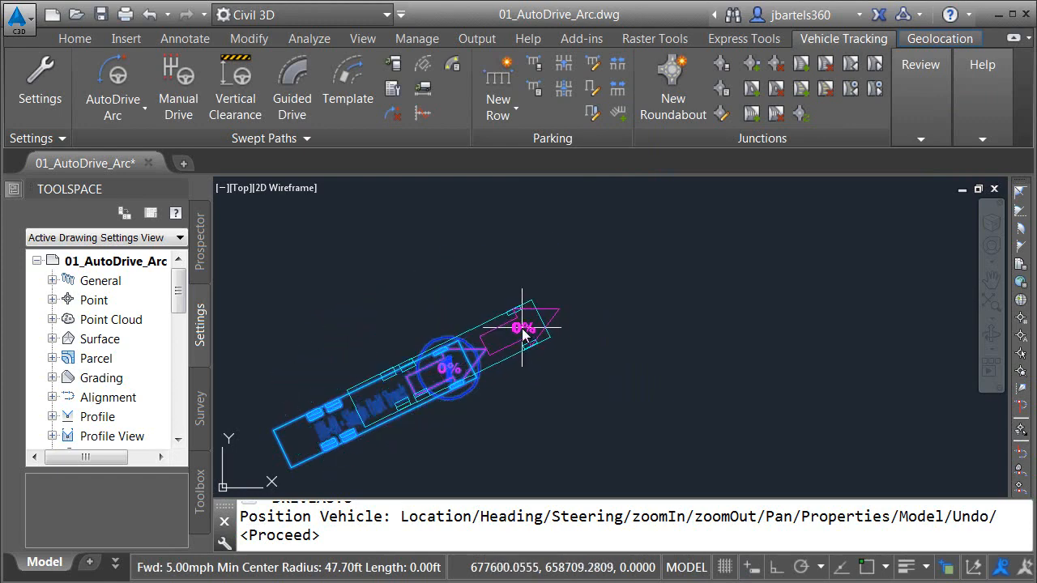
{"action": "left_click", "coordinate": [440, 304]}
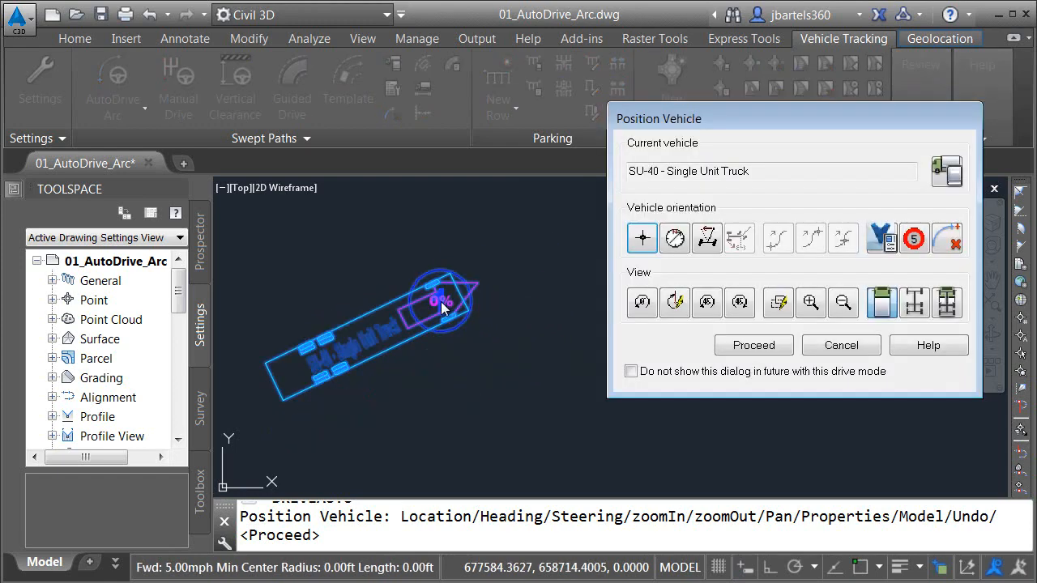
{"action": "left_click", "coordinate": [677, 238]}
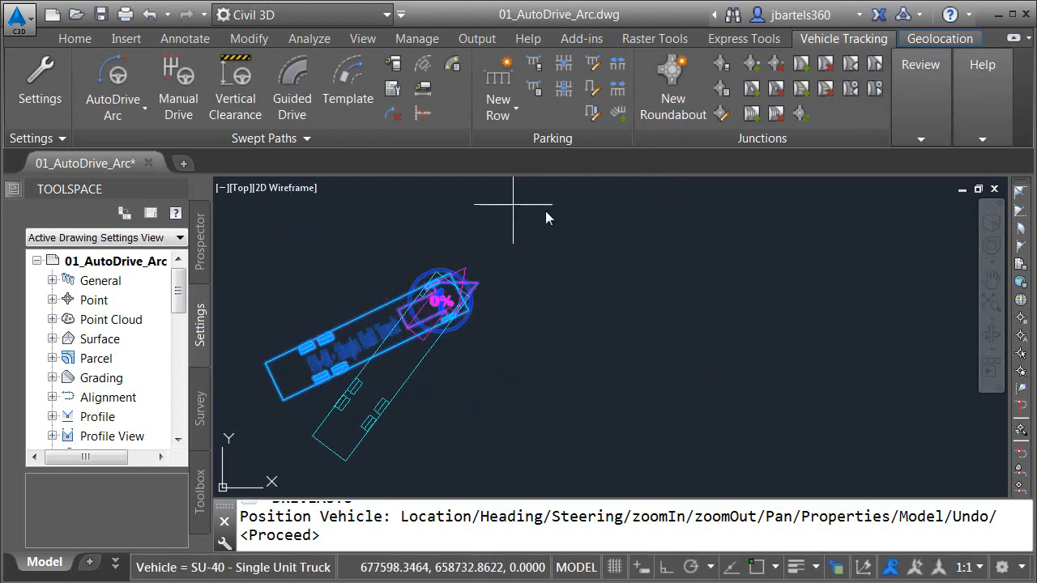
{"action": "left_click", "coordinate": [585, 259]}
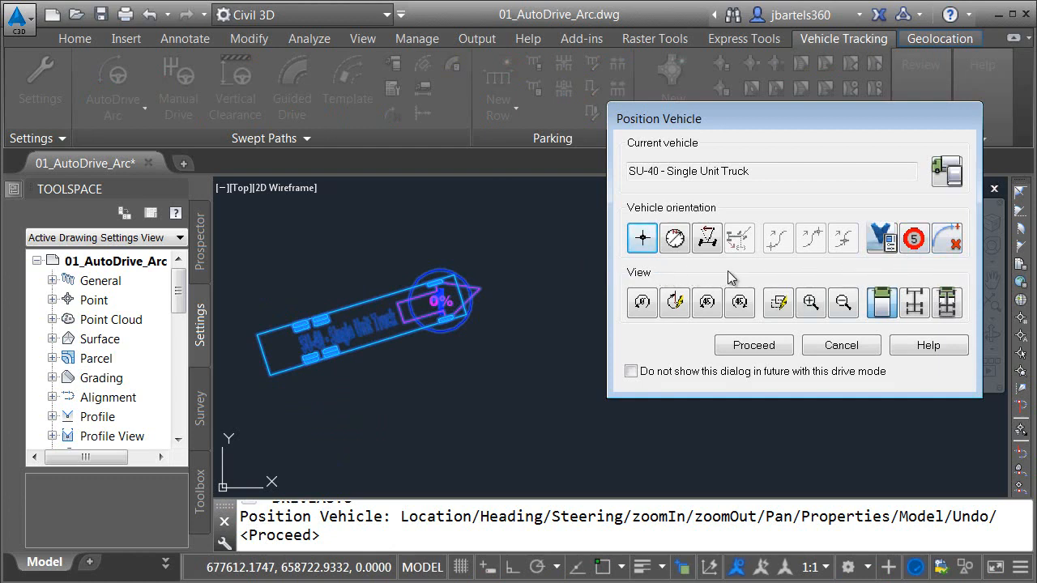
Proceed from the truck's start position and drive two opposing arcs eastward, the first bending right and the second bending left.
{"action": "left_click", "coordinate": [749, 345]}
{"action": "scroll", "coordinate": [708, 296], "scroll_direction": "down", "scroll_amount": 5}
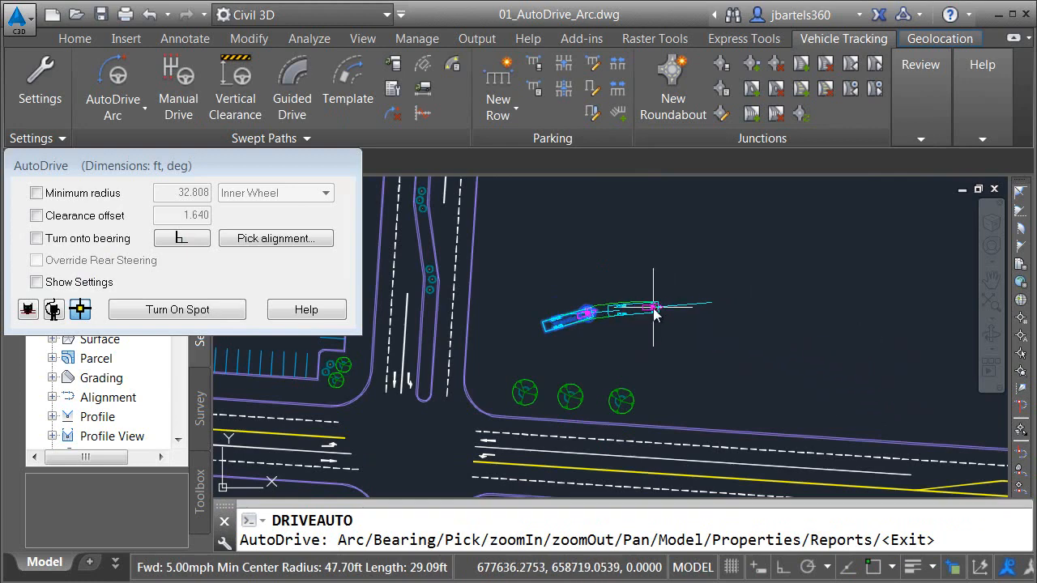
{"action": "scroll", "coordinate": [654, 320], "scroll_direction": "up", "scroll_amount": 2}
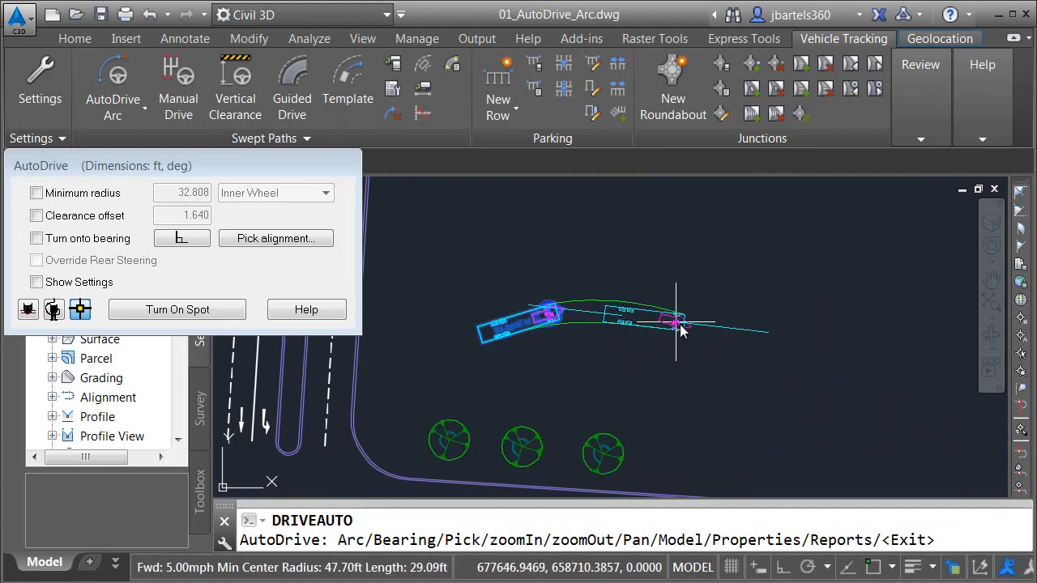
{"action": "left_click", "coordinate": [744, 337]}
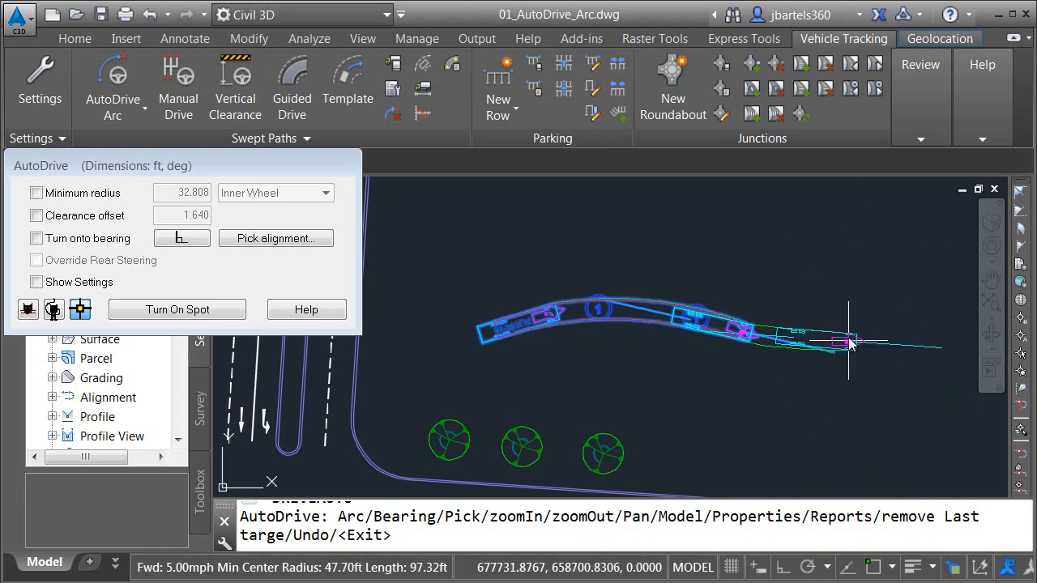
{"action": "left_click", "coordinate": [881, 302]}
Extend the swept path with a nearly straight third segment toward the upper right.
{"action": "scroll", "coordinate": [881, 301], "scroll_direction": "up", "scroll_amount": 5}
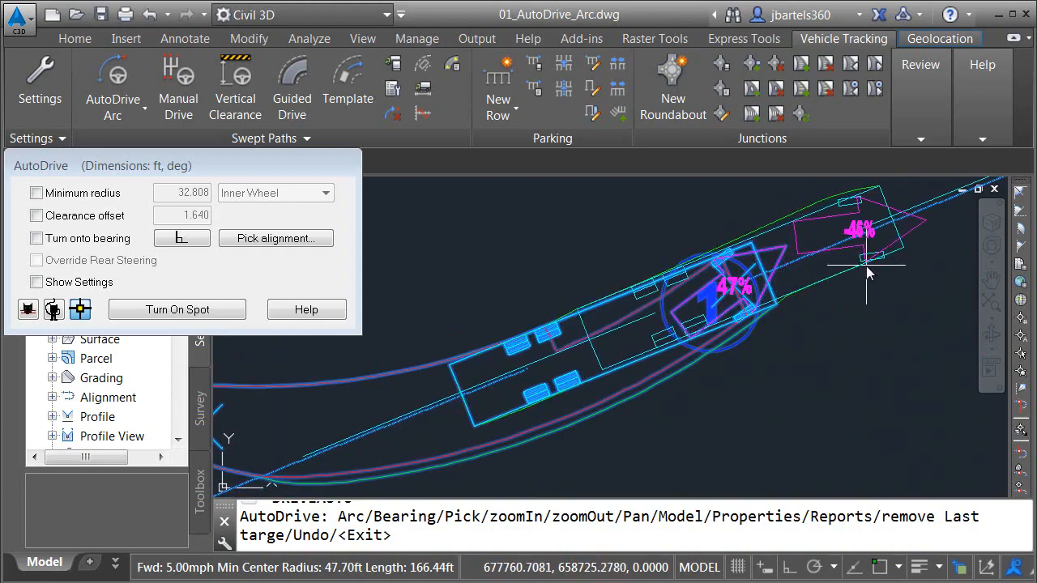
{"action": "mouse_move", "coordinate": [873, 271]}
{"action": "middle_mouse_down"}
{"action": "mouse_move", "coordinate": [739, 320]}
{"action": "mouse_move", "coordinate": [554, 421]}
{"action": "middle_mouse_up"}
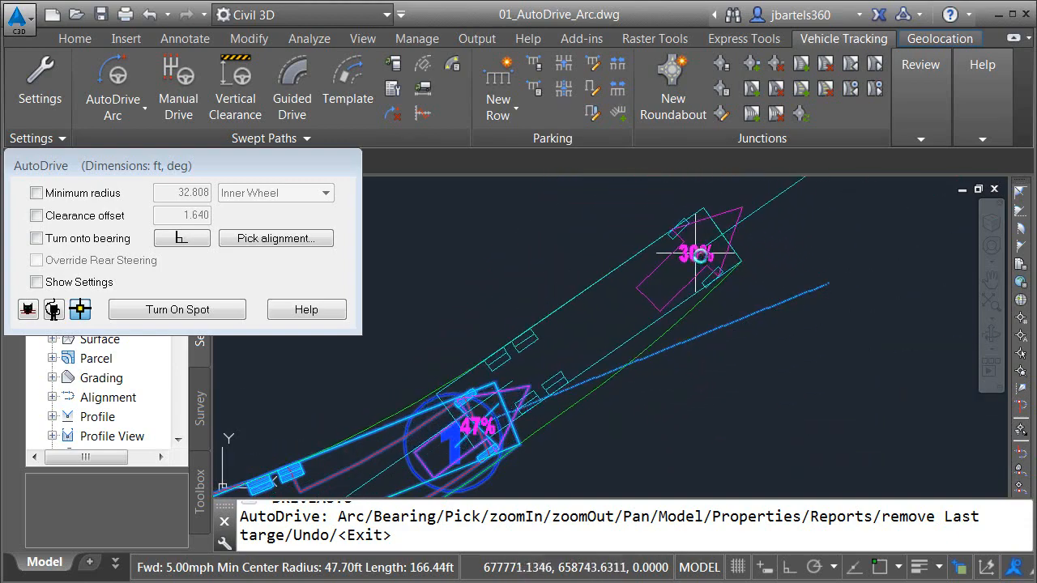
{"action": "scroll", "coordinate": [705, 268], "scroll_direction": "down", "scroll_amount": 3}
{"action": "scroll", "coordinate": [721, 270], "scroll_direction": "down", "scroll_amount": 4}
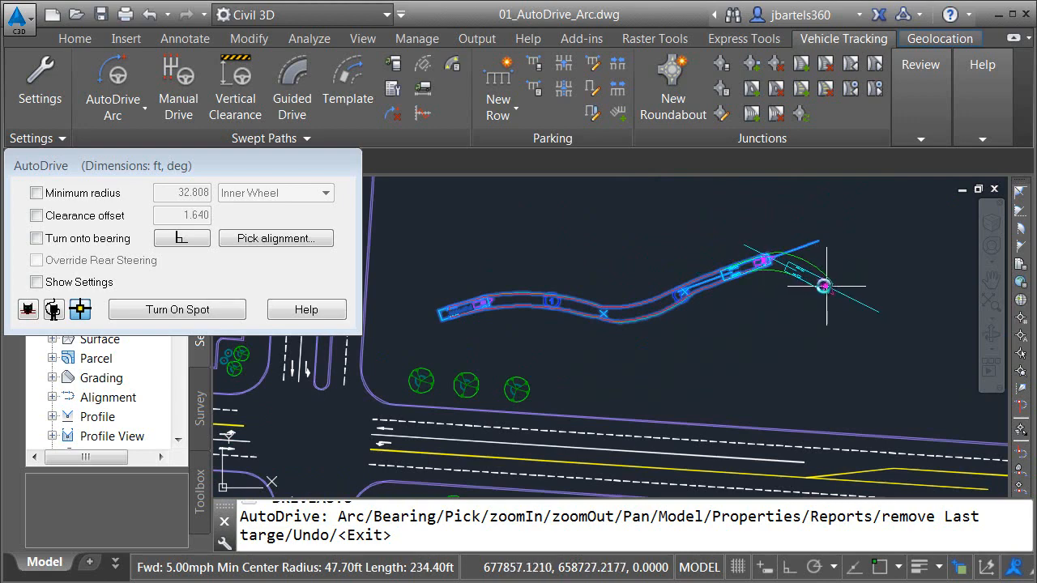
Back the truck along its path to remove the last two segments, keeping only the first arc.
{"action": "scroll", "coordinate": [827, 288], "scroll_direction": "up", "scroll_amount": 2}
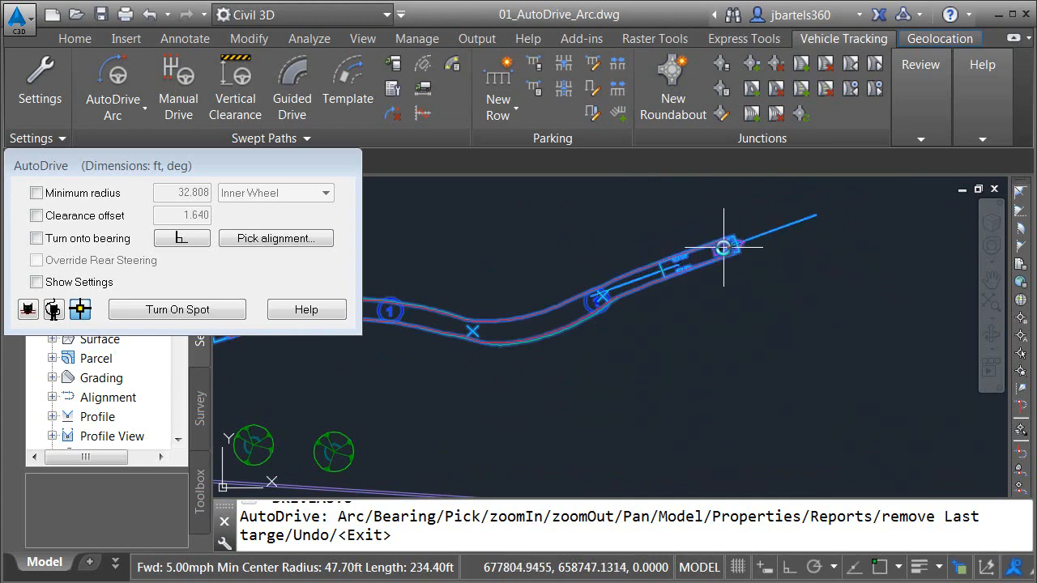
{"action": "scroll", "coordinate": [725, 245], "scroll_direction": "up", "scroll_amount": 3}
{"action": "scroll", "coordinate": [723, 247], "scroll_direction": "up", "scroll_amount": 1}
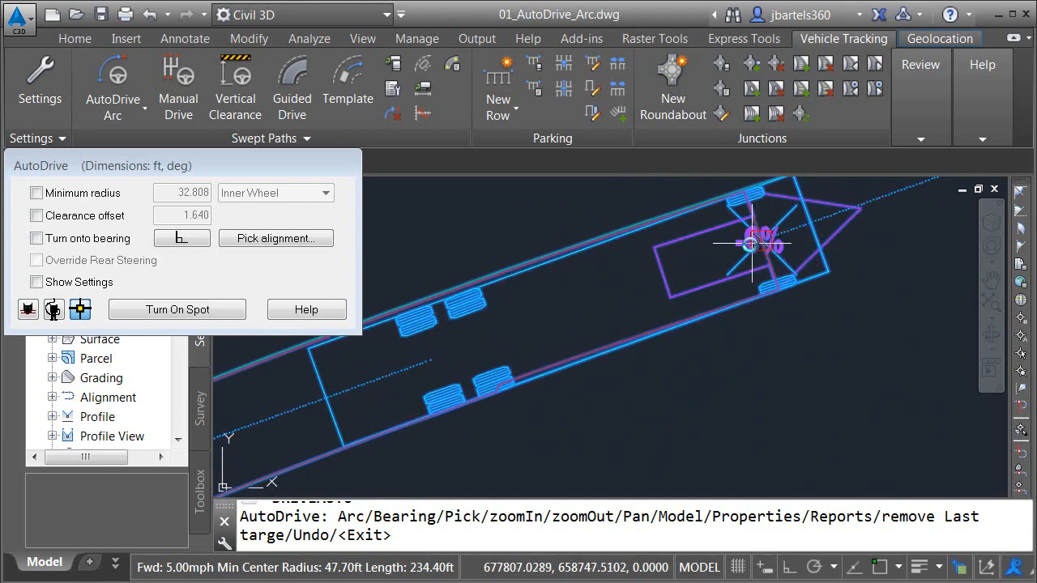
{"action": "scroll", "coordinate": [724, 251], "scroll_direction": "down", "scroll_amount": 4}
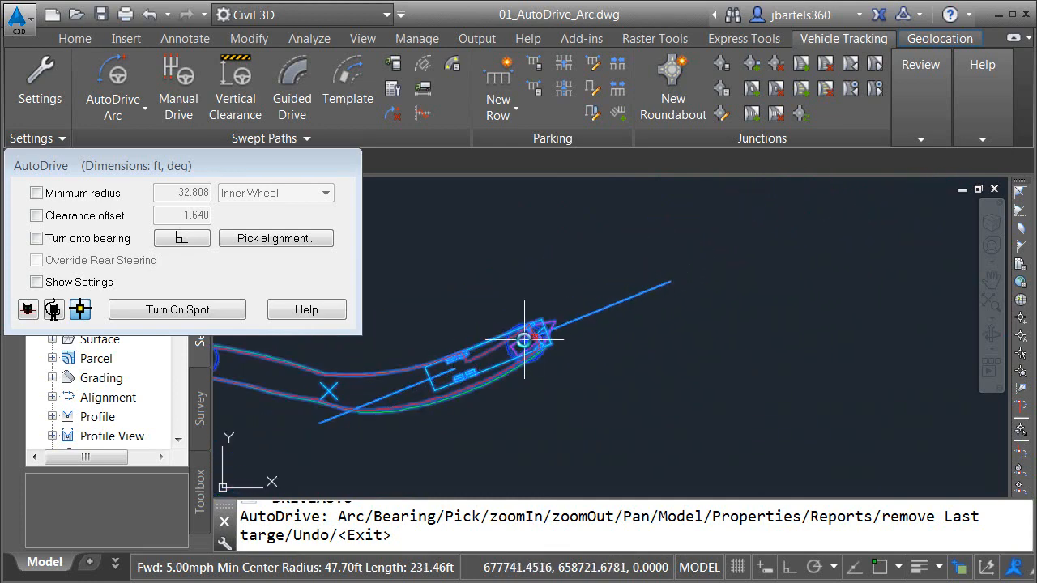
{"action": "scroll", "coordinate": [543, 349], "scroll_direction": "down", "scroll_amount": 3}
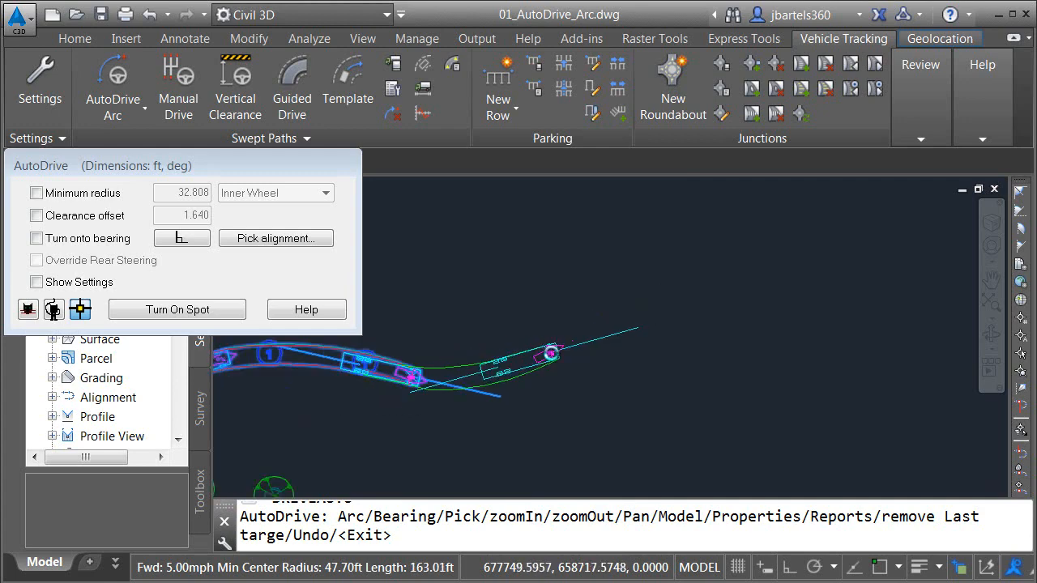
Drive three more arcs eastward, the last turning sharply down to the right, and finish the swept path with nothing selected.
{"action": "left_click", "coordinate": [566, 349]}
{"action": "left_click", "coordinate": [672, 337]}
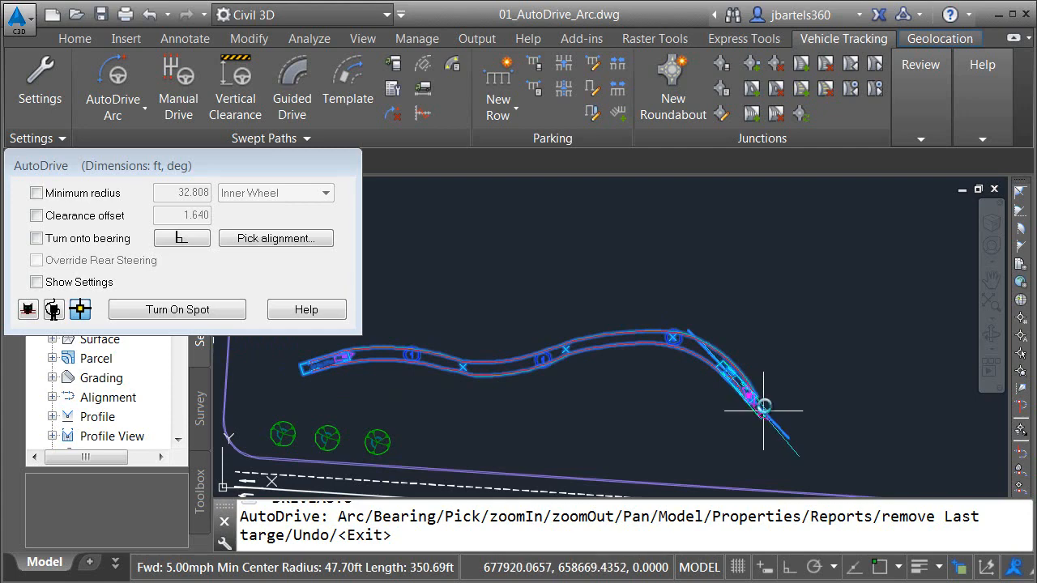
{"action": "key", "text": "Return"}
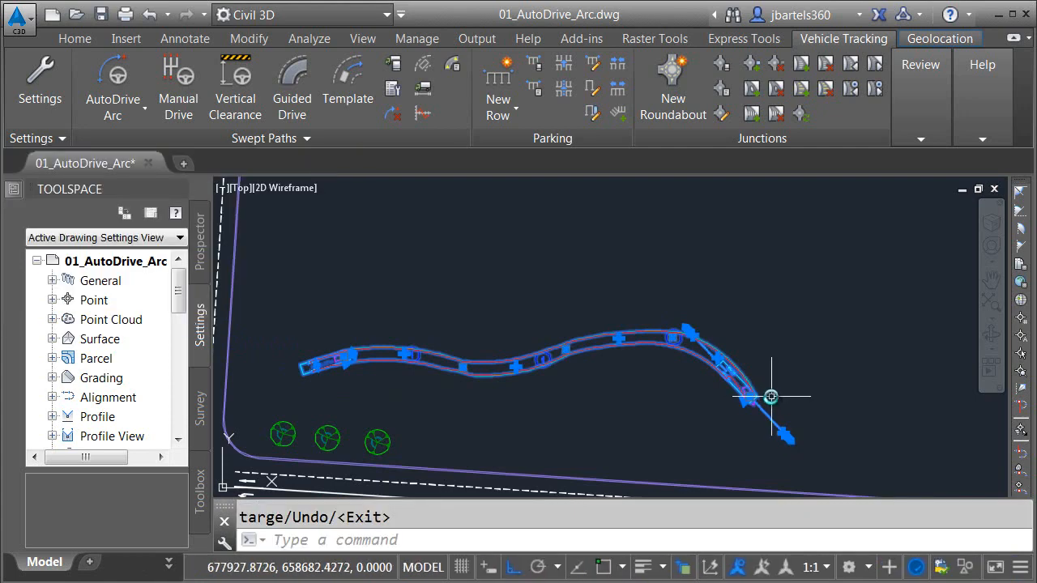
{"action": "key", "text": "Escape"}
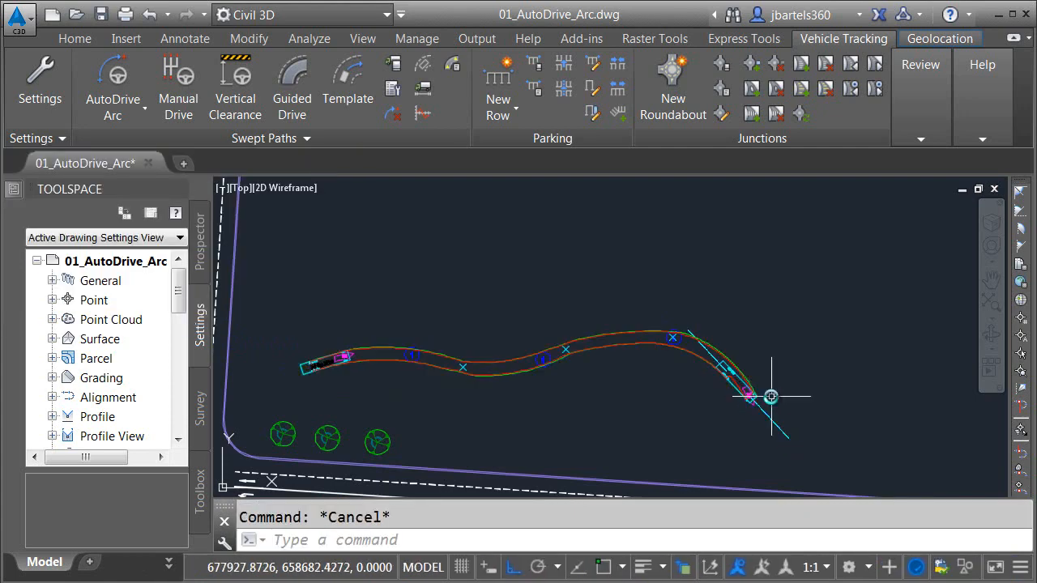
Examine the finished swept path as a single object and look closely at the truck's starting position.
{"action": "left_click", "coordinate": [523, 373]}
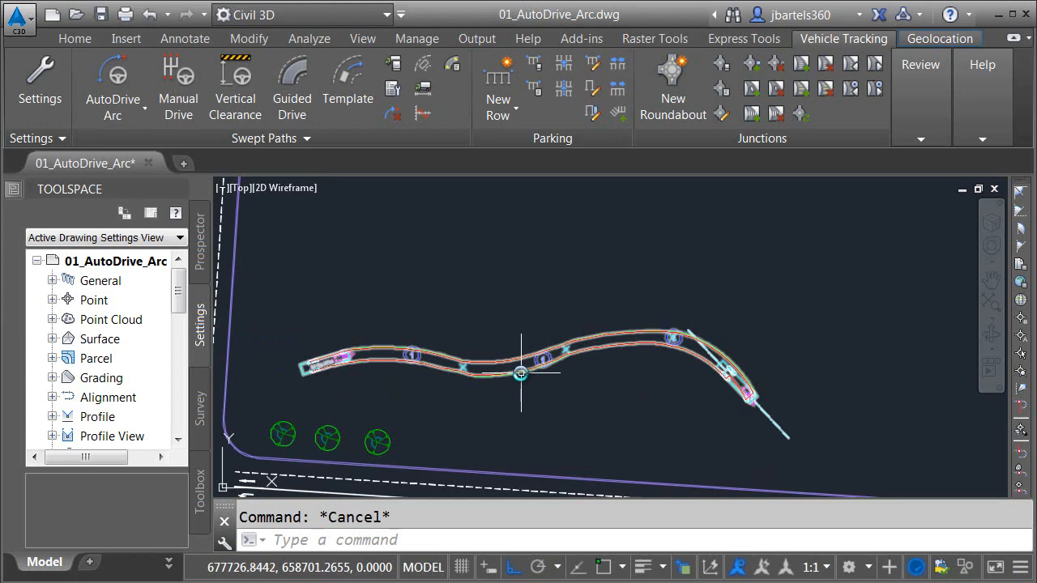
{"action": "mouse_move", "coordinate": [520, 374]}
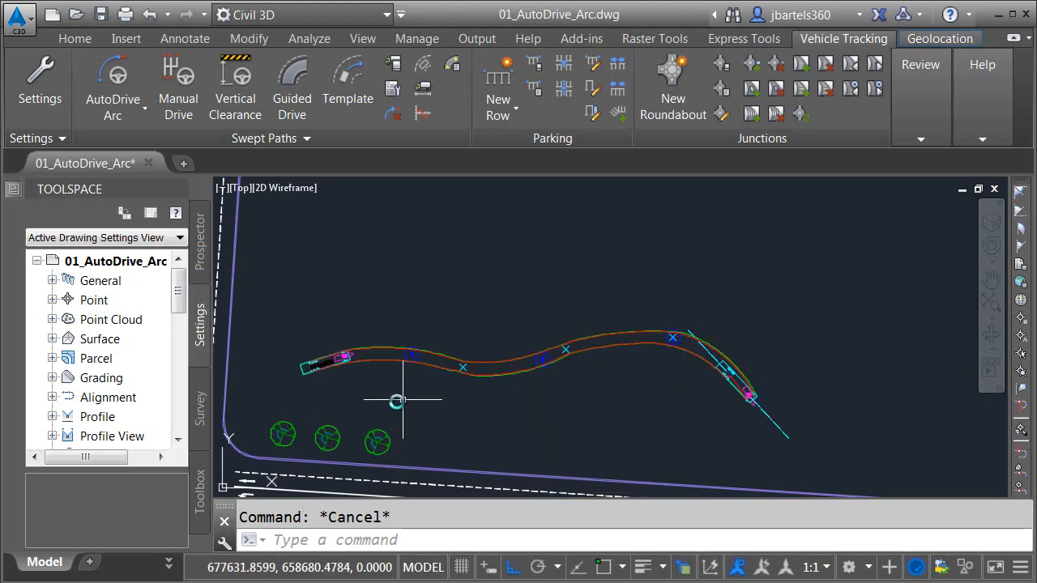
{"action": "scroll", "coordinate": [335, 375], "scroll_direction": "up", "scroll_amount": 4}
{"action": "middle_click_drag", "start_coordinate": [348, 373], "coordinate": [501, 428]}
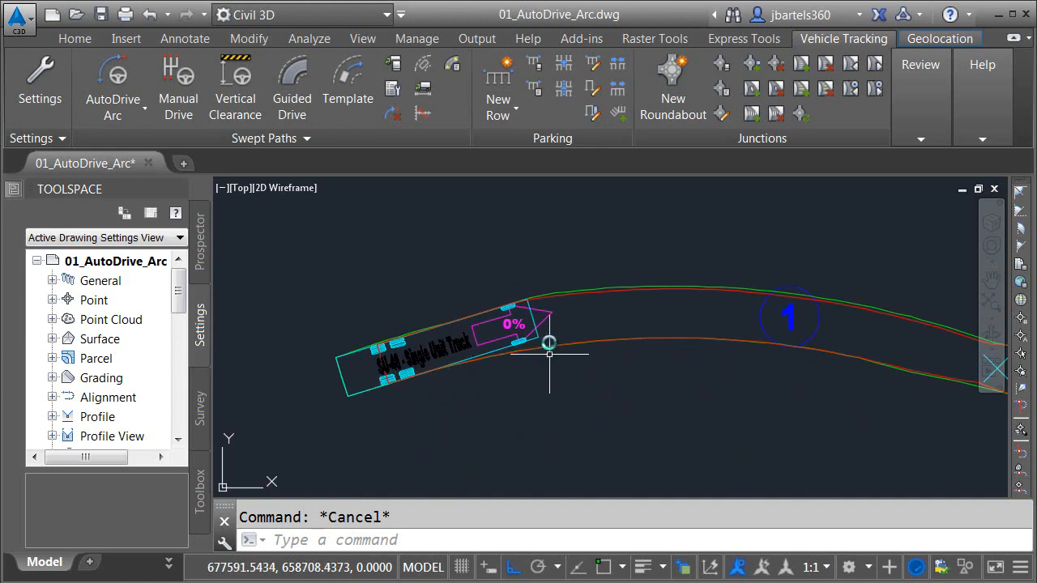
Examine the vehicle body and wheel envelope lines around the truck at the end of the swept path.
{"action": "scroll", "coordinate": [486, 328], "scroll_direction": "down", "scroll_amount": 1}
{"action": "scroll", "coordinate": [405, 373], "scroll_direction": "down", "scroll_amount": 1}
{"action": "scroll", "coordinate": [456, 391], "scroll_direction": "down", "scroll_amount": 2}
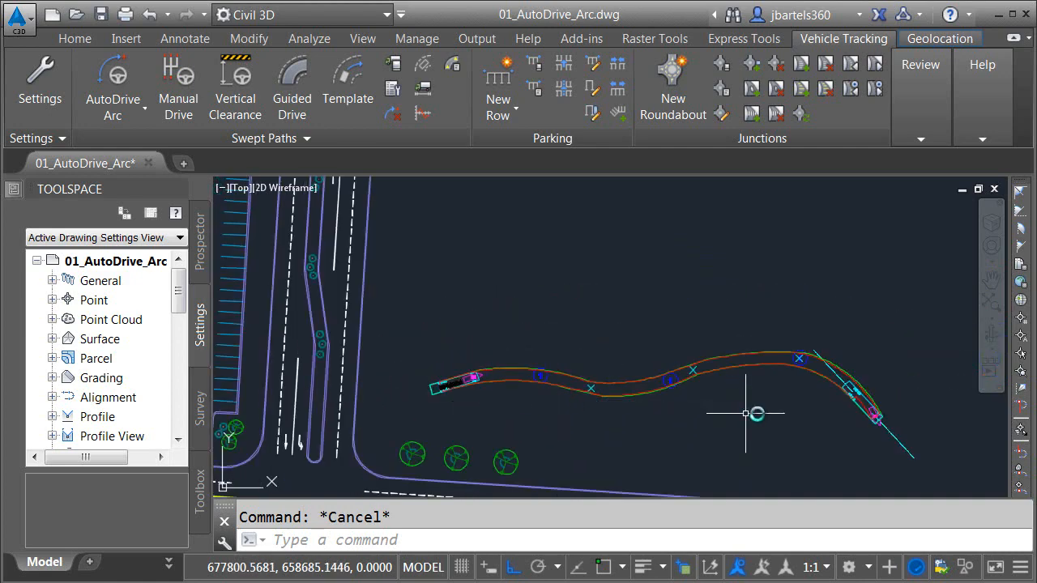
{"action": "scroll", "coordinate": [896, 405], "scroll_direction": "up", "scroll_amount": 2}
{"action": "scroll", "coordinate": [887, 407], "scroll_direction": "up", "scroll_amount": 1}
{"action": "scroll", "coordinate": [705, 258], "scroll_direction": "up", "scroll_amount": 1}
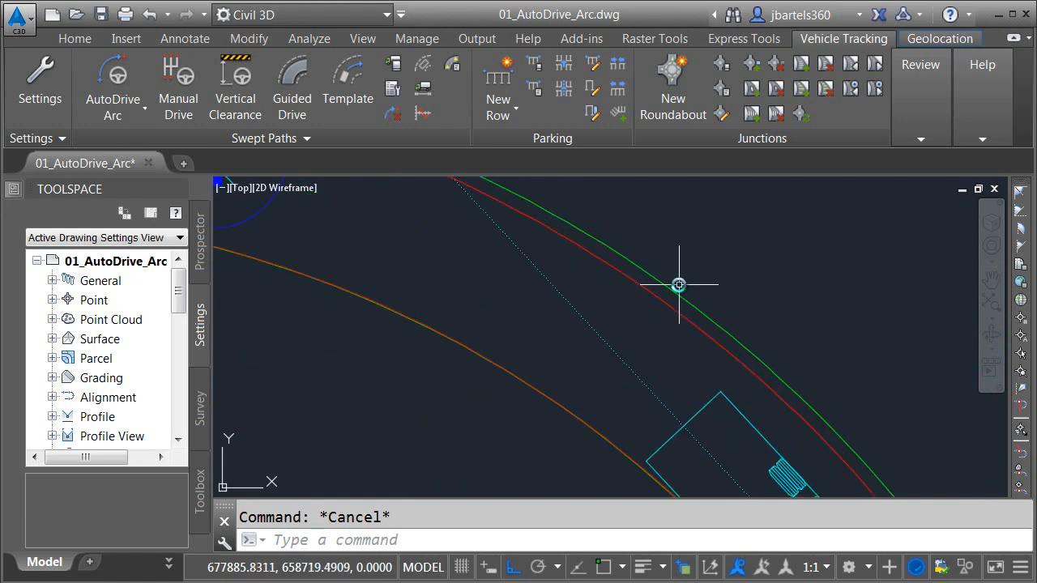
{"action": "middle_click_drag", "start_coordinate": [692, 290], "coordinate": [594, 202]}
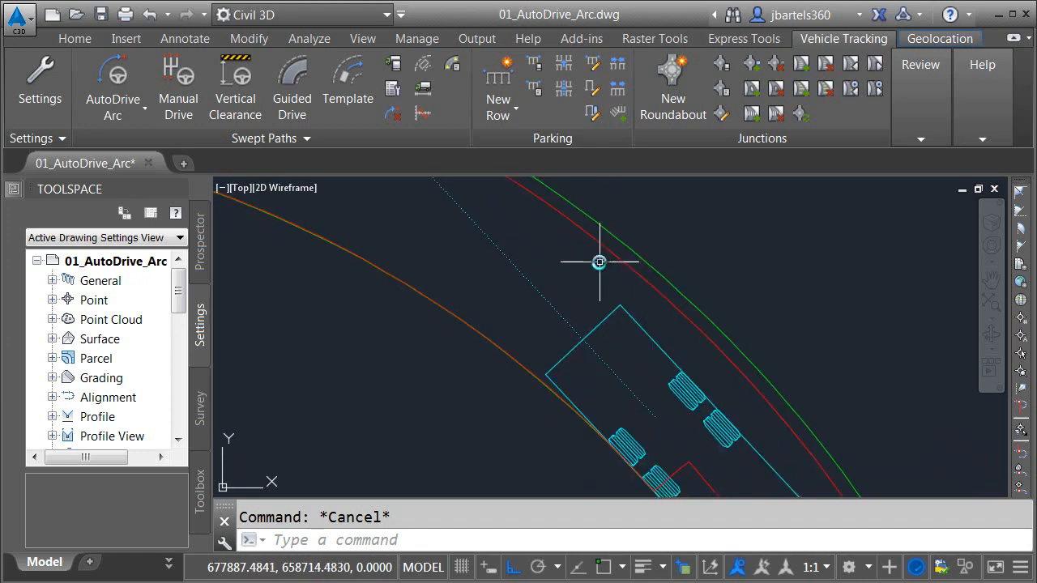
{"action": "scroll", "coordinate": [619, 280], "scroll_direction": "down", "scroll_amount": 4}
{"action": "middle_click_drag", "start_coordinate": [523, 336], "coordinate": [574, 352]}
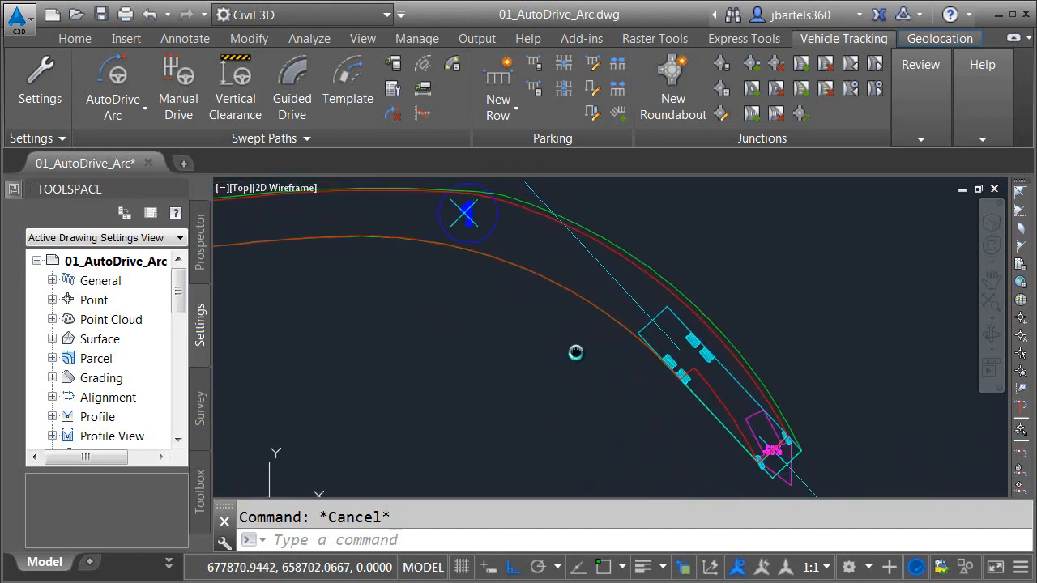
{"action": "scroll", "coordinate": [576, 351], "scroll_direction": "down", "scroll_amount": 3}
{"action": "mouse_move", "coordinate": [491, 375]}
{"action": "middle_mouse_down"}
{"action": "mouse_move", "coordinate": [575, 352]}
{"action": "mouse_move", "coordinate": [632, 317]}
{"action": "middle_mouse_up"}
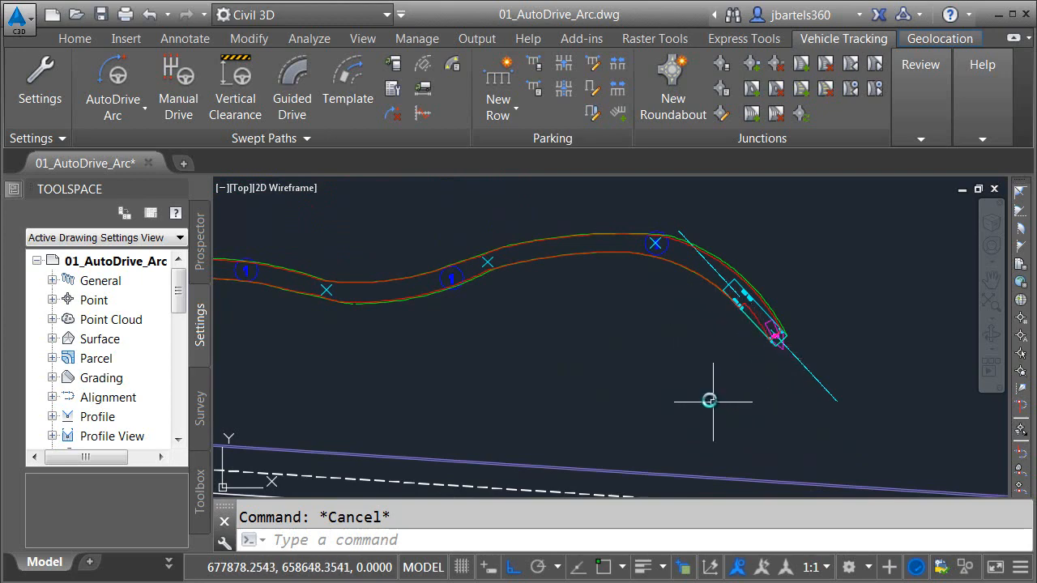
Continue the existing swept path with AutoDrive Arc, driving two forward arcs that curve eastward and then up to the right.
{"action": "left_click", "coordinate": [596, 255]}
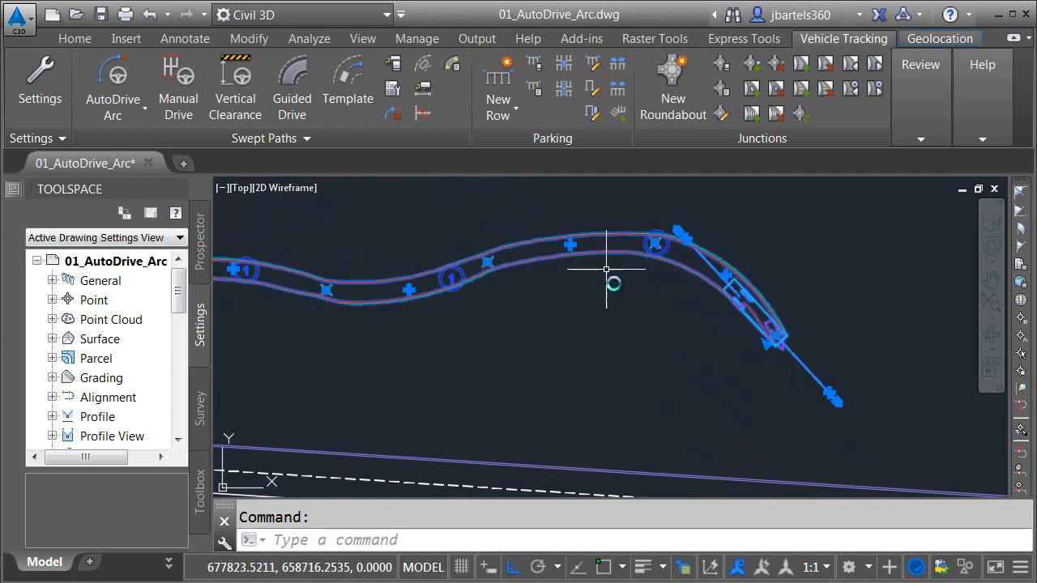
{"action": "left_click", "coordinate": [113, 81]}
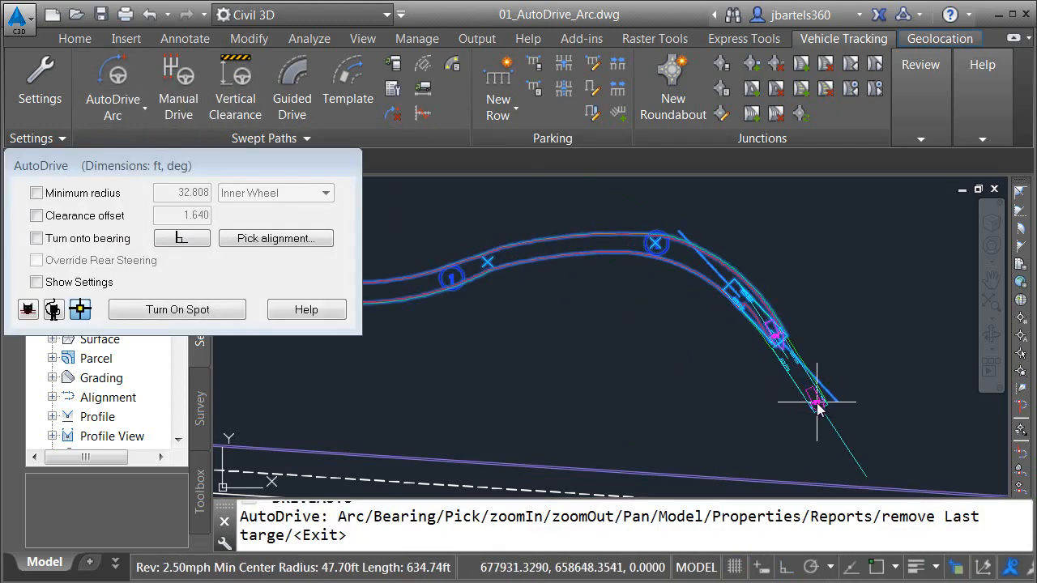
{"action": "middle_click_drag", "start_coordinate": [795, 396], "coordinate": [667, 324]}
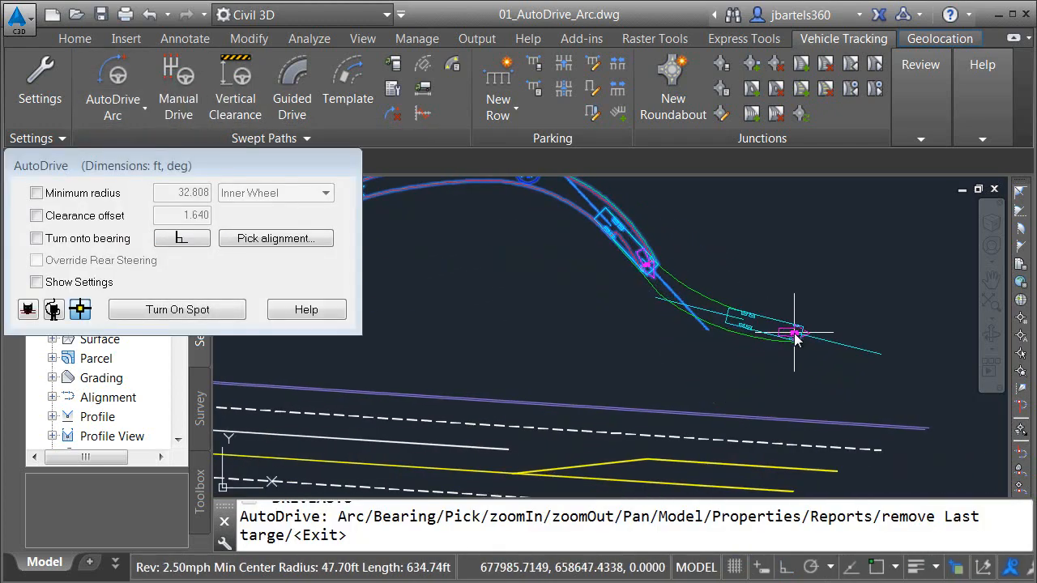
{"action": "left_click", "coordinate": [793, 332]}
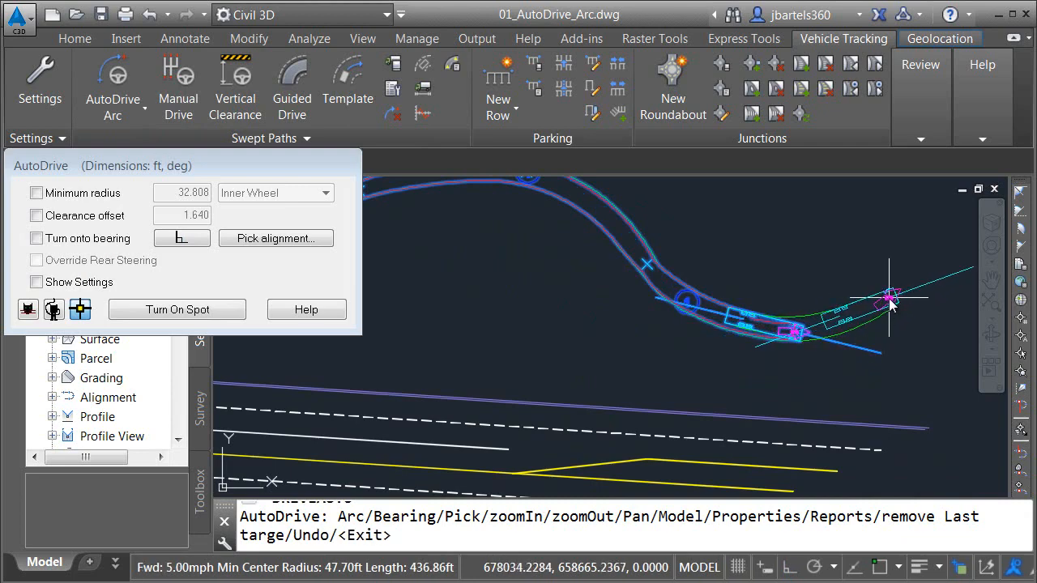
{"action": "left_click", "coordinate": [889, 298]}
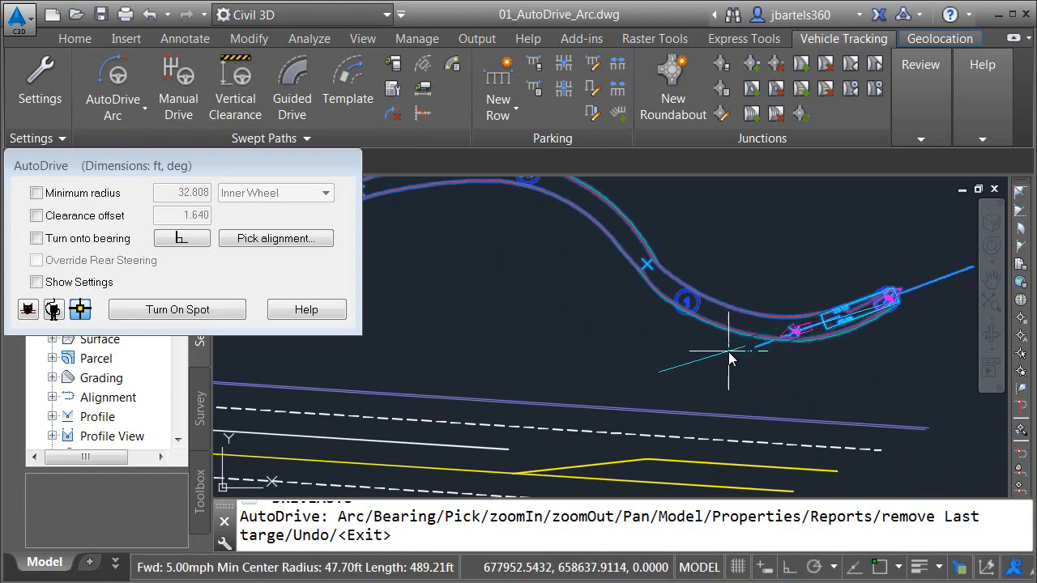
Back the truck westward over two reverse segments, drive it forward to the east alongside the road edge, and finish with nothing selected.
{"action": "left_click", "coordinate": [703, 355]}
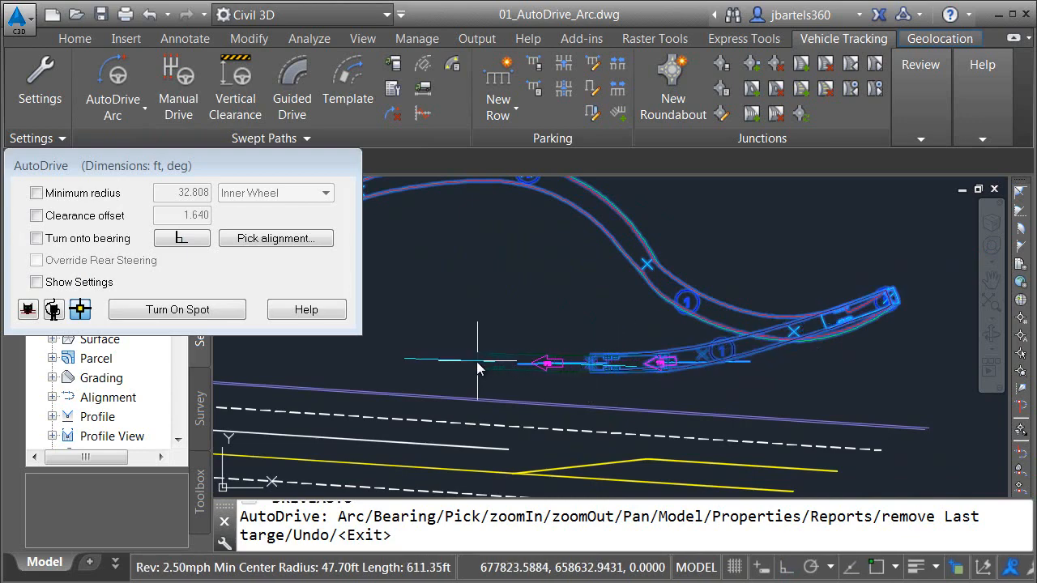
{"action": "left_click", "coordinate": [438, 370]}
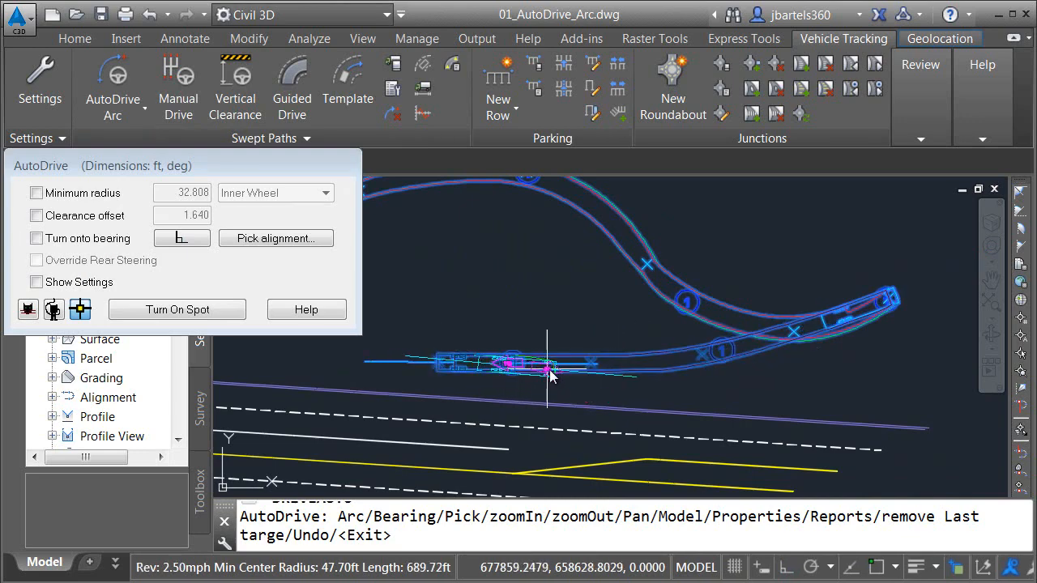
{"action": "left_click", "coordinate": [645, 380]}
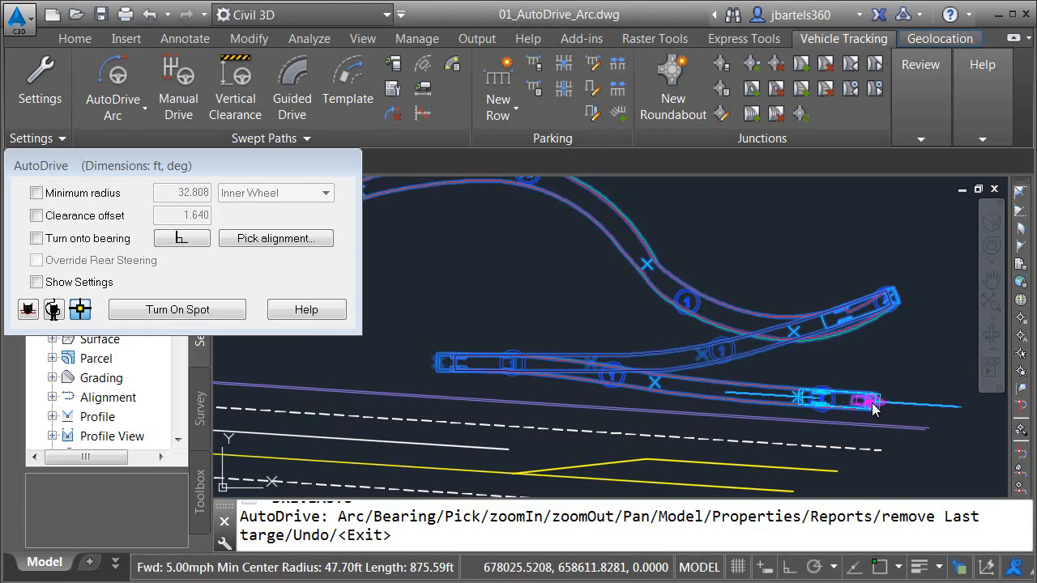
{"action": "key", "text": "Return"}
{"action": "key", "text": "Escape"}
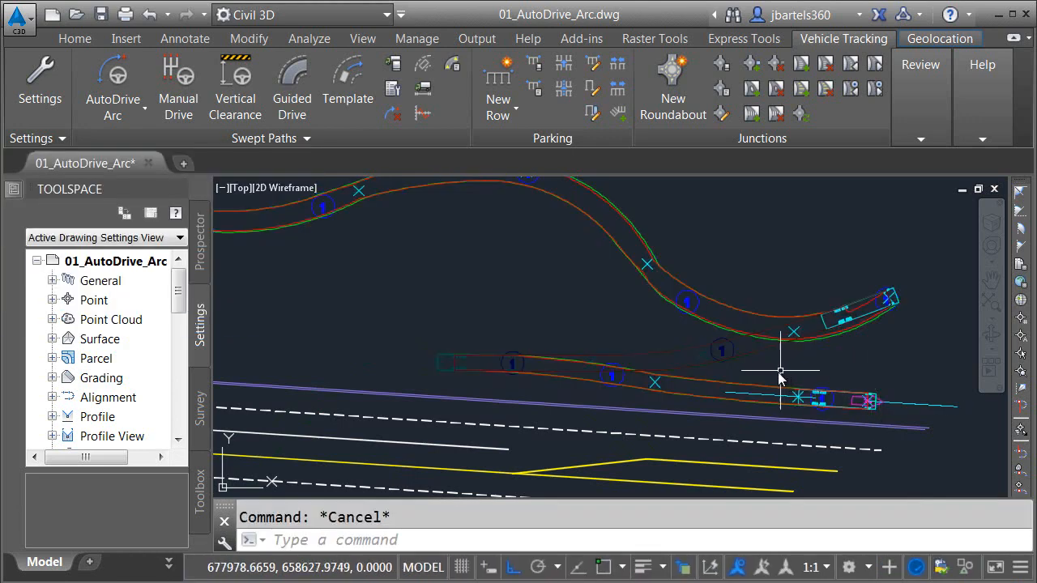
Examine how the reverse segments of the swept path are displayed compared with the forward segments.
{"action": "scroll", "coordinate": [781, 375], "scroll_direction": "up", "scroll_amount": 1}
{"action": "scroll", "coordinate": [685, 341], "scroll_direction": "up", "scroll_amount": 1}
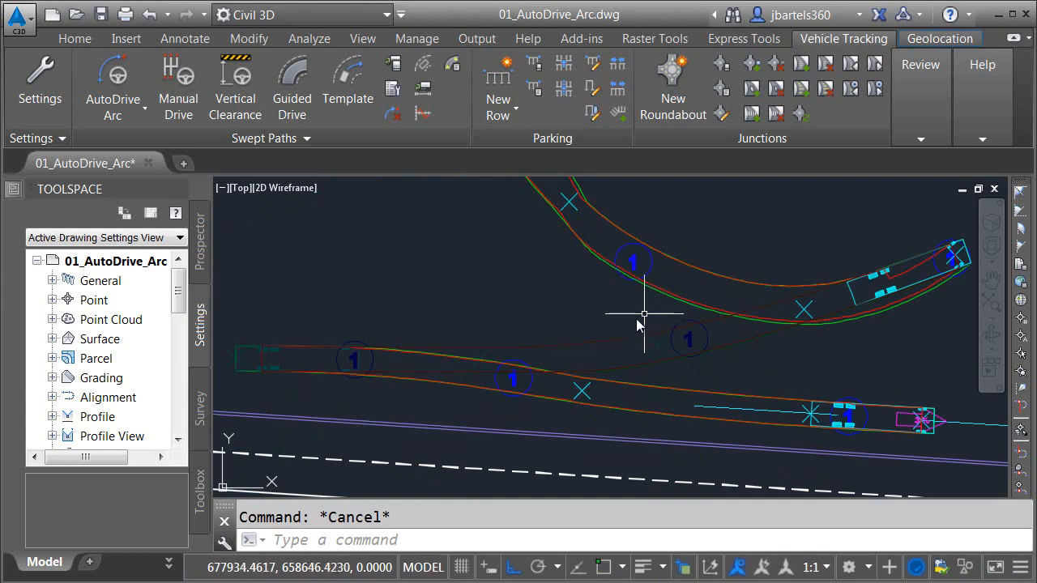
{"action": "scroll", "coordinate": [629, 333], "scroll_direction": "up", "scroll_amount": 2}
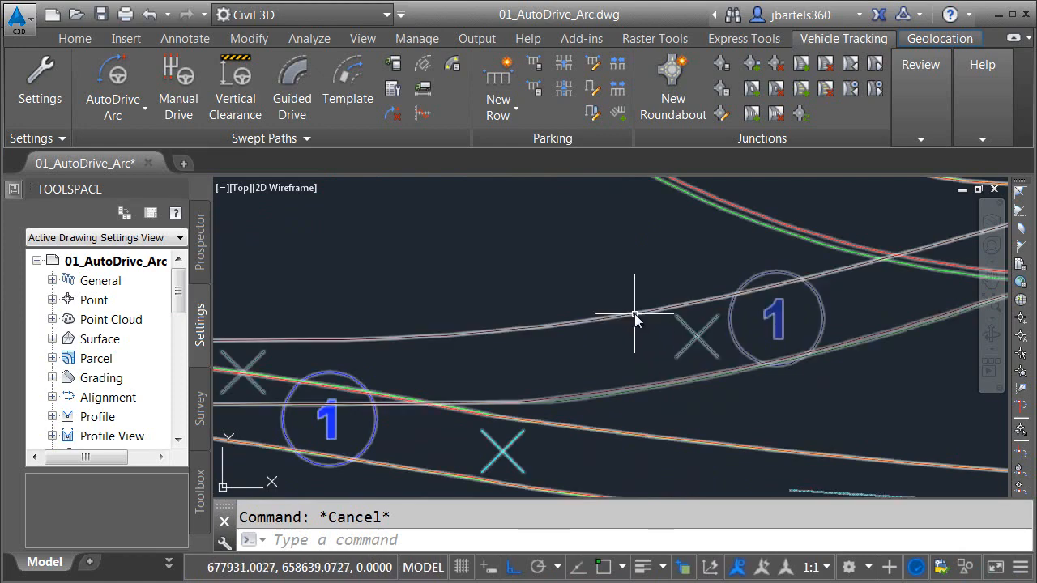
{"action": "type", "text": "z"}
{"action": "key", "text": "Return"}
{"action": "type", "text": "p"}
{"action": "key", "text": "Return"}
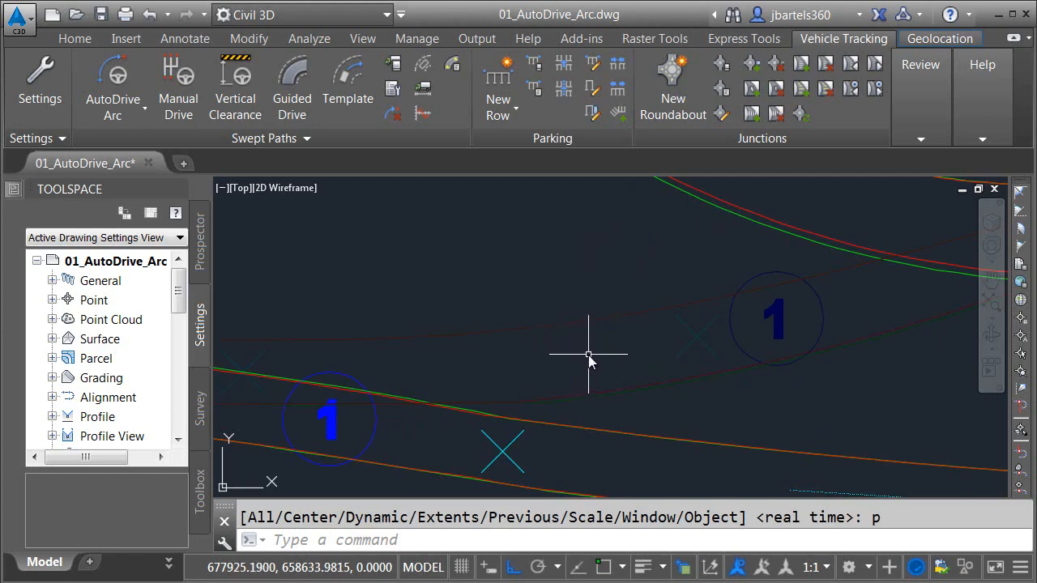
{"action": "scroll", "coordinate": [589, 354], "scroll_direction": "down", "scroll_amount": 6}
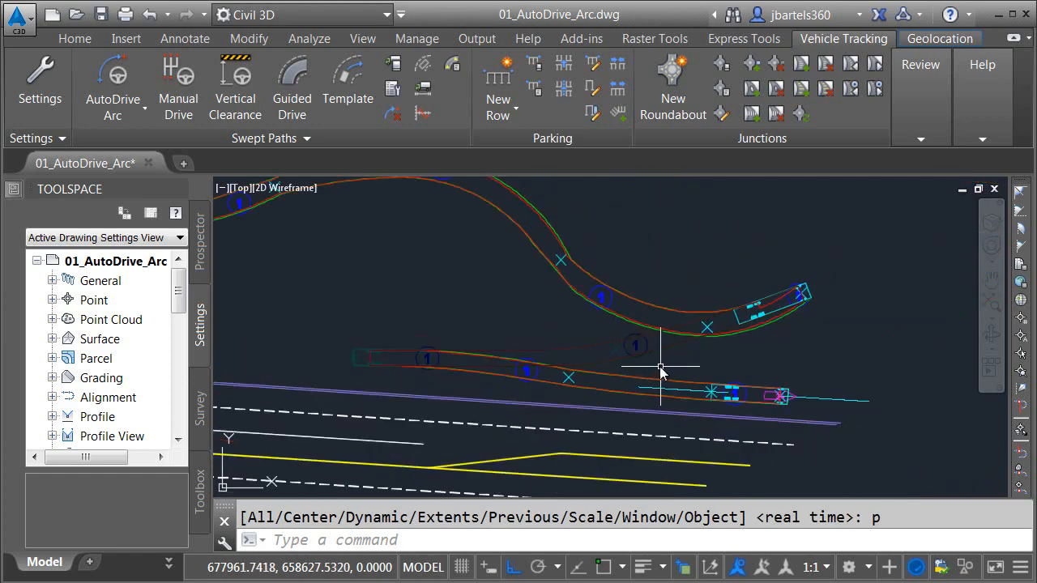
{"action": "middle_click_drag", "start_coordinate": [660, 366], "coordinate": [562, 352]}
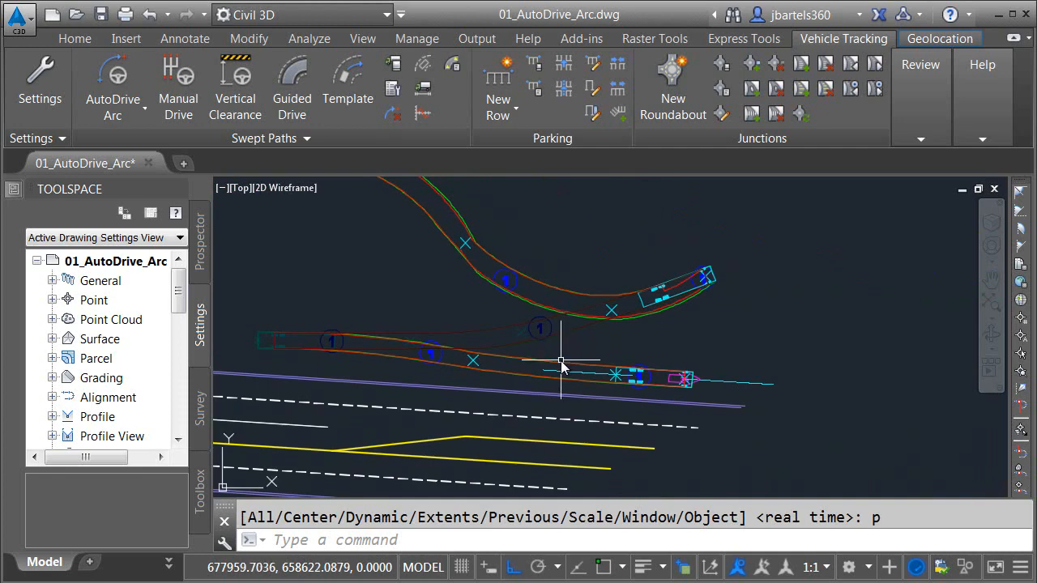
Preview a continuation from the path's end to examine the steering percentage shown on the truck, without placing a segment.
{"action": "key", "text": "ctrl+a"}
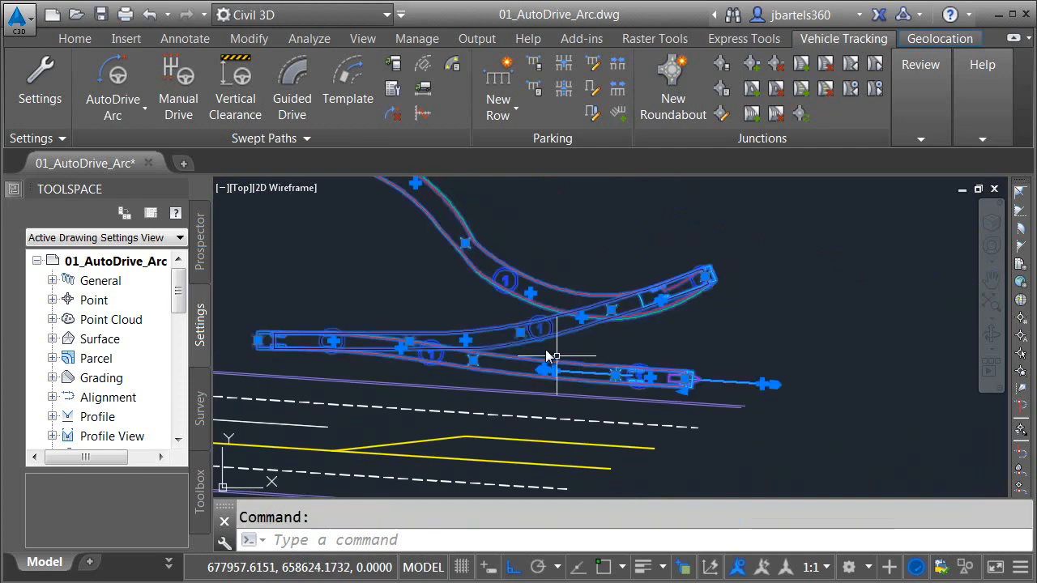
{"action": "left_click", "coordinate": [116, 74]}
{"action": "scroll", "coordinate": [694, 366], "scroll_direction": "up", "scroll_amount": 3}
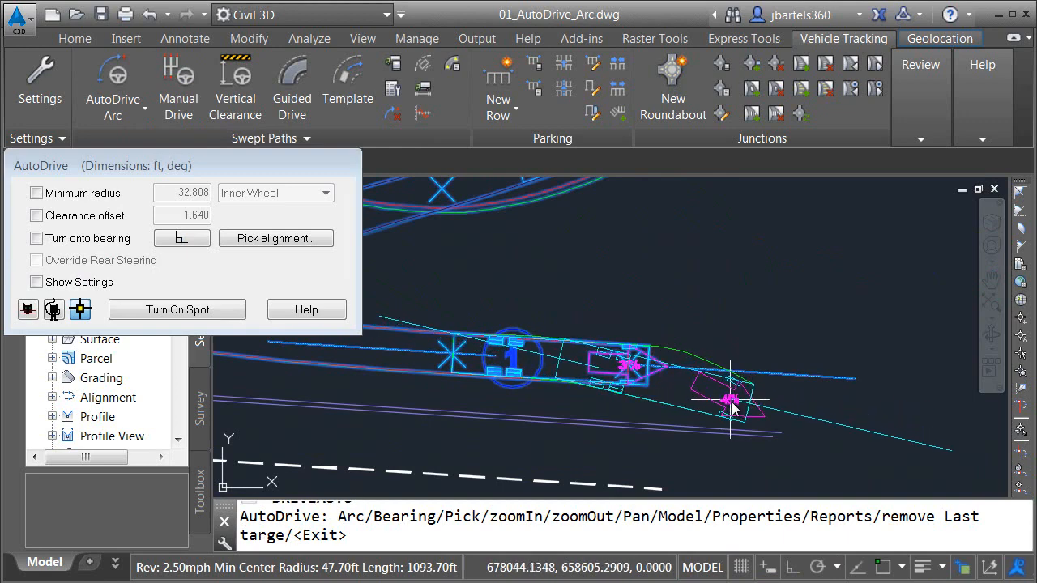
{"action": "scroll", "coordinate": [753, 482], "scroll_direction": "up", "scroll_amount": 5}
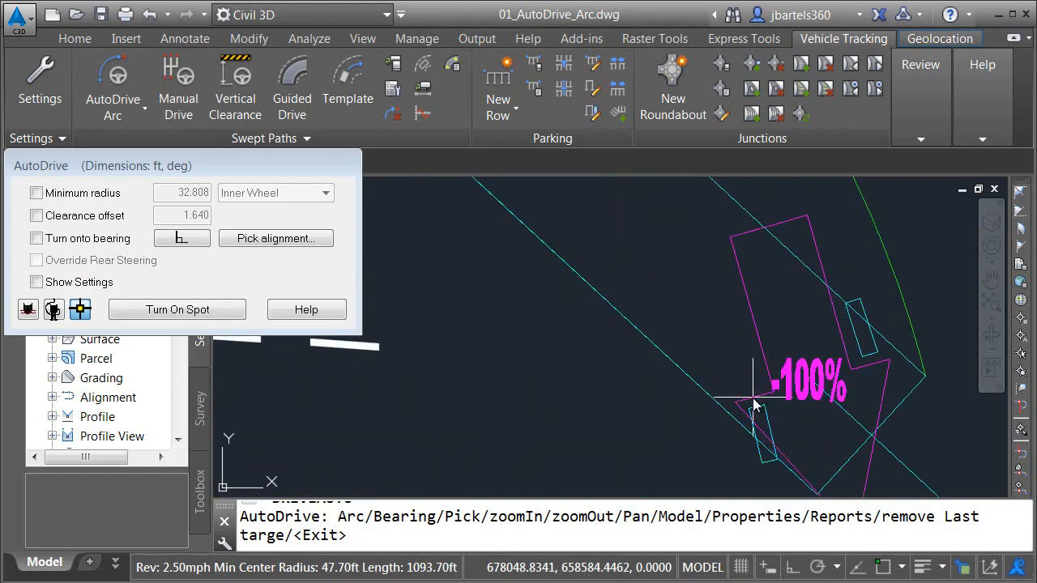
{"action": "scroll", "coordinate": [754, 405], "scroll_direction": "down", "scroll_amount": 3}
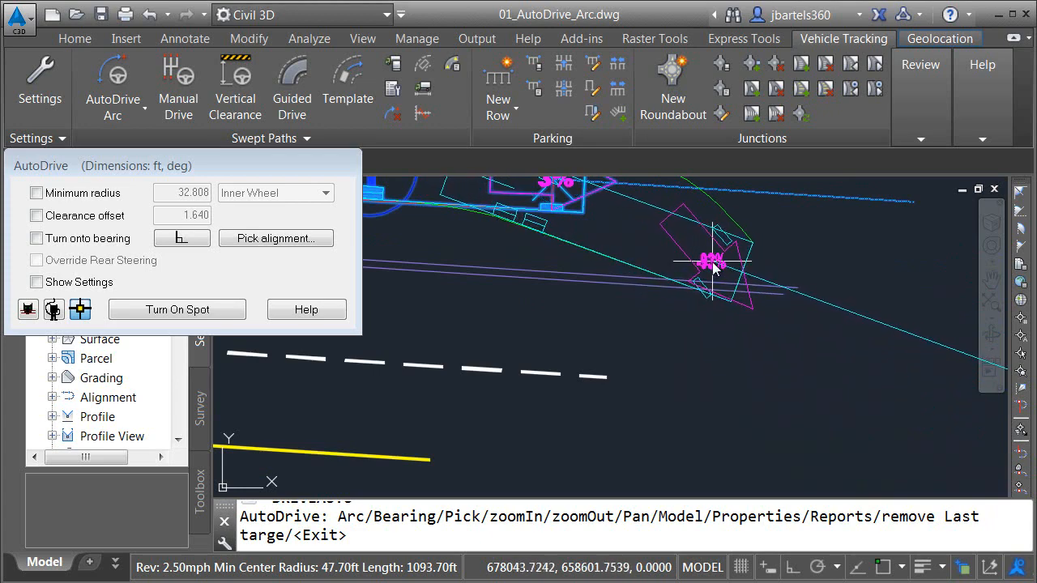
{"action": "key", "text": "Escape"}
{"action": "scroll", "coordinate": [724, 278], "scroll_direction": "down", "scroll_amount": 3}
{"action": "middle_click_drag", "start_coordinate": [709, 287], "coordinate": [698, 333]}
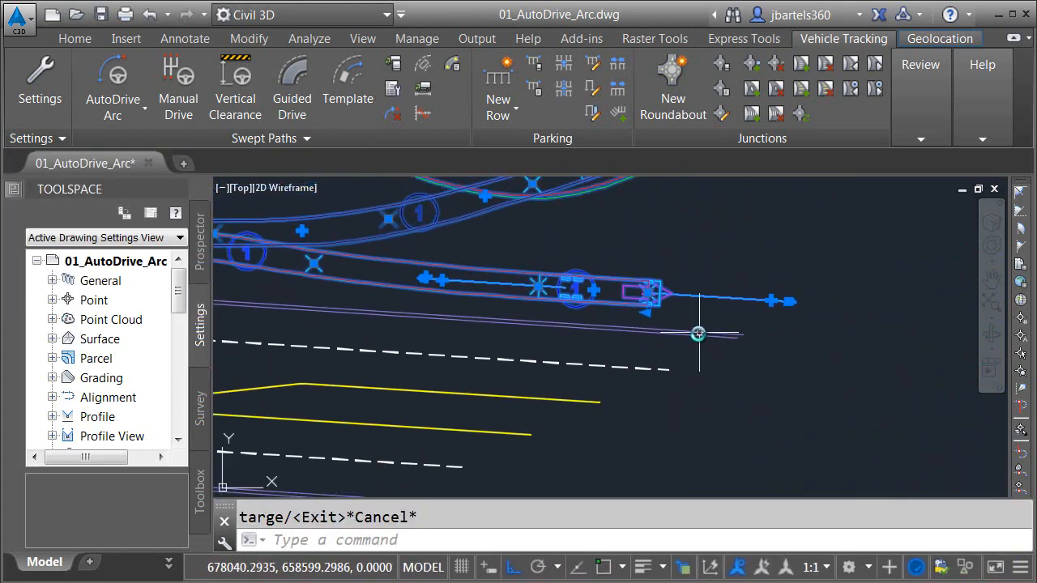
{"action": "key", "text": "Escape"}
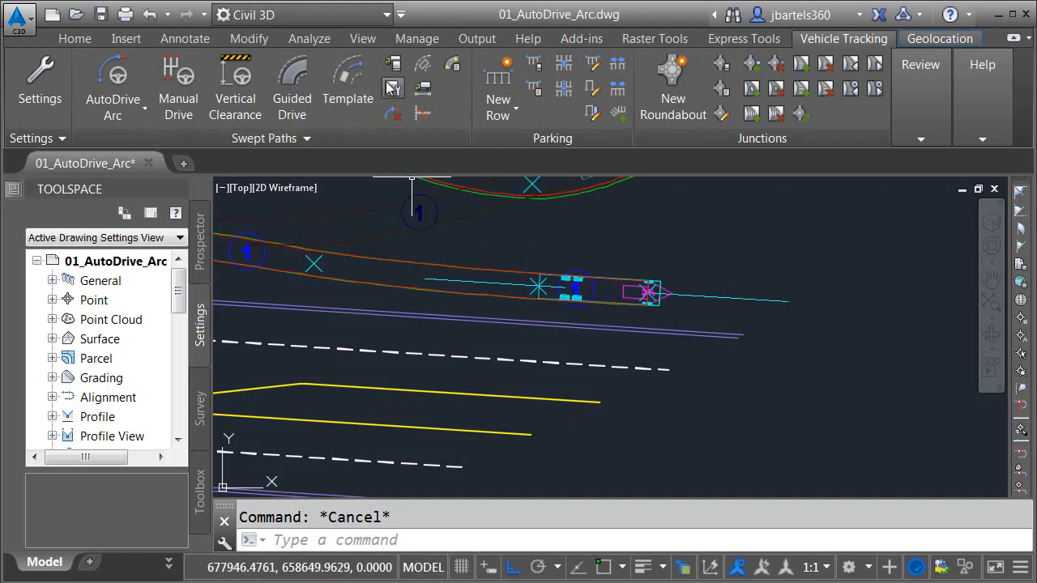
Review the SU-40 Single Unit Truck's dimensions and lock-to-lock time in the vehicle library without changing anything.
{"action": "left_click", "coordinate": [393, 87]}
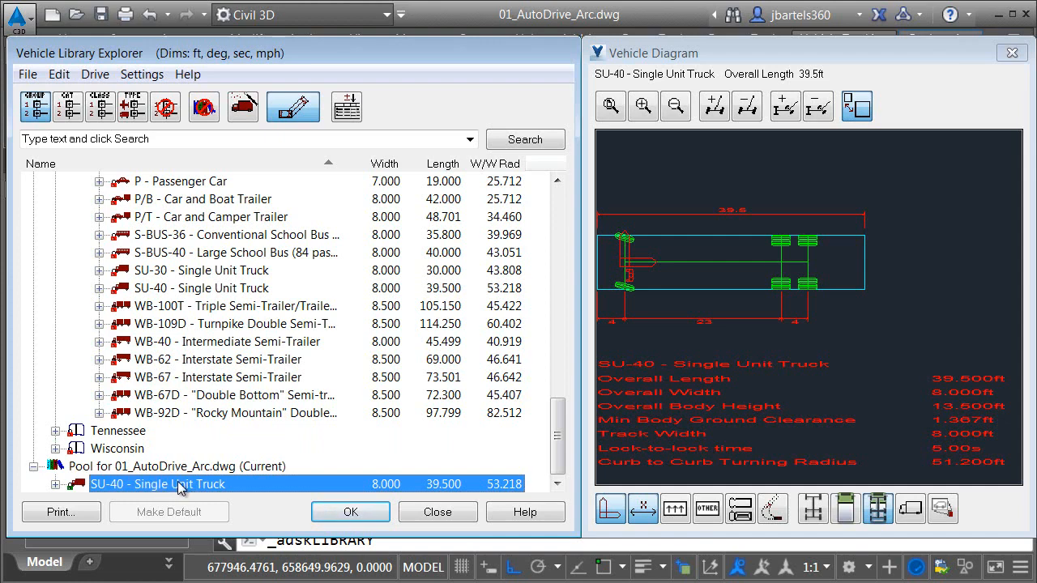
{"action": "left_click", "coordinate": [436, 514]}
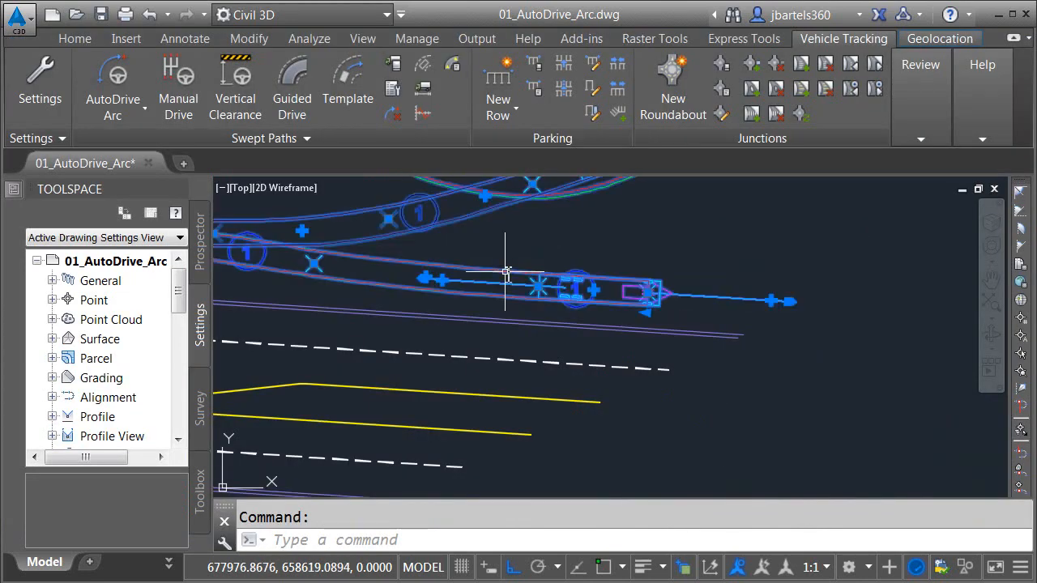
Continue the swept path with a forward design speed of 20 mph and drive an arc curving down past the road's end.
{"action": "left_click", "coordinate": [124, 76]}
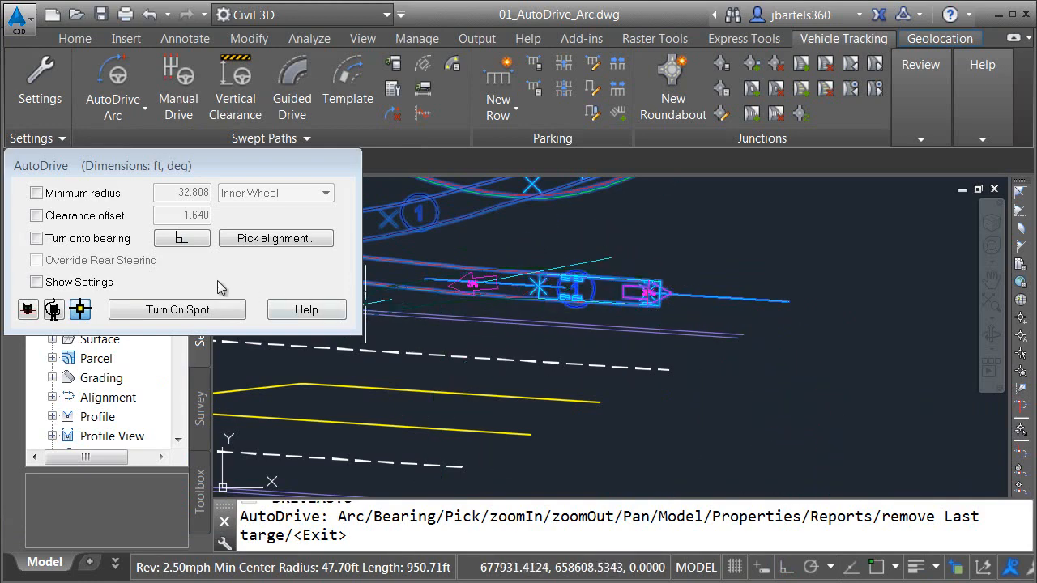
{"action": "left_click", "coordinate": [36, 283]}
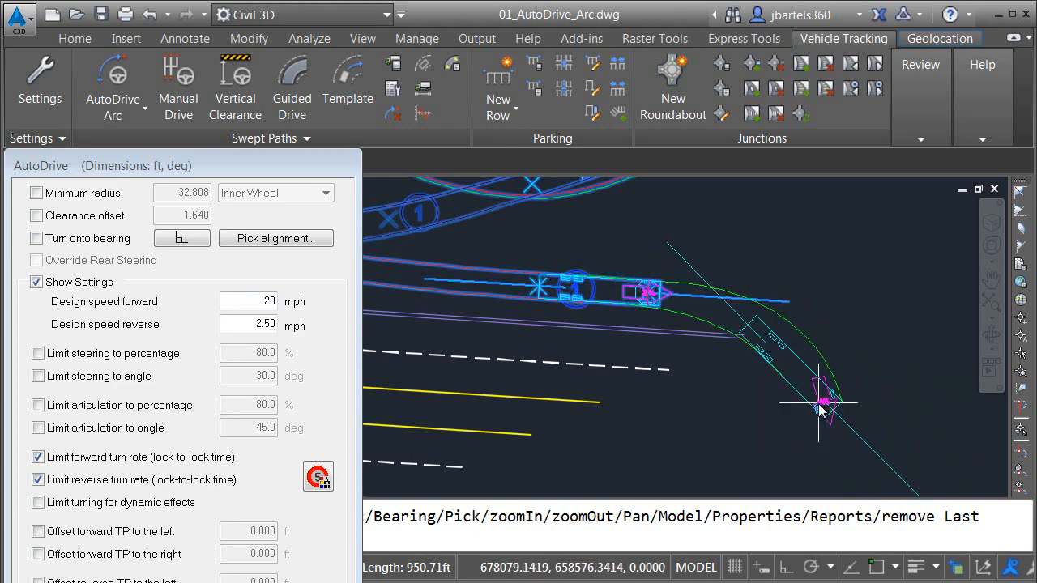
{"action": "left_click", "coordinate": [820, 405]}
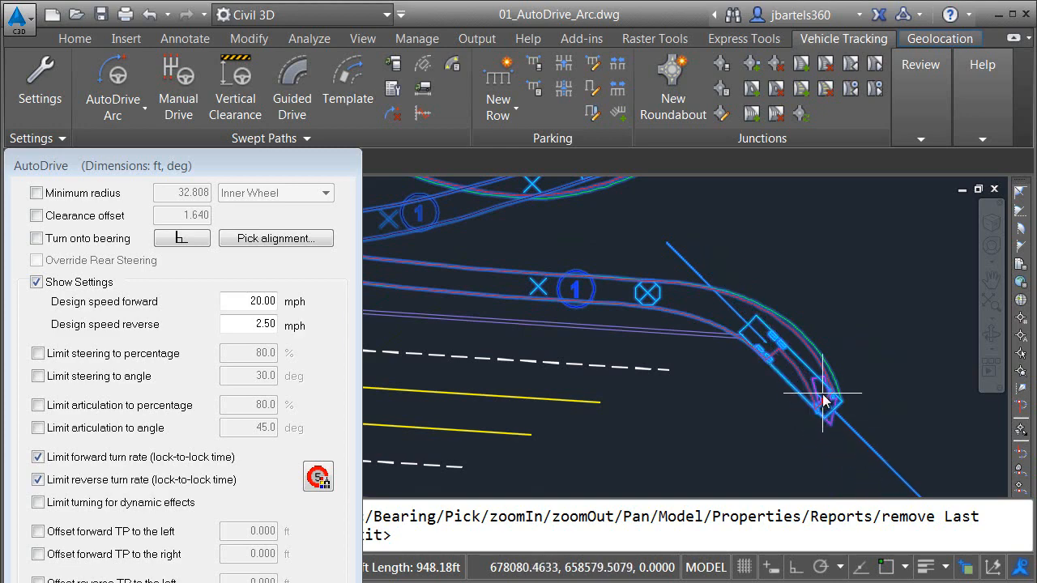
Remove the last driven arc from the swept path and end AutoDrive with nothing selected.
{"action": "key", "text": "l"}
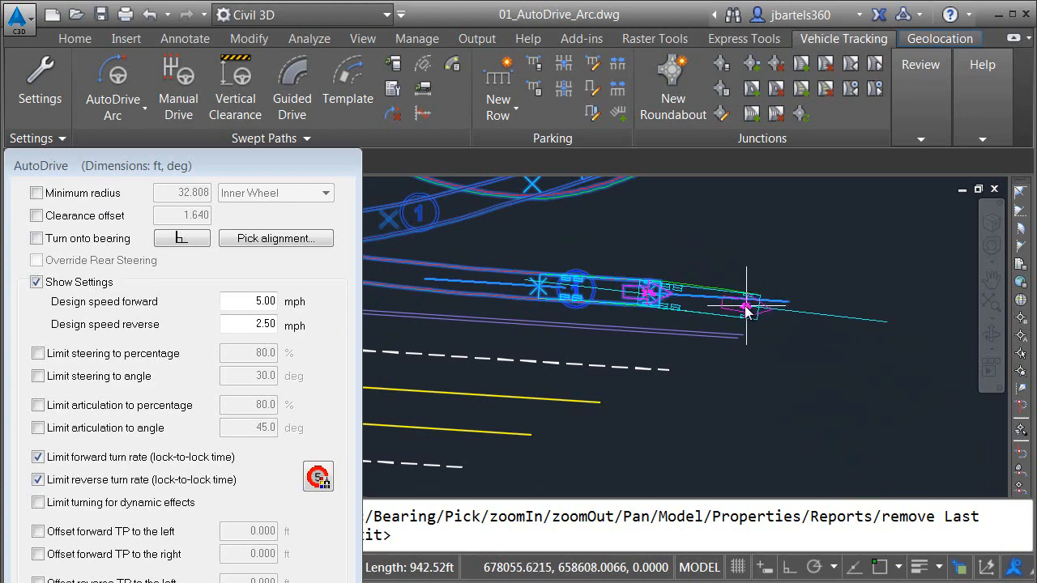
{"action": "key", "text": "Return"}
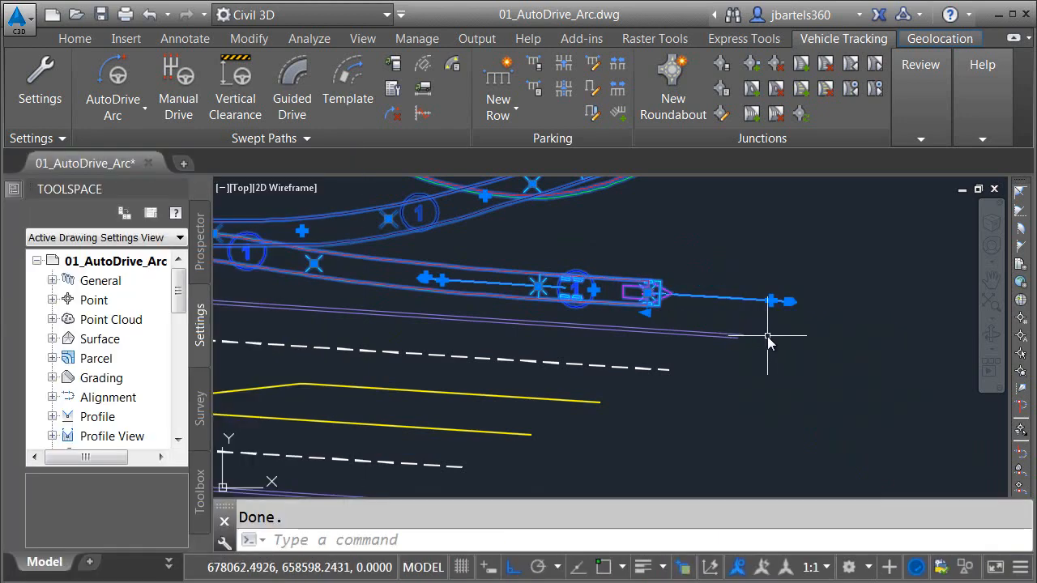
{"action": "key", "text": "Escape"}
Delete the entire swept path from the drawing.
{"action": "scroll", "coordinate": [766, 337], "scroll_direction": "down", "scroll_amount": 3}
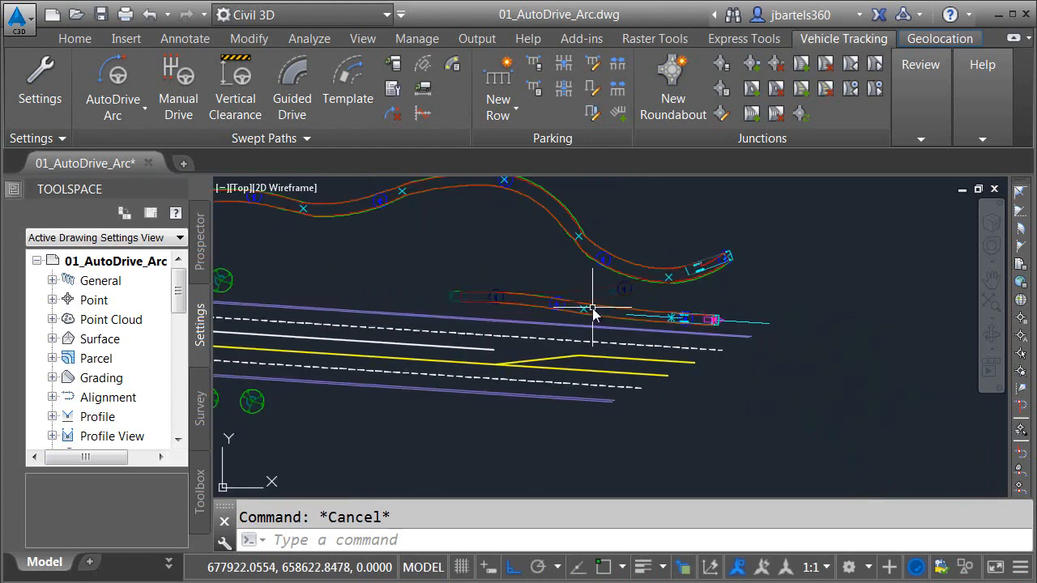
{"action": "mouse_move", "coordinate": [593, 312]}
{"action": "middle_mouse_down"}
{"action": "mouse_move", "coordinate": [719, 373]}
{"action": "mouse_move", "coordinate": [799, 378]}
{"action": "middle_mouse_up"}
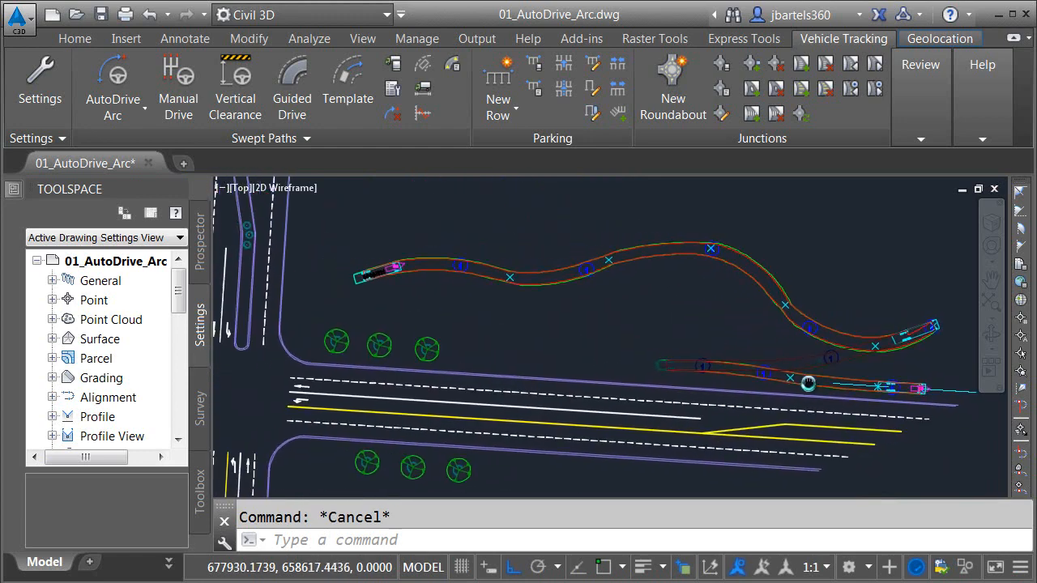
{"action": "left_click", "coordinate": [645, 251]}
{"action": "key", "text": "Delete"}
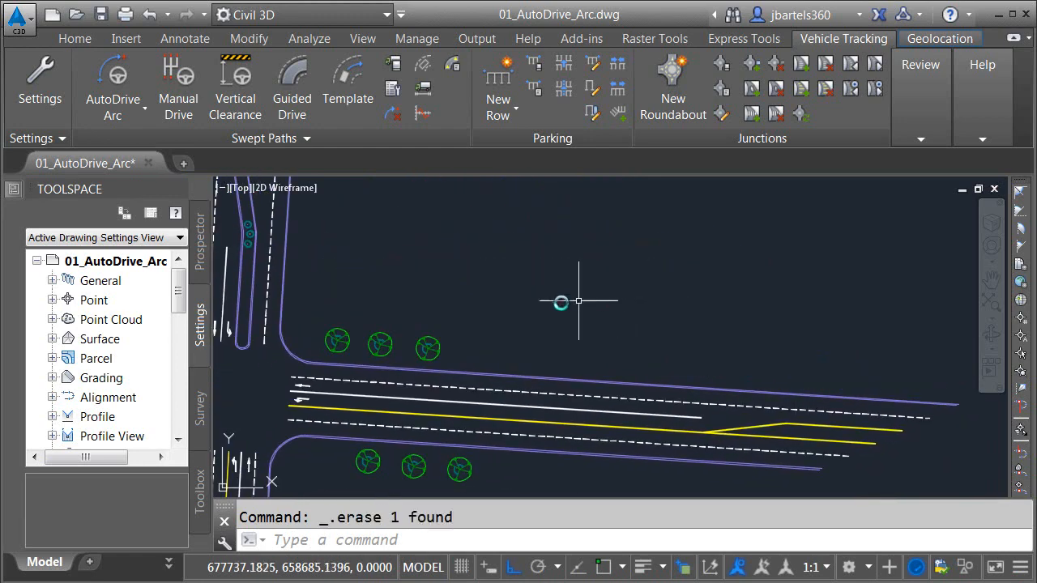
Start an AutoDrive Arc path with the SU-40 - Single Unit Truck, placed beside the median above the intersection and heading up the road.
{"action": "mouse_move", "coordinate": [493, 308]}
{"action": "middle_mouse_down"}
{"action": "mouse_move", "coordinate": [638, 371]}
{"action": "mouse_move", "coordinate": [770, 396]}
{"action": "middle_mouse_up"}
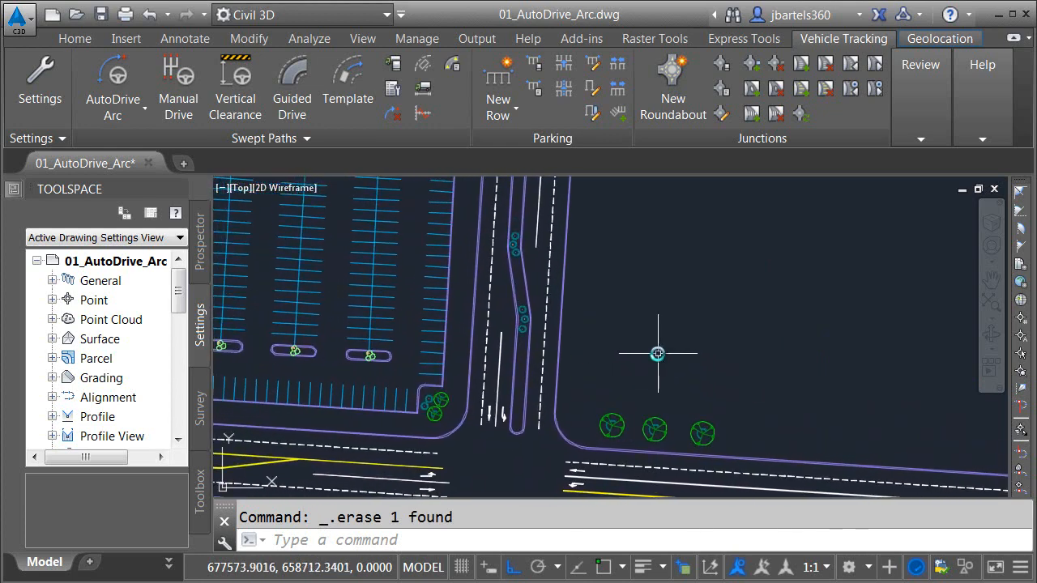
{"action": "scroll", "coordinate": [643, 322], "scroll_direction": "down", "scroll_amount": 2}
{"action": "middle_click_drag", "start_coordinate": [665, 277], "coordinate": [647, 348]}
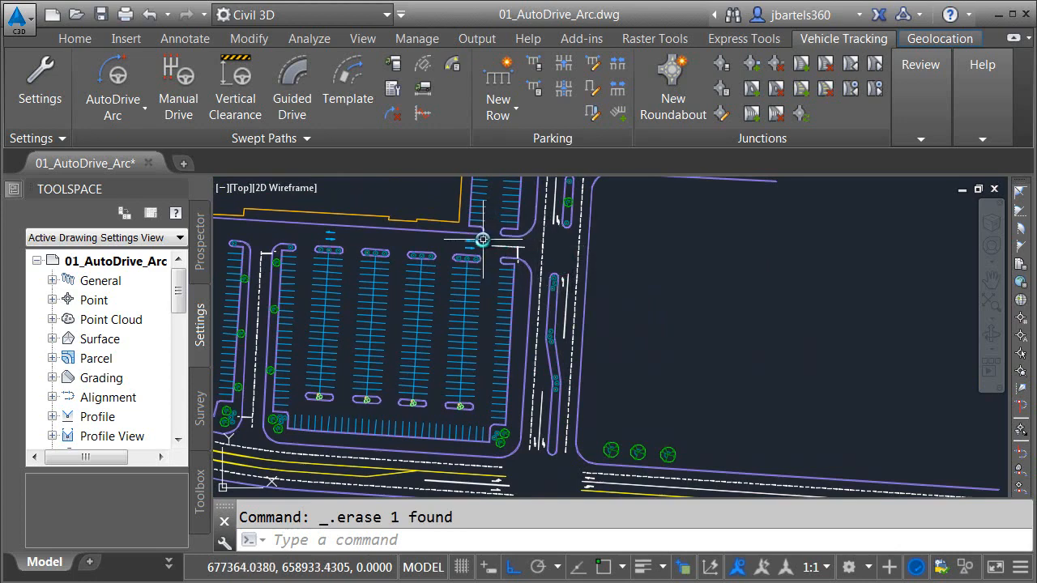
{"action": "left_click", "coordinate": [113, 77]}
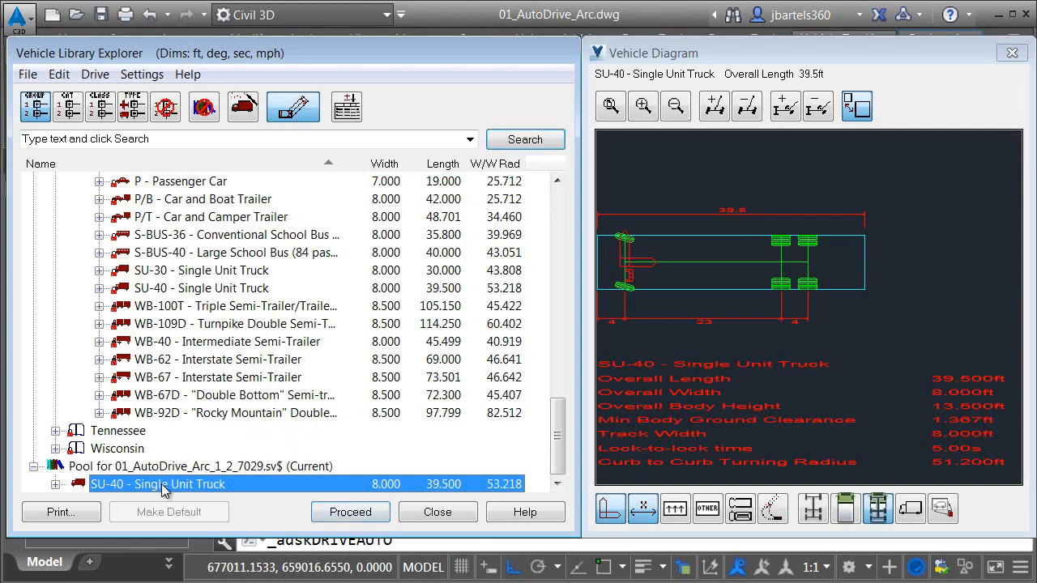
{"action": "left_click", "coordinate": [350, 512]}
{"action": "scroll", "coordinate": [551, 445], "scroll_direction": "up", "scroll_amount": 5}
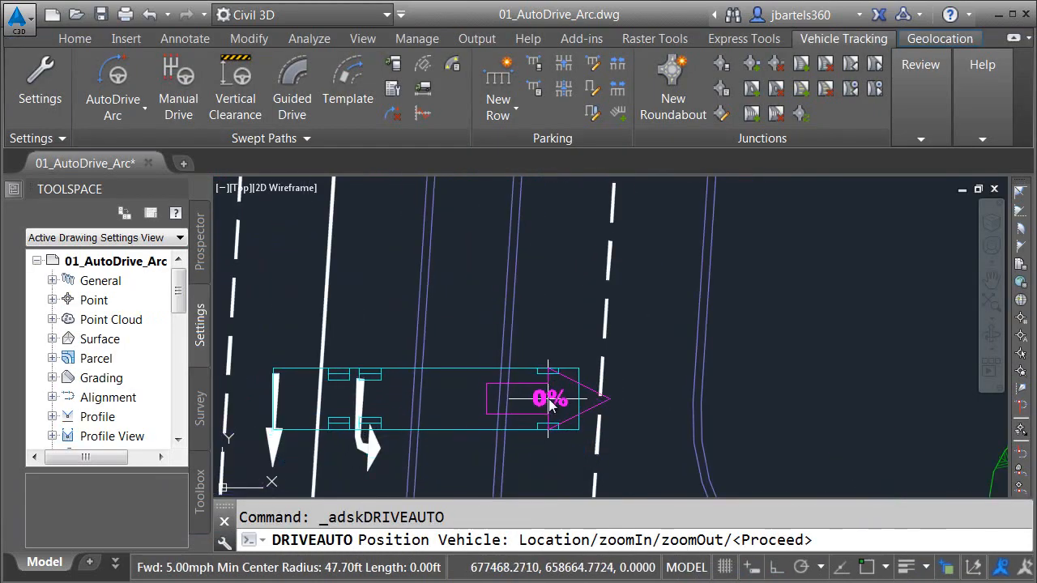
{"action": "left_click", "coordinate": [554, 397]}
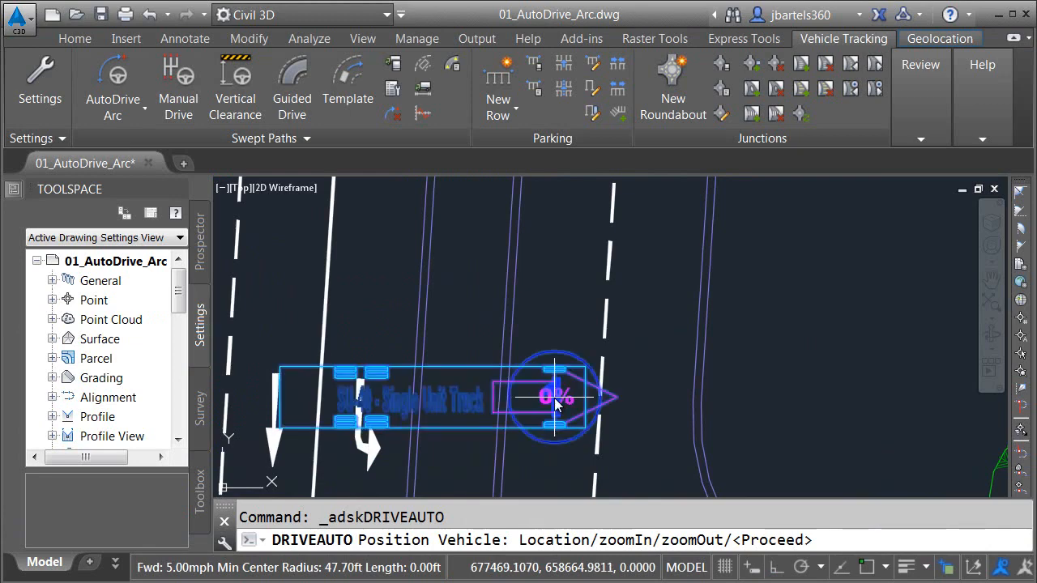
{"action": "left_click", "coordinate": [564, 257]}
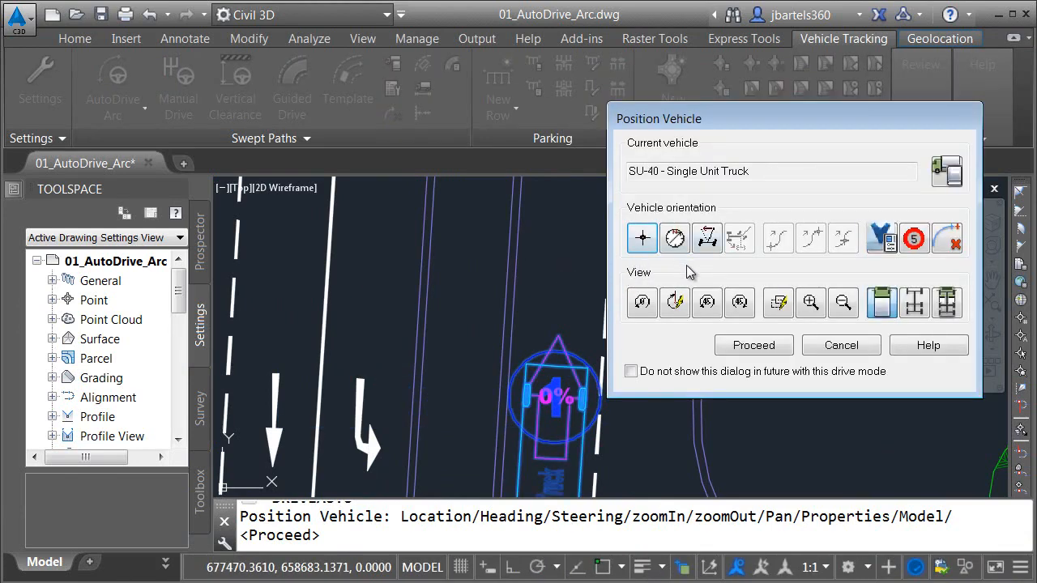
{"action": "left_click", "coordinate": [754, 345]}
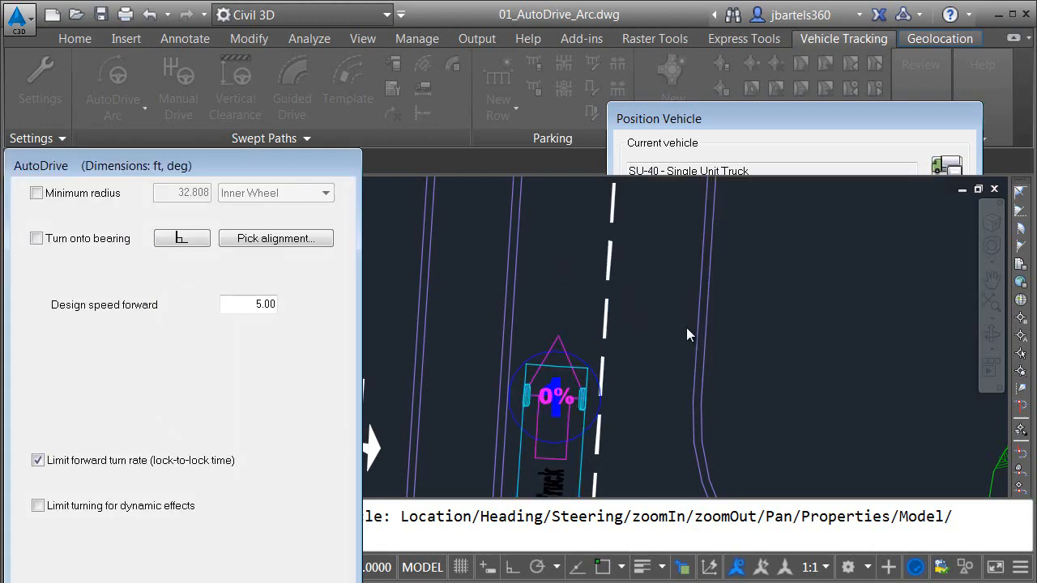
Hide the extended AutoDrive settings and drive the truck forward up the lane until it is alongside the median's trees.
{"action": "scroll", "coordinate": [648, 346], "scroll_direction": "down", "scroll_amount": 2}
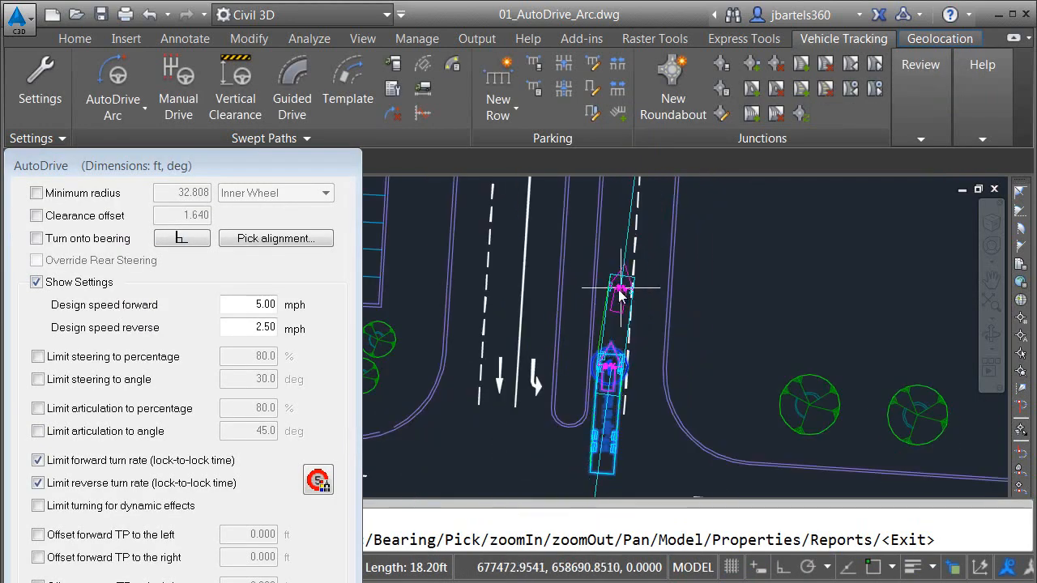
{"action": "left_click", "coordinate": [37, 283]}
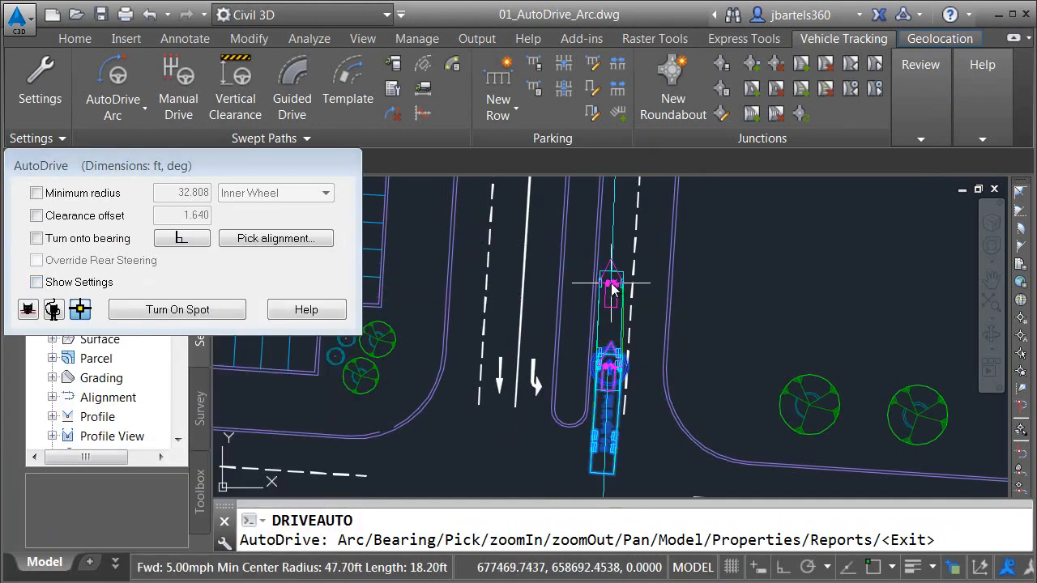
{"action": "scroll", "coordinate": [606, 258], "scroll_direction": "down", "scroll_amount": 1}
{"action": "scroll", "coordinate": [600, 356], "scroll_direction": "up", "scroll_amount": 4}
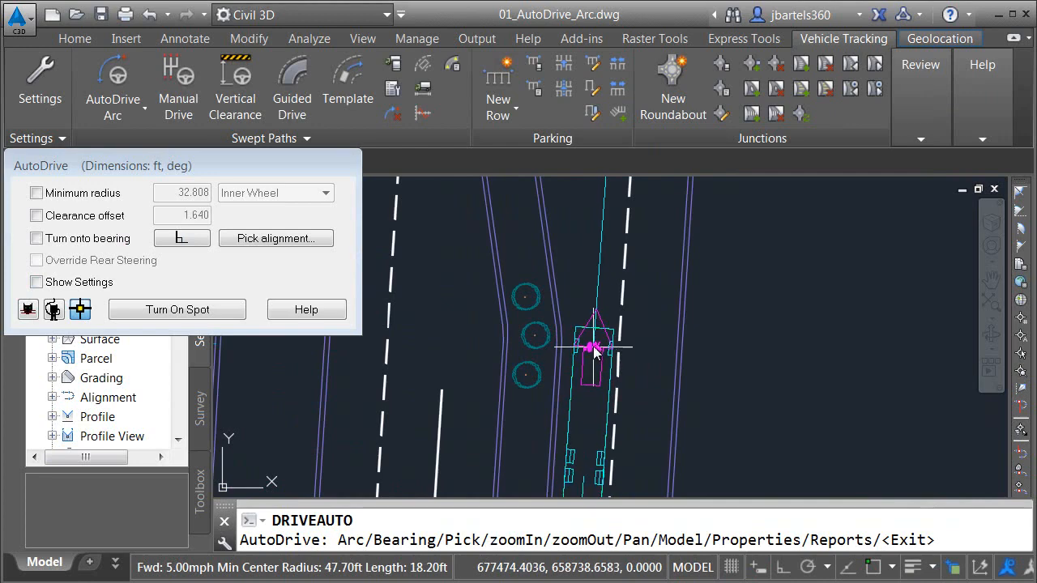
{"action": "left_click", "coordinate": [594, 340]}
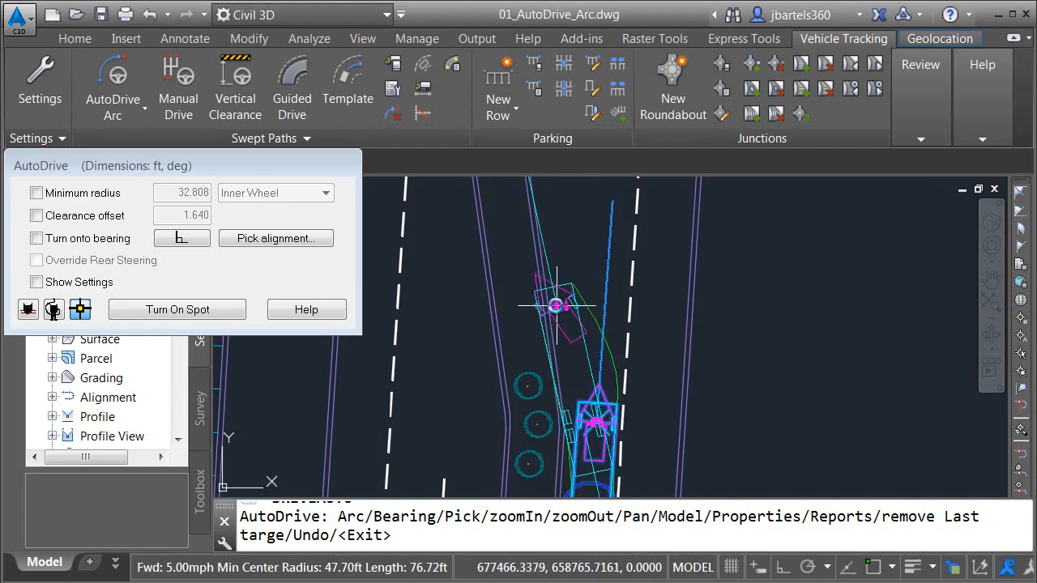
Try driving a sharp left arc across the median edge, and remove that last arc.
{"action": "scroll", "coordinate": [541, 292], "scroll_direction": "up", "scroll_amount": 4}
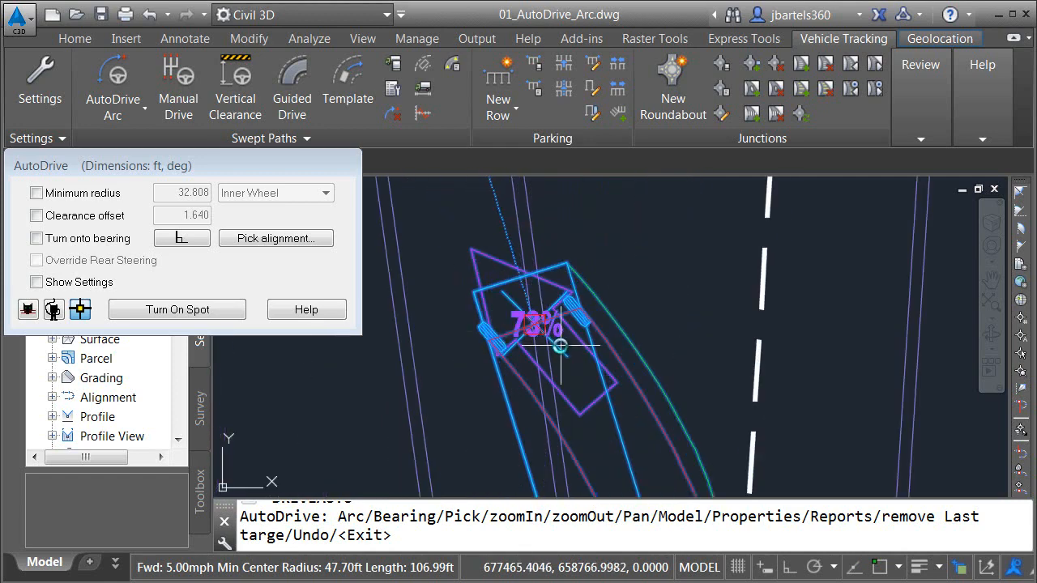
{"action": "scroll", "coordinate": [560, 346], "scroll_direction": "down", "scroll_amount": 4}
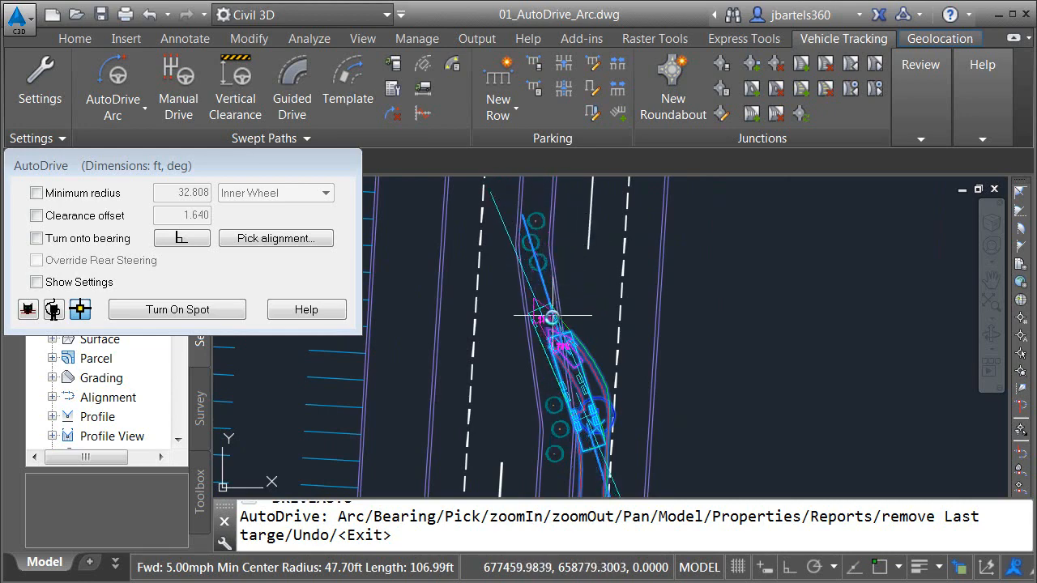
Drive the truck along the shifting median into the left-turn lane, up to the end of the median.
{"action": "scroll", "coordinate": [567, 345], "scroll_direction": "up", "scroll_amount": 4}
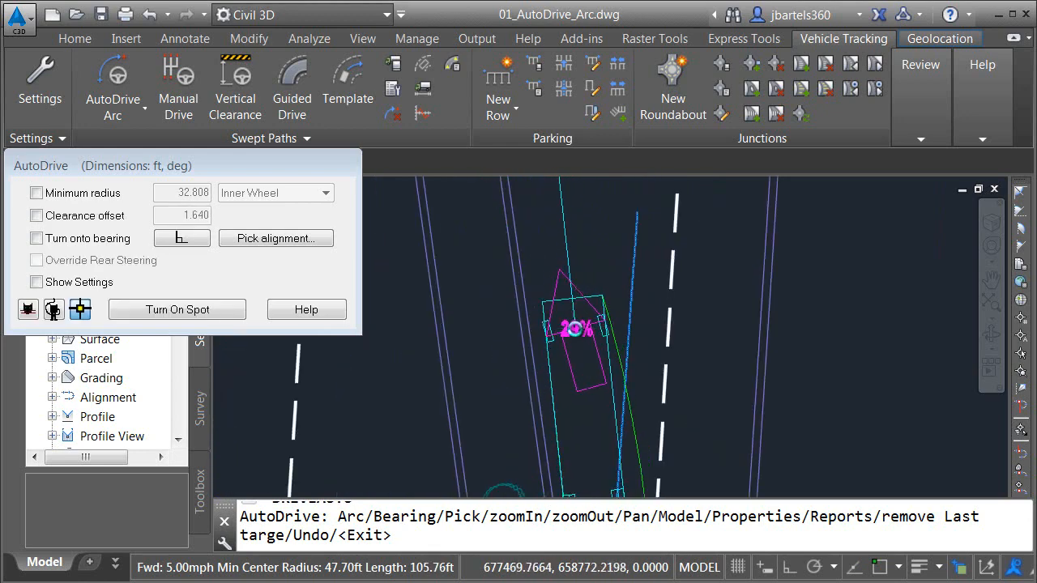
{"action": "scroll", "coordinate": [579, 329], "scroll_direction": "down", "scroll_amount": 3}
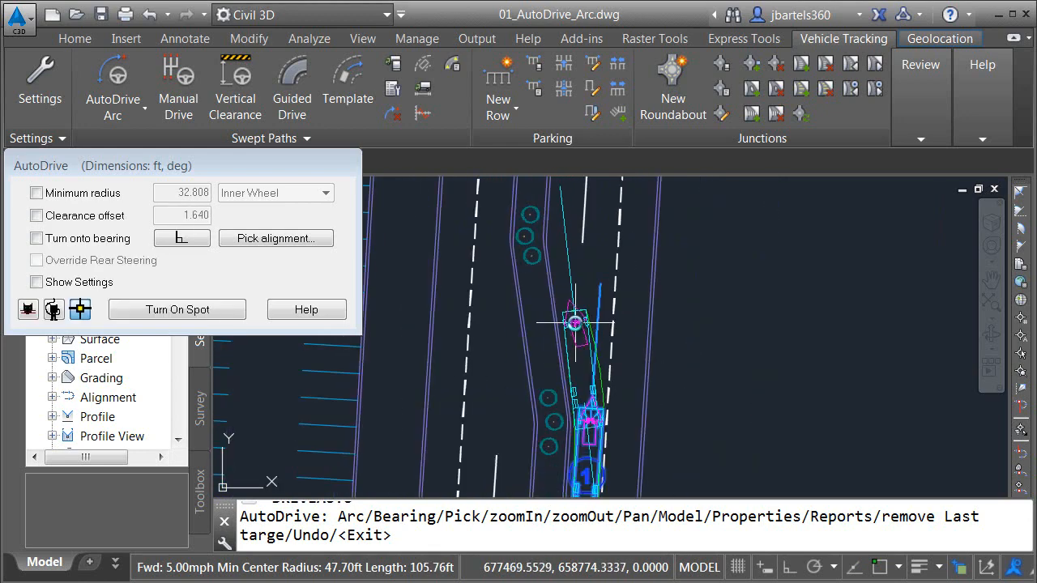
{"action": "middle_click_drag", "start_coordinate": [569, 281], "coordinate": [553, 397]}
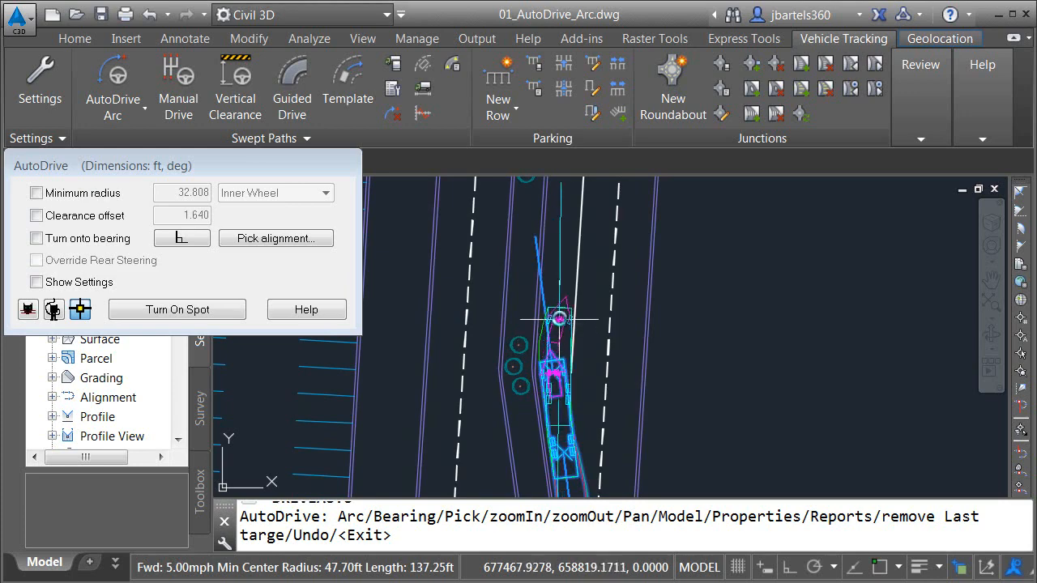
{"action": "scroll", "coordinate": [560, 288], "scroll_direction": "down", "scroll_amount": 3}
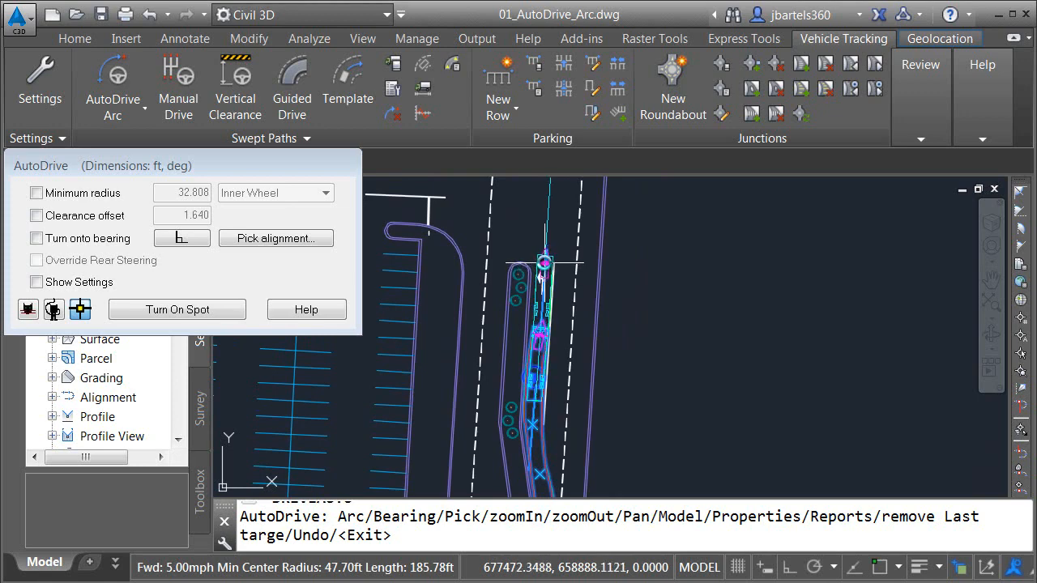
{"action": "middle_click_drag", "start_coordinate": [551, 240], "coordinate": [661, 373]}
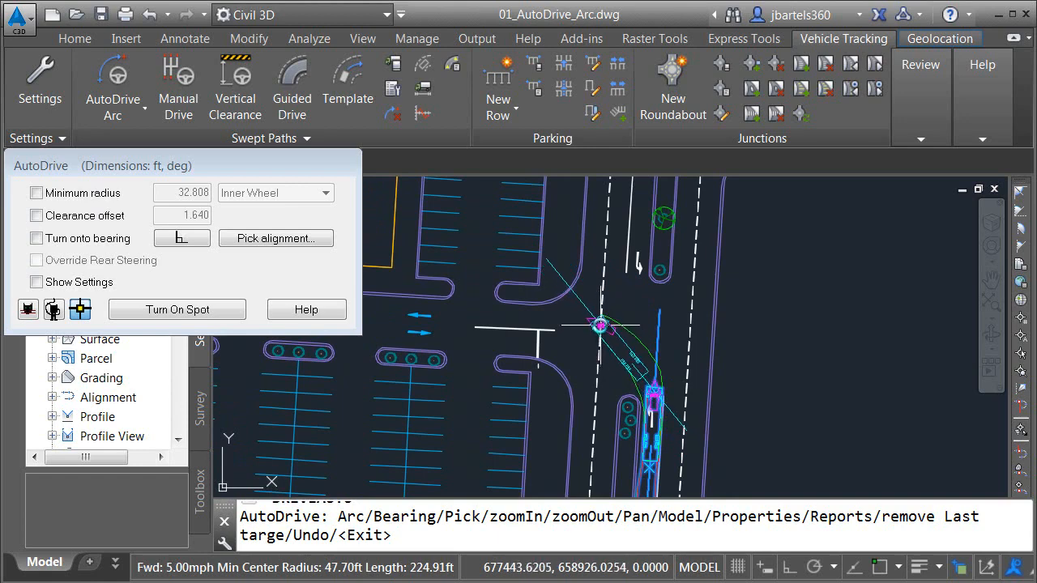
Drive the truck left across the opposing lanes into the parking lot aisle, and finish AutoDrive with nothing selected.
{"action": "left_click", "coordinate": [601, 325]}
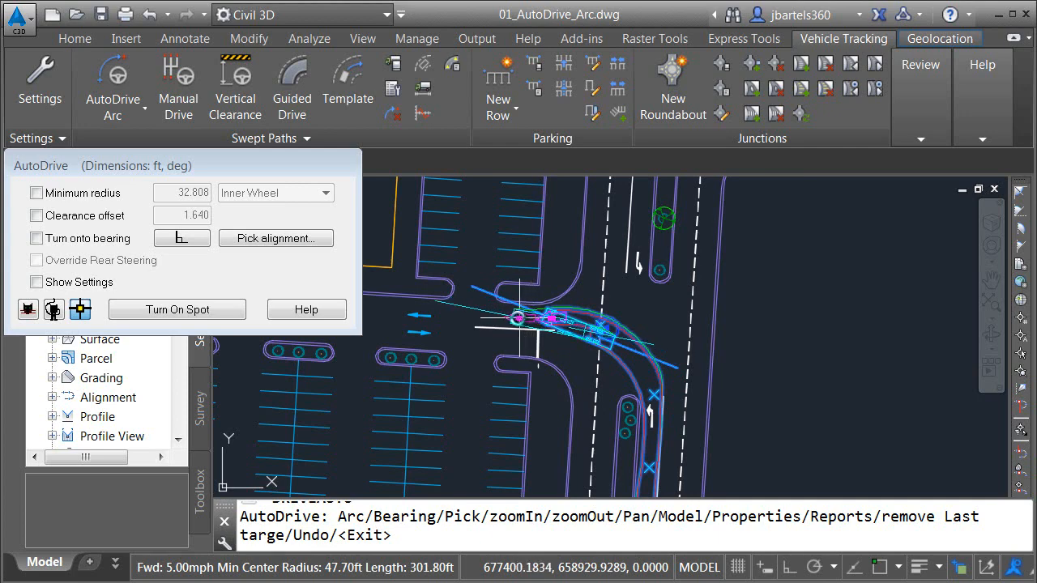
{"action": "scroll", "coordinate": [517, 318], "scroll_direction": "up", "scroll_amount": 2}
{"action": "left_click", "coordinate": [459, 309]}
{"action": "middle_click_drag", "start_coordinate": [483, 317], "coordinate": [834, 326]}
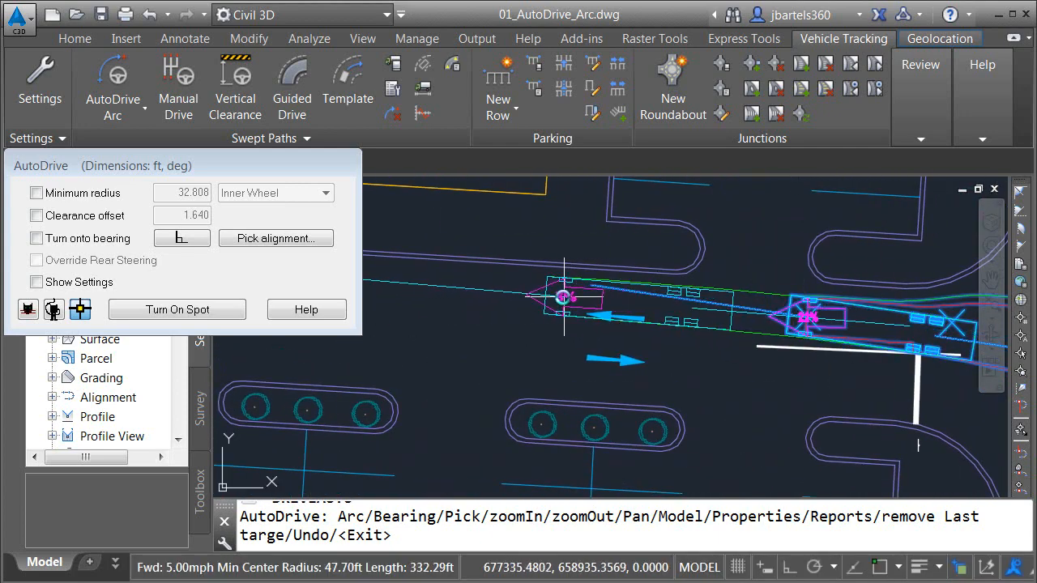
{"action": "left_click", "coordinate": [539, 296]}
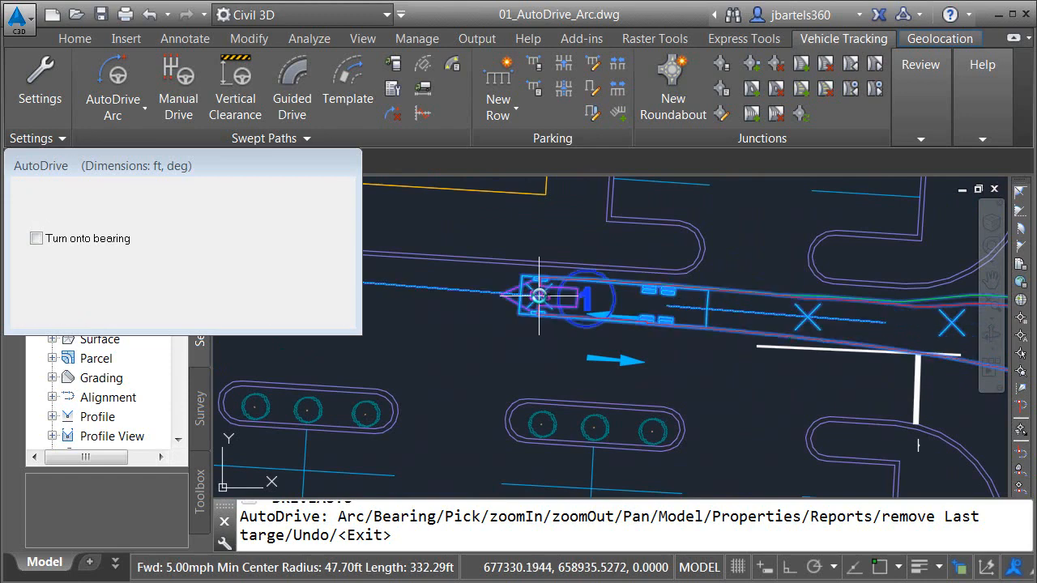
{"action": "key", "text": "Return"}
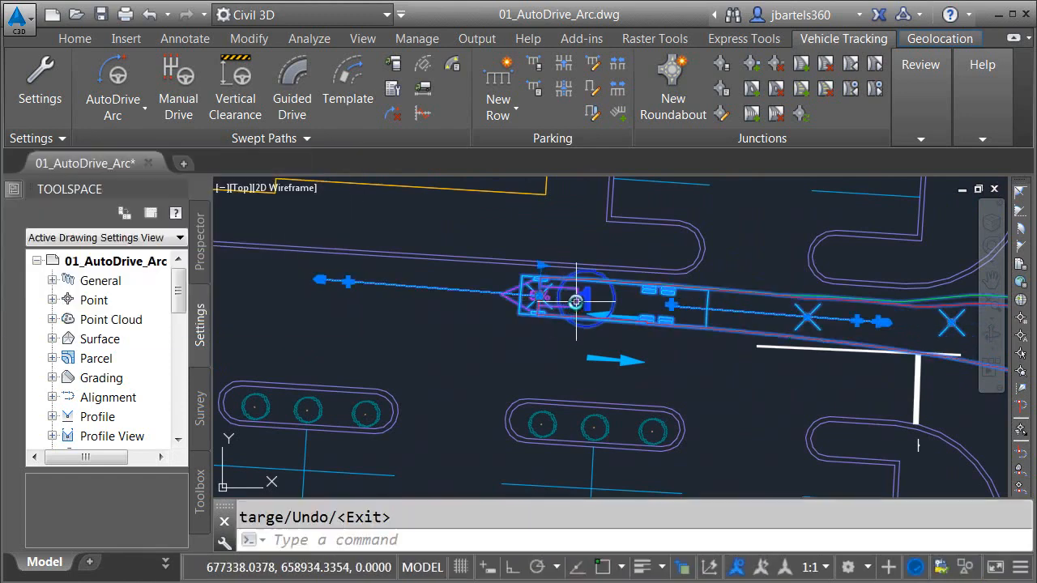
{"action": "key", "text": "Escape"}
Examine the swept path along the median, in the left-turn lane and through the turn into the parking lot entrance.
{"action": "scroll", "coordinate": [640, 357], "scroll_direction": "down", "scroll_amount": 2}
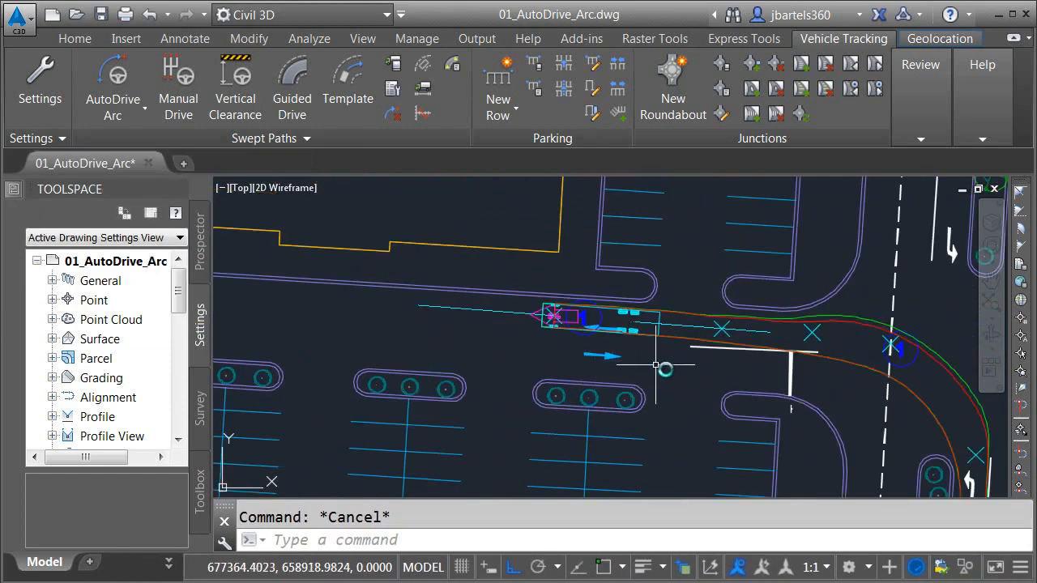
{"action": "mouse_move", "coordinate": [664, 366]}
{"action": "middle_mouse_down"}
{"action": "mouse_move", "coordinate": [438, 282]}
{"action": "mouse_move", "coordinate": [419, 290]}
{"action": "middle_mouse_up"}
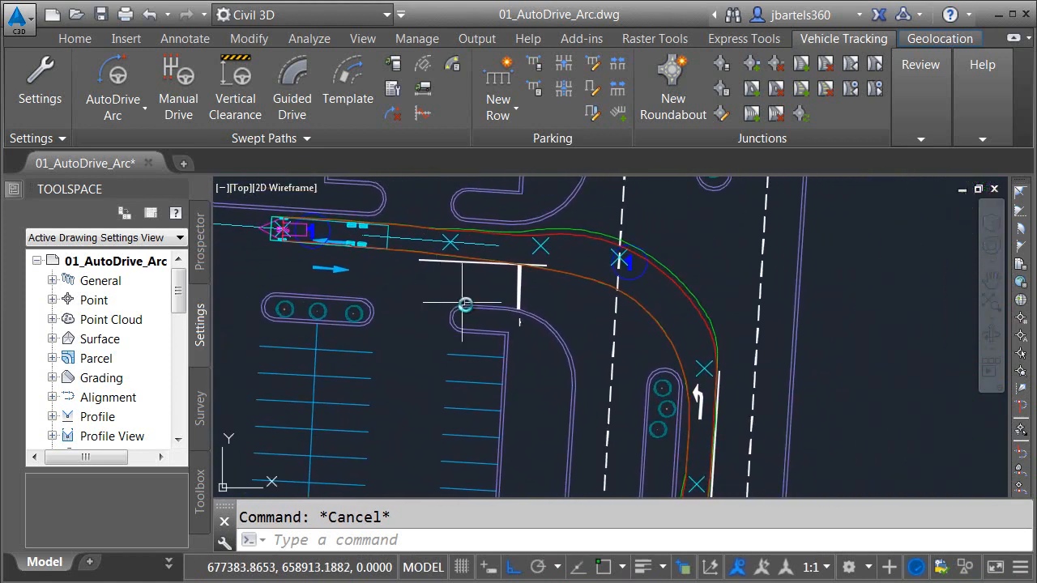
{"action": "scroll", "coordinate": [630, 297], "scroll_direction": "up", "scroll_amount": 5}
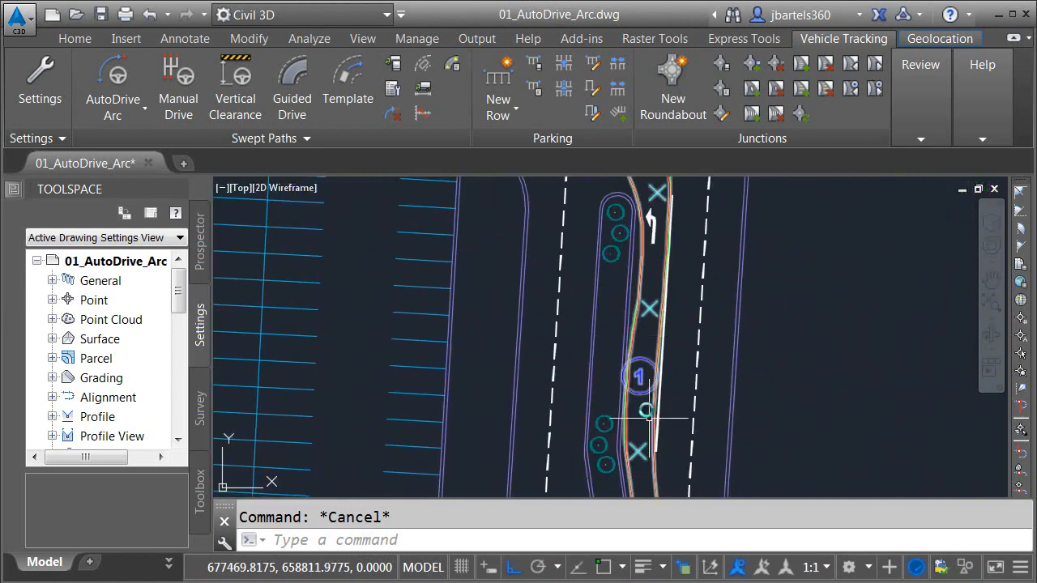
{"action": "scroll", "coordinate": [631, 366], "scroll_direction": "down", "scroll_amount": 4}
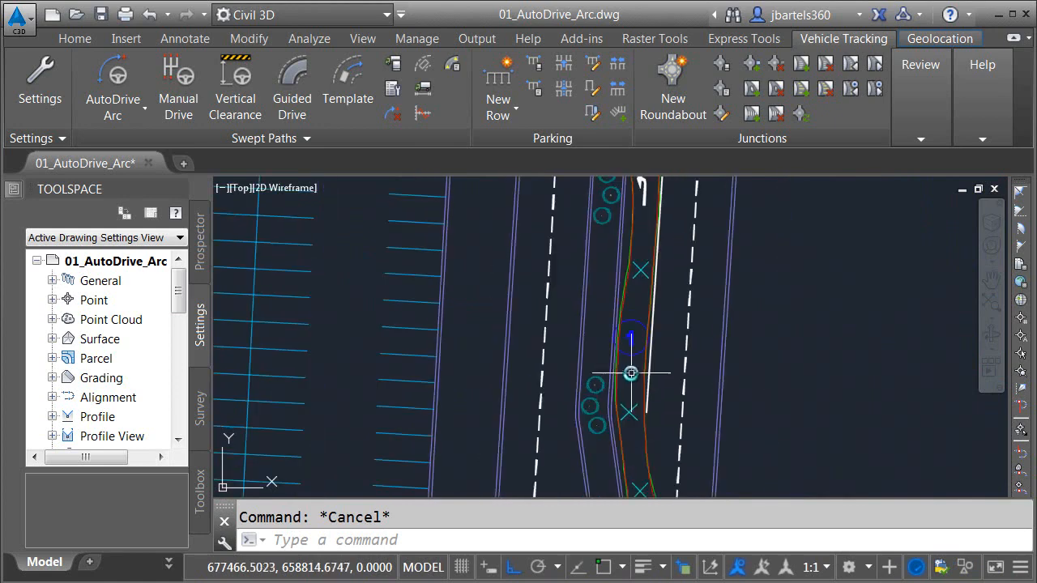
{"action": "mouse_move", "coordinate": [669, 294]}
{"action": "middle_mouse_down"}
{"action": "mouse_move", "coordinate": [669, 304]}
{"action": "mouse_move", "coordinate": [660, 269]}
{"action": "mouse_move", "coordinate": [639, 471]}
{"action": "middle_mouse_up"}
{"action": "scroll", "coordinate": [638, 469], "scroll_direction": "up", "scroll_amount": 4}
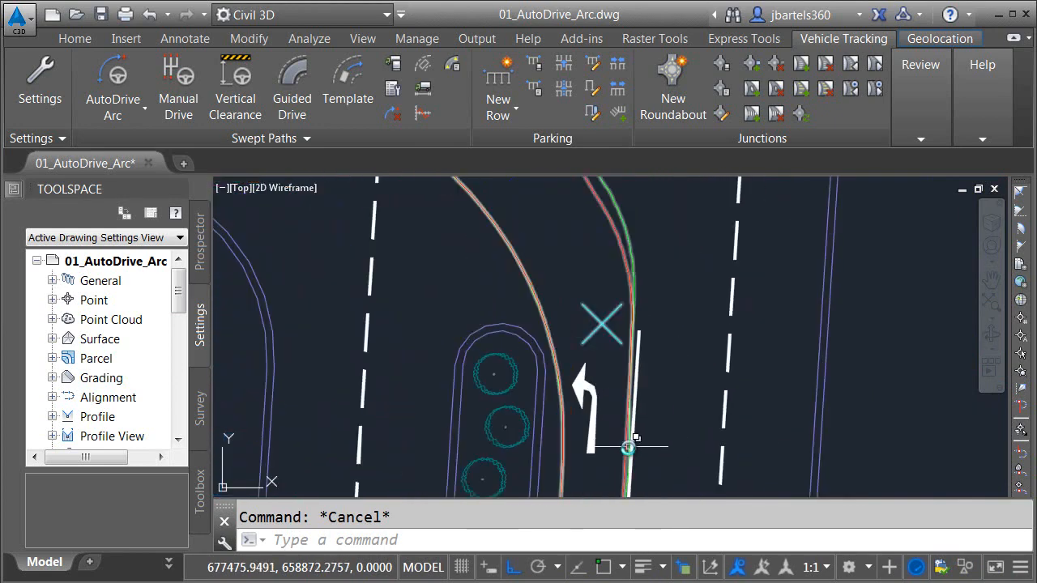
{"action": "scroll", "coordinate": [664, 316], "scroll_direction": "down", "scroll_amount": 2}
{"action": "middle_click_drag", "start_coordinate": [591, 250], "coordinate": [676, 442]}
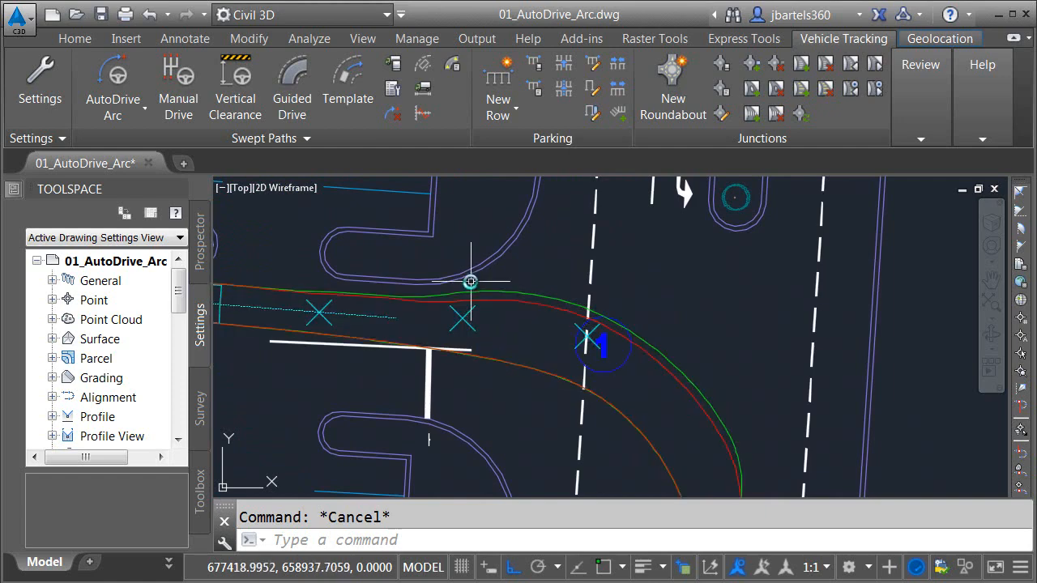
Try moving the swept path's target point at the parking lot entrance about 10.2 ft straight up toward the curb.
{"action": "left_click", "coordinate": [509, 320]}
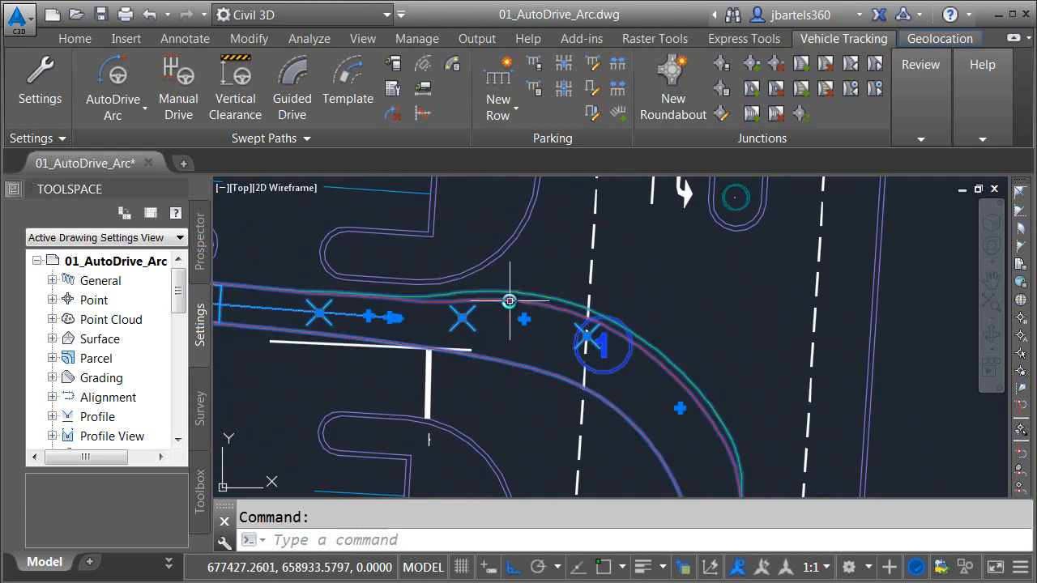
{"action": "left_click", "coordinate": [463, 318]}
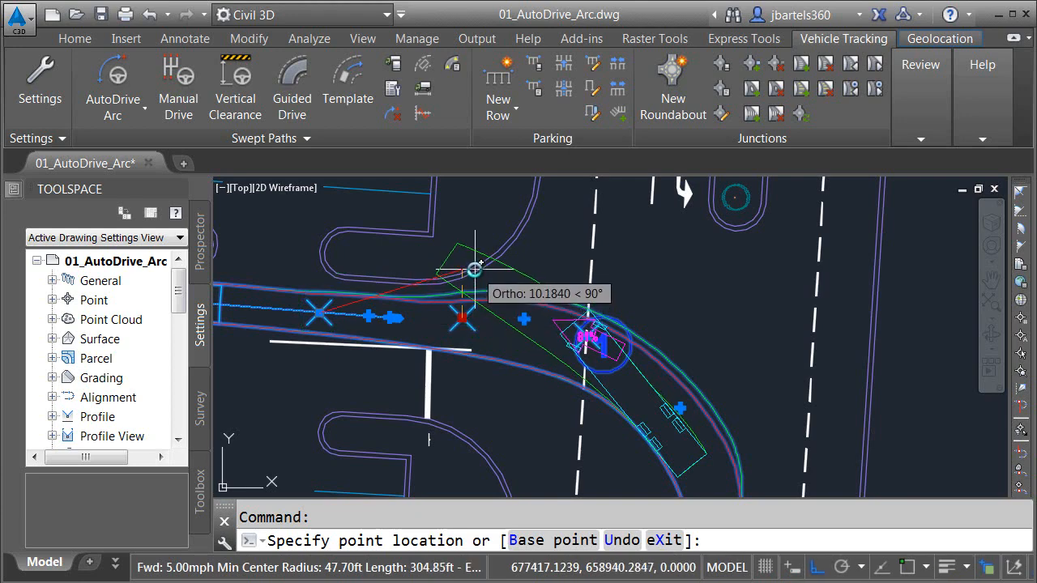
{"action": "left_click", "coordinate": [474, 269]}
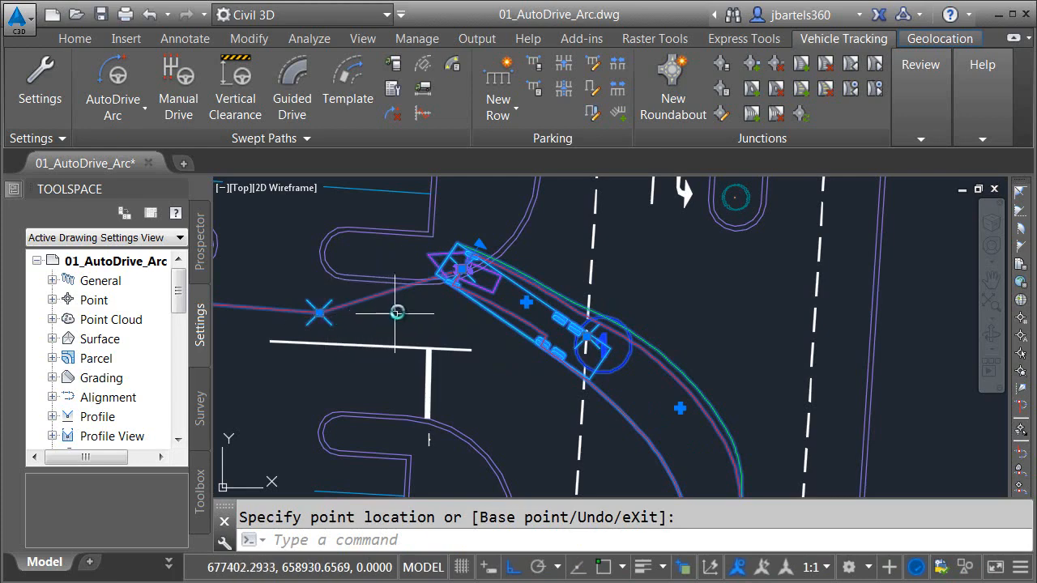
Move the entrance target point about 8.9 ft straight down into the driveway lane, and check the path's clearance at the stop line.
{"action": "left_click", "coordinate": [460, 271]}
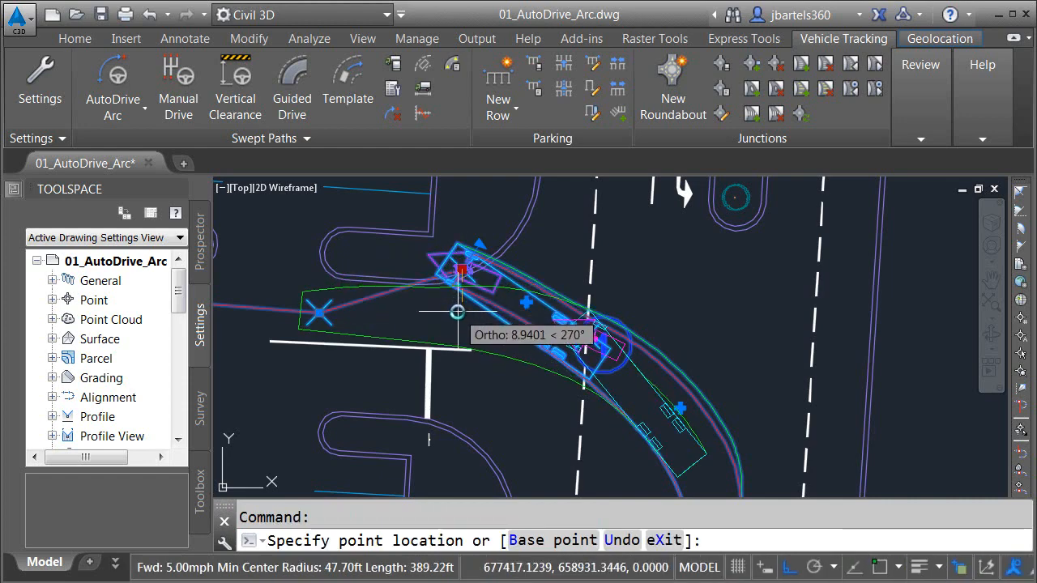
{"action": "left_click", "coordinate": [458, 312]}
{"action": "scroll", "coordinate": [480, 363], "scroll_direction": "up", "scroll_amount": 3}
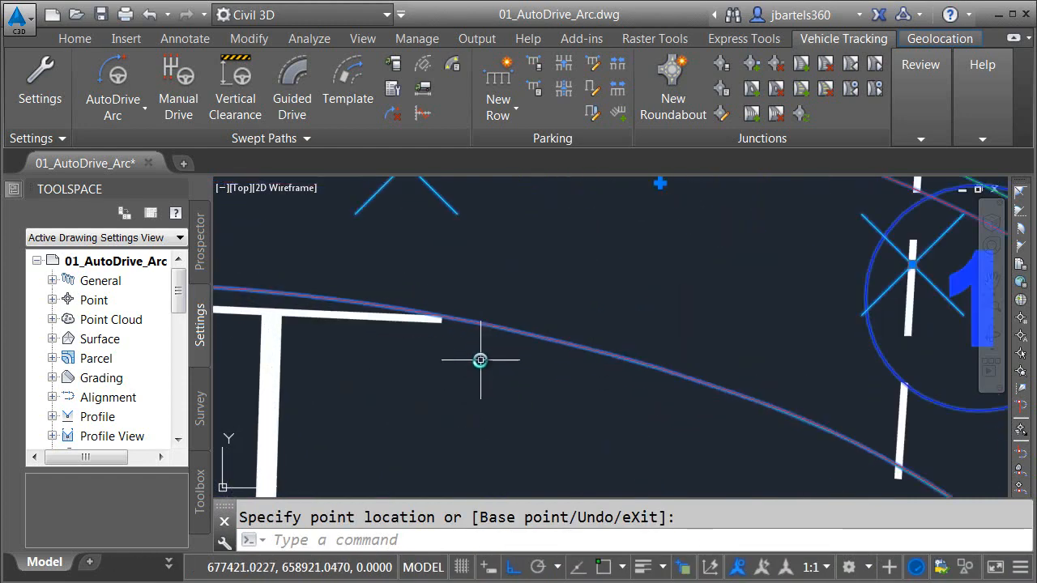
{"action": "scroll", "coordinate": [480, 360], "scroll_direction": "up", "scroll_amount": 2}
{"action": "scroll", "coordinate": [481, 361], "scroll_direction": "down", "scroll_amount": 5}
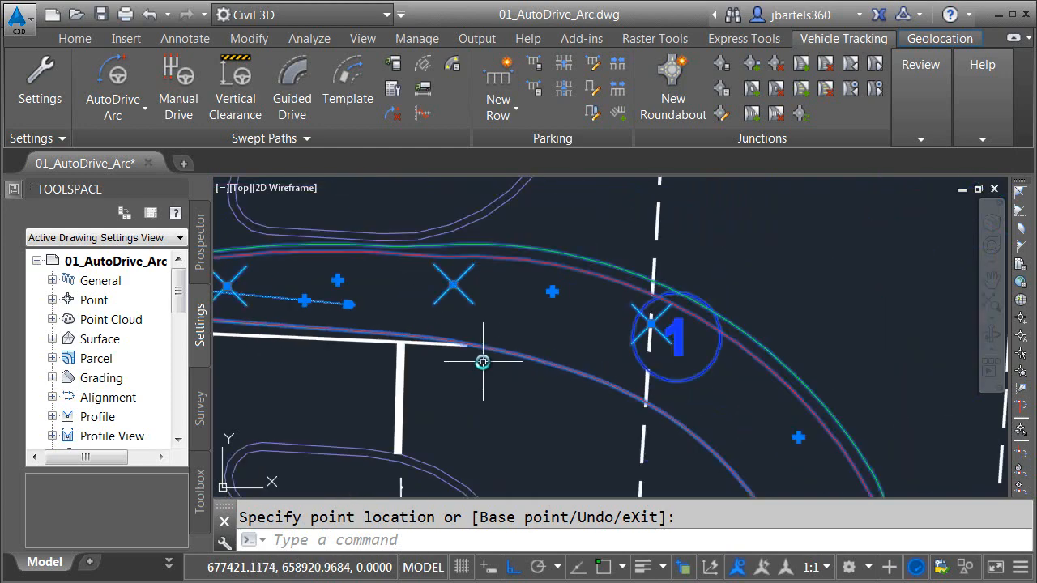
{"action": "middle_click_drag", "start_coordinate": [444, 332], "coordinate": [625, 331]}
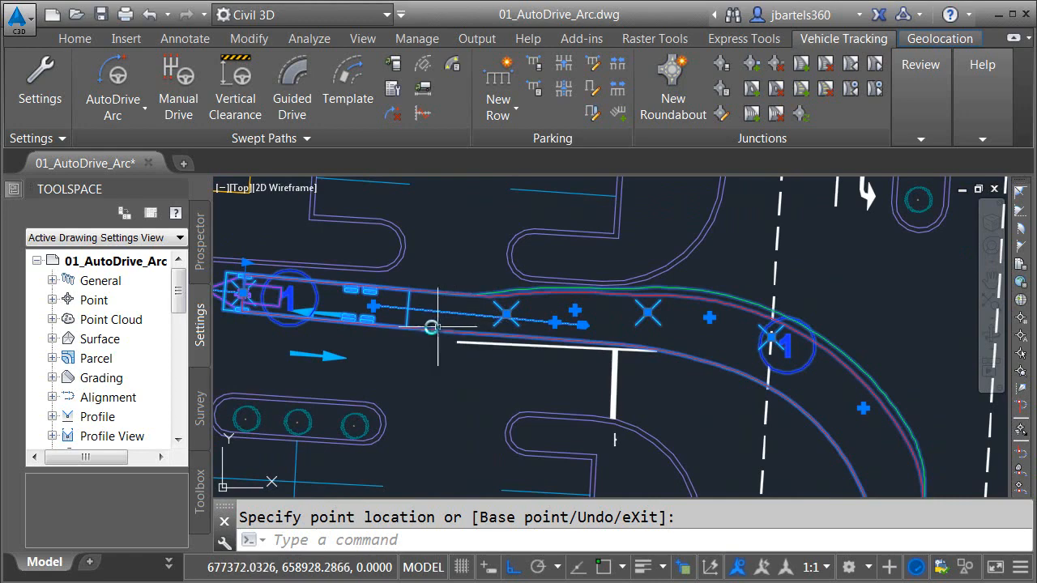
Move the swept path's end target point about 30 ft straight left along the parking lot aisle, and clear the selection.
{"action": "middle_click_drag", "start_coordinate": [410, 336], "coordinate": [760, 369]}
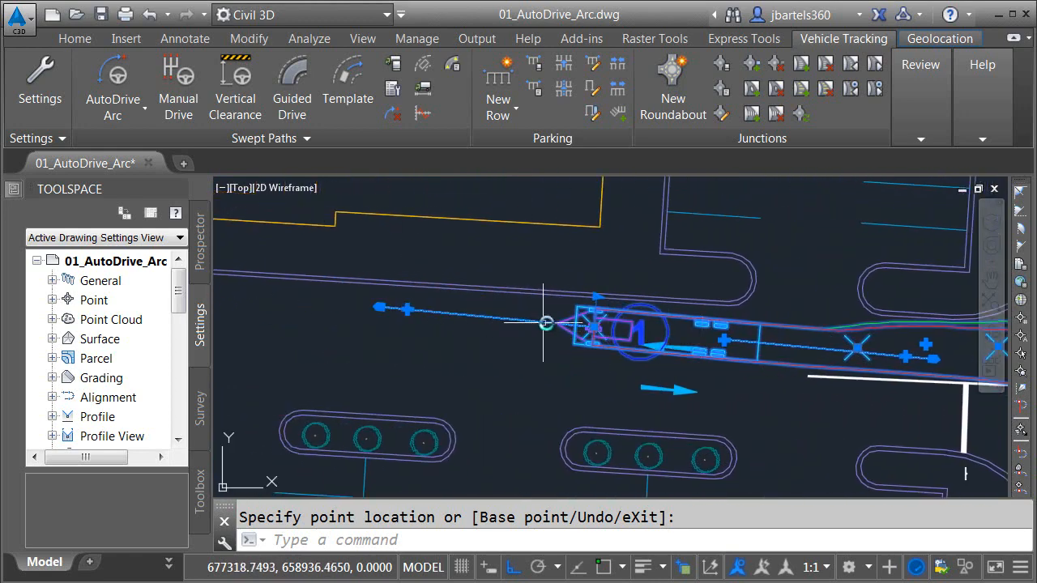
{"action": "left_click", "coordinate": [594, 324]}
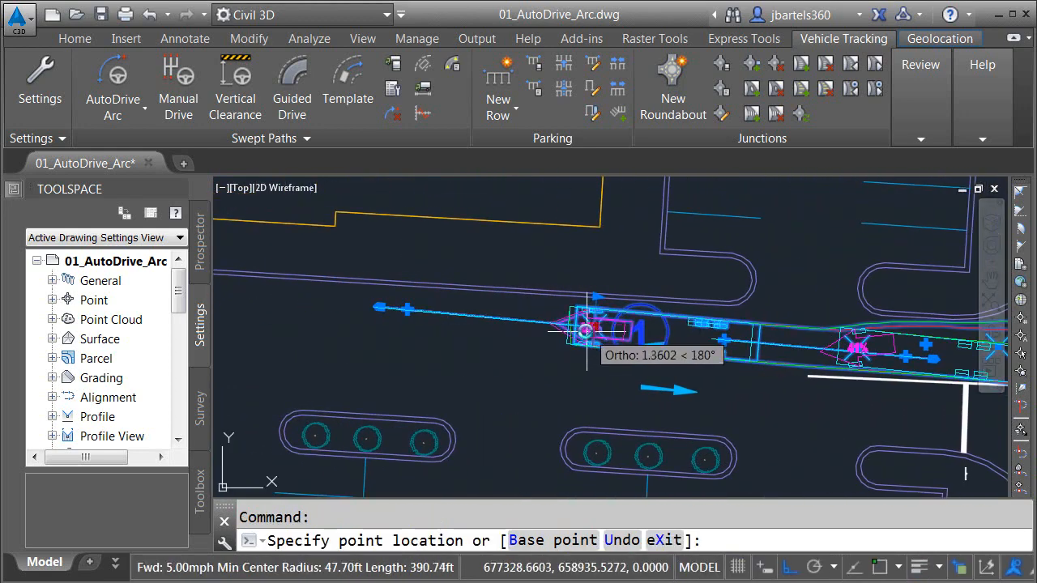
{"action": "left_click", "coordinate": [455, 315]}
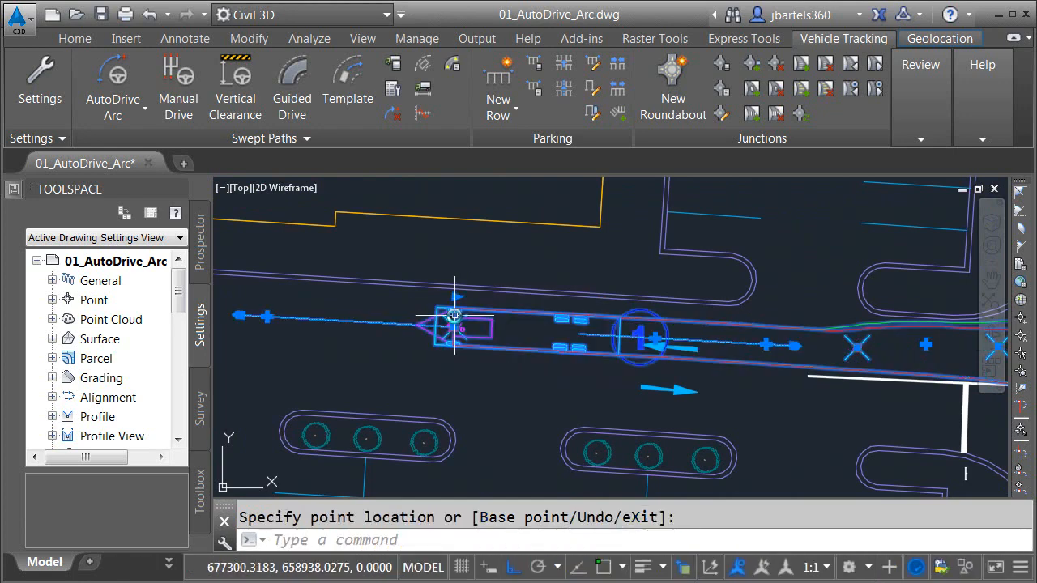
{"action": "key", "text": "Escape"}
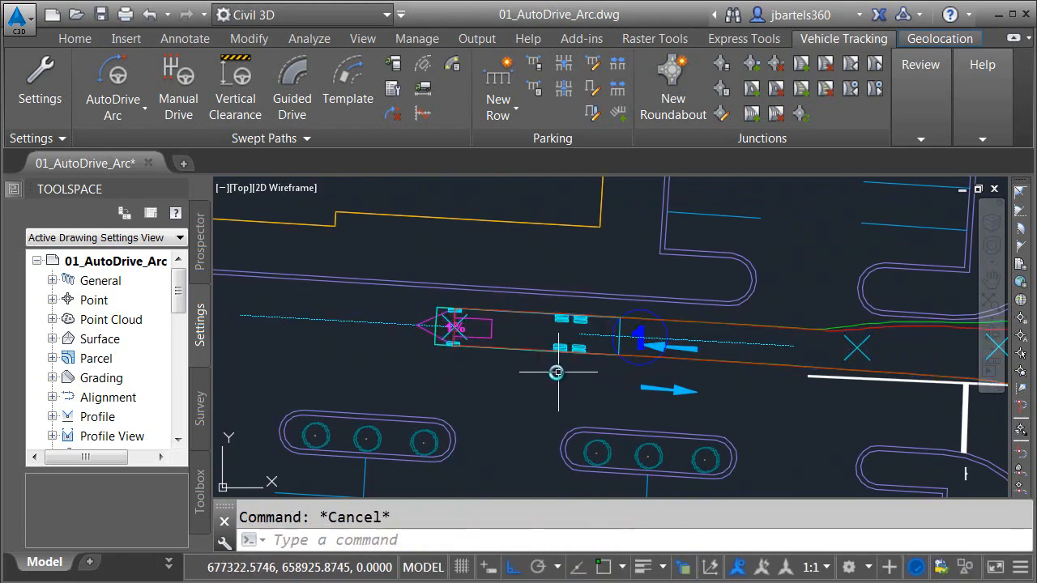
Turn on the $_Instructions layer and locate its exercise note with points A and B in the site plan.
{"action": "scroll", "coordinate": [598, 369], "scroll_direction": "down", "scroll_amount": 3}
{"action": "middle_click_drag", "start_coordinate": [599, 366], "coordinate": [378, 295]}
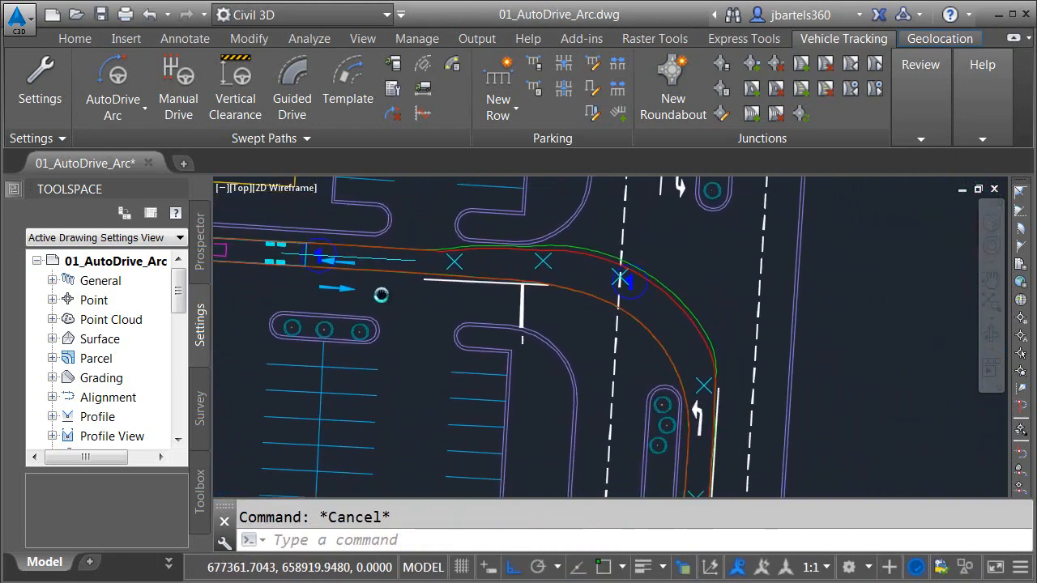
{"action": "scroll", "coordinate": [422, 317], "scroll_direction": "down", "scroll_amount": 2}
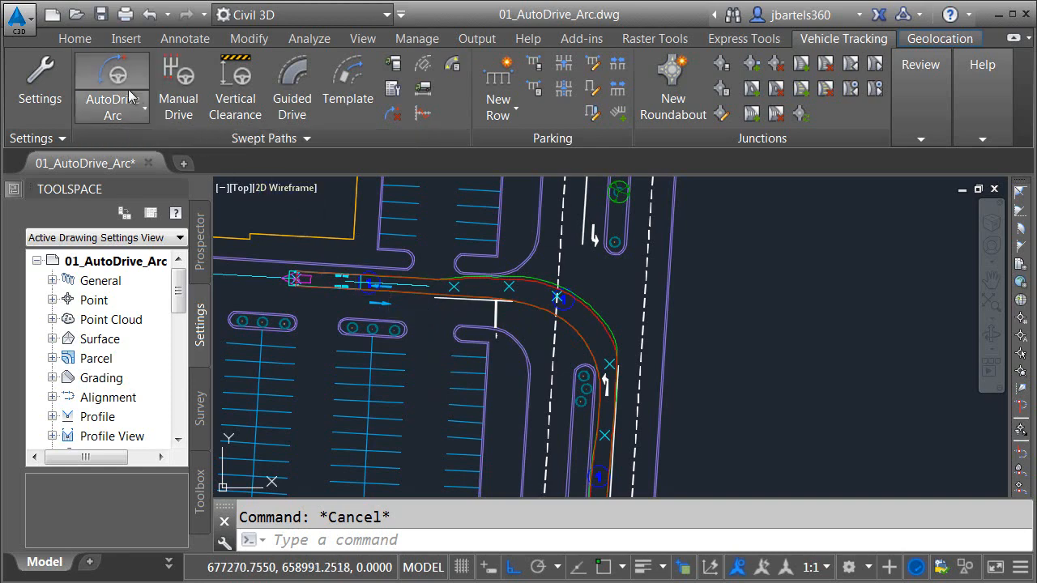
{"action": "left_click", "coordinate": [81, 39]}
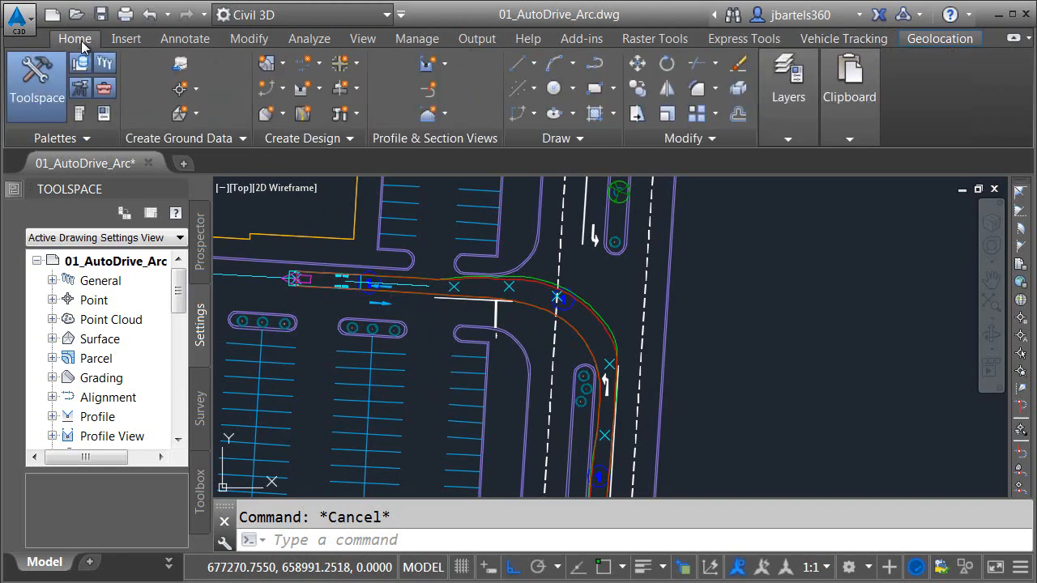
{"action": "left_click", "coordinate": [789, 138]}
{"action": "left_click", "coordinate": [921, 162]}
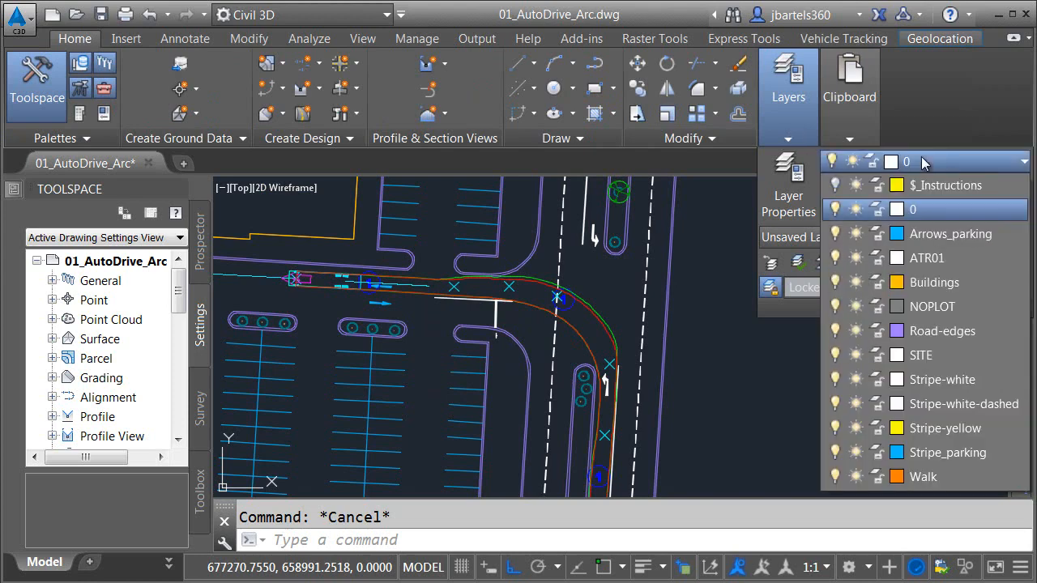
{"action": "left_click", "coordinate": [837, 186]}
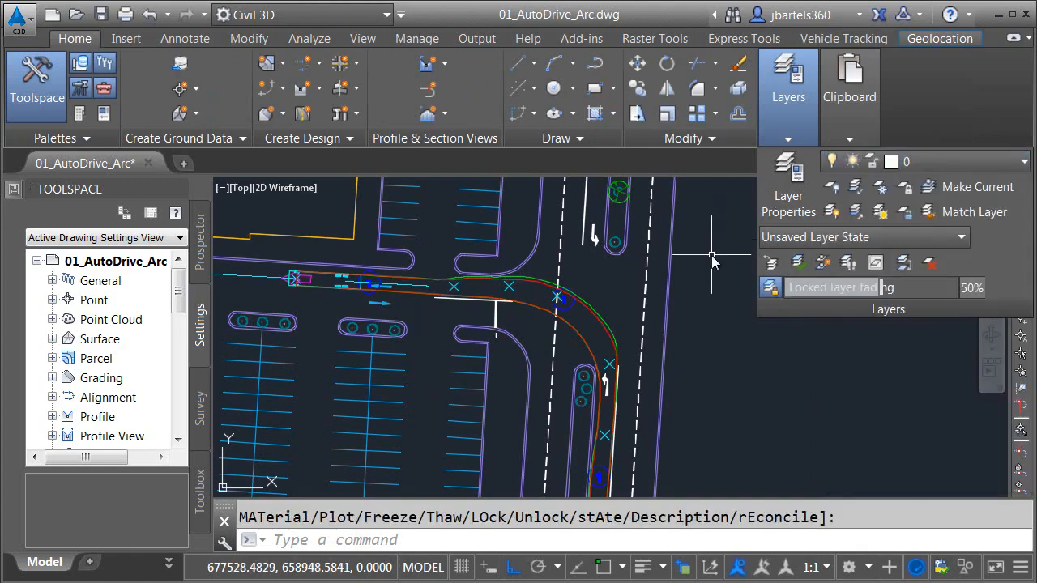
{"action": "scroll", "coordinate": [603, 277], "scroll_direction": "down", "scroll_amount": 5}
{"action": "scroll", "coordinate": [597, 283], "scroll_direction": "up", "scroll_amount": 5}
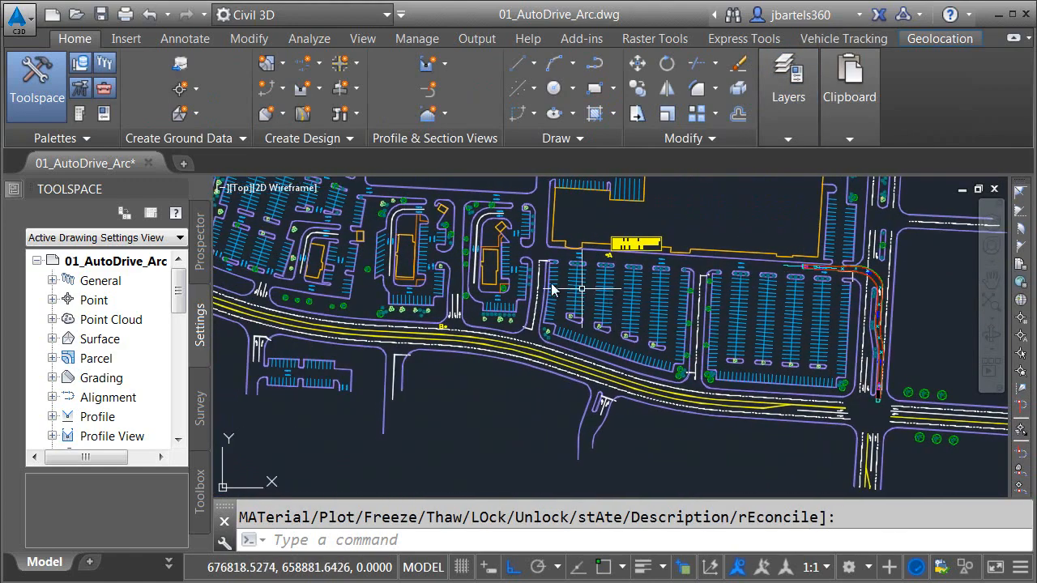
{"action": "middle_click_drag", "start_coordinate": [581, 298], "coordinate": [608, 330]}
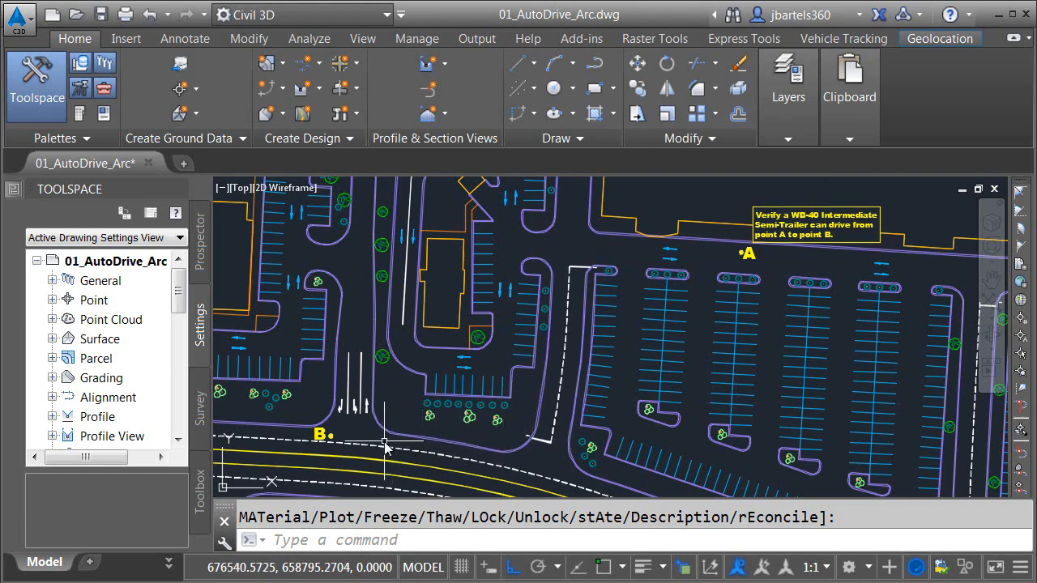
Start AutoDrive Arc, select the WB-40 - Intermediate Semi-Trailer in the vehicle library, and vary the trailer's articulation in its diagram.
{"action": "left_click", "coordinate": [849, 42]}
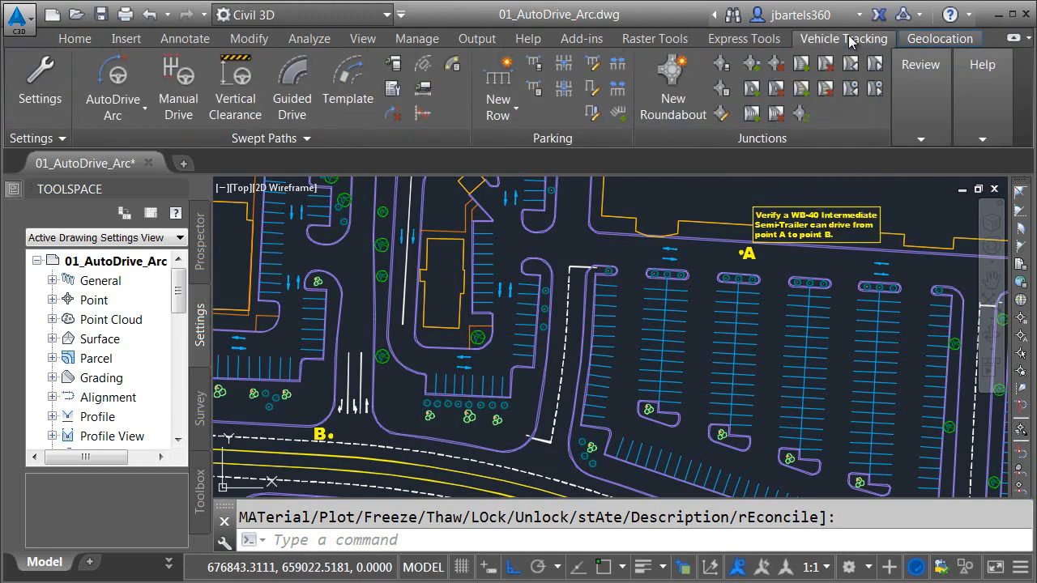
{"action": "left_click", "coordinate": [116, 74]}
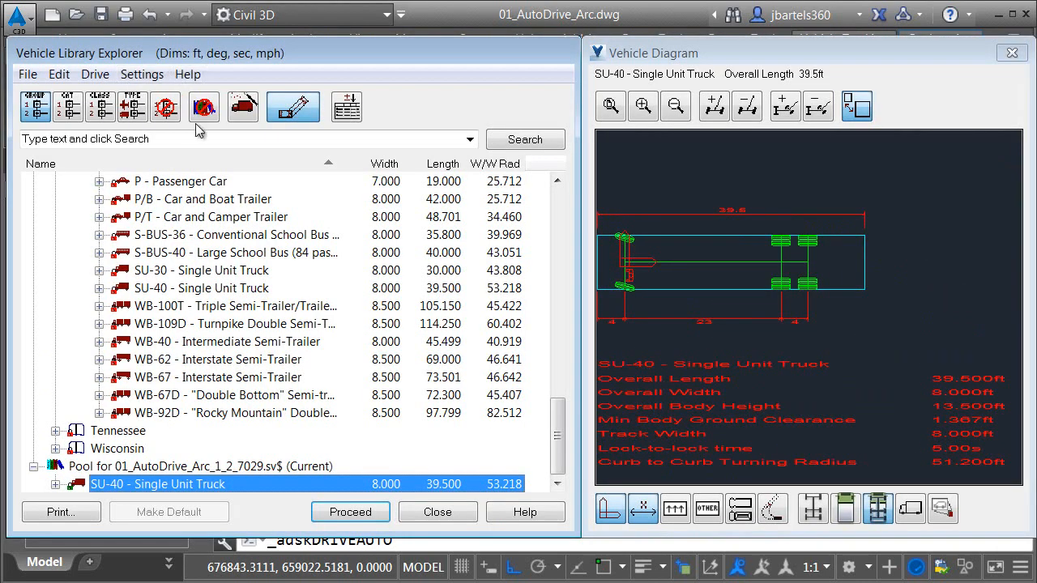
{"action": "left_click", "coordinate": [194, 341]}
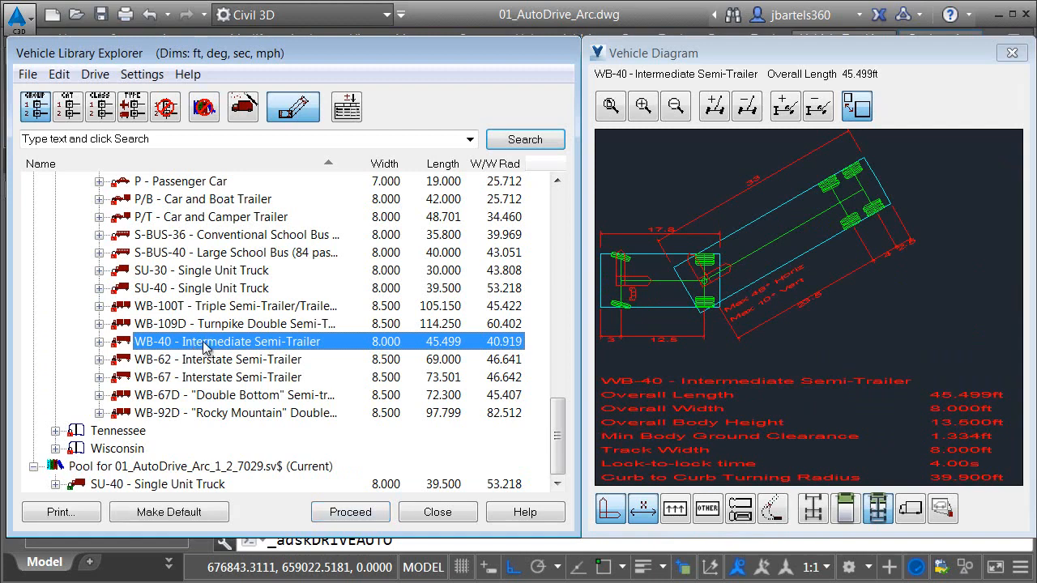
{"action": "left_click", "coordinate": [817, 111]}
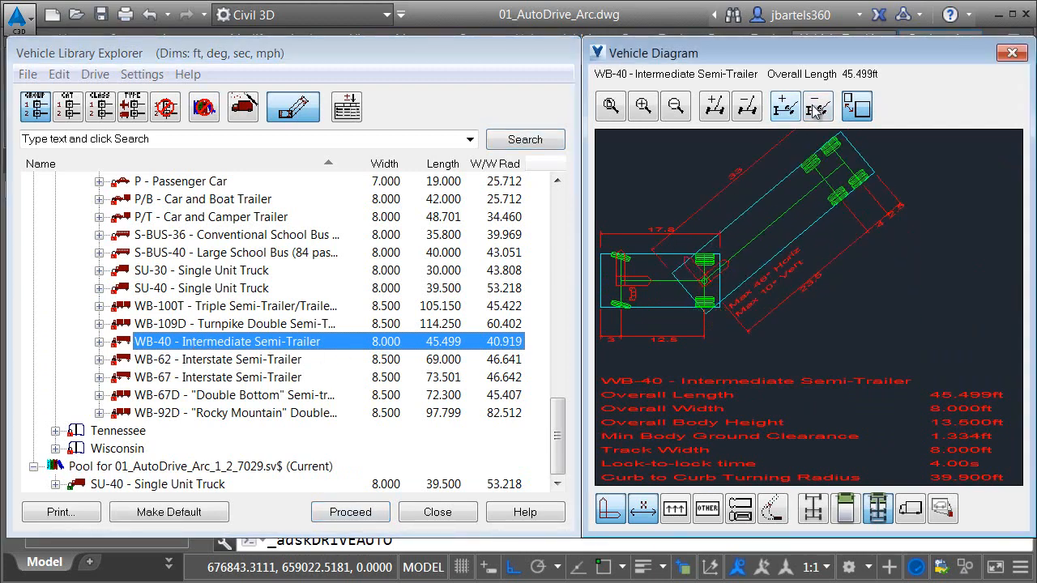
{"action": "left_click", "coordinate": [818, 107]}
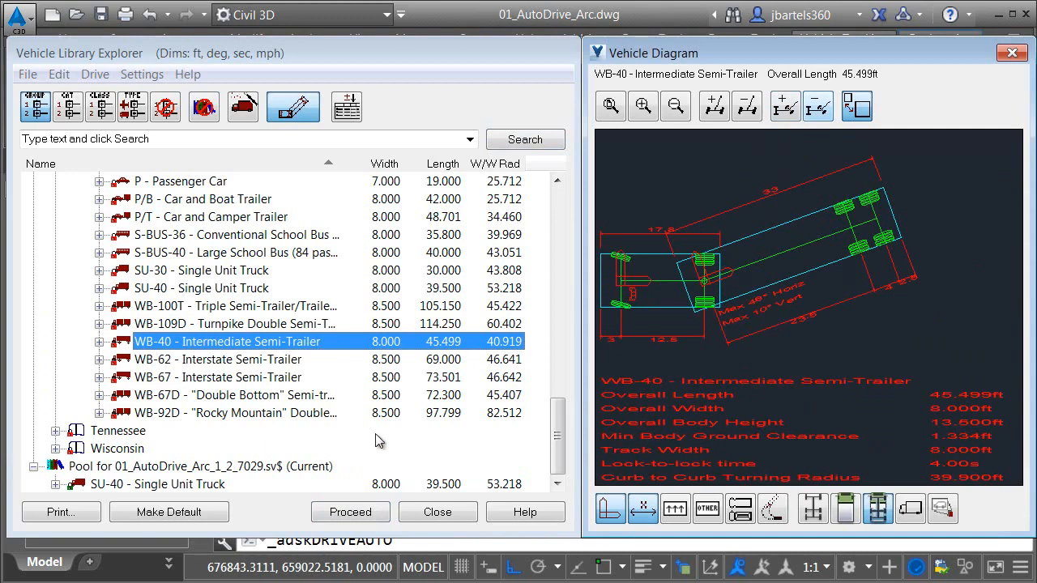
Proceed with the WB-40 semi-trailer without making it the default vehicle.
{"action": "left_click", "coordinate": [361, 516]}
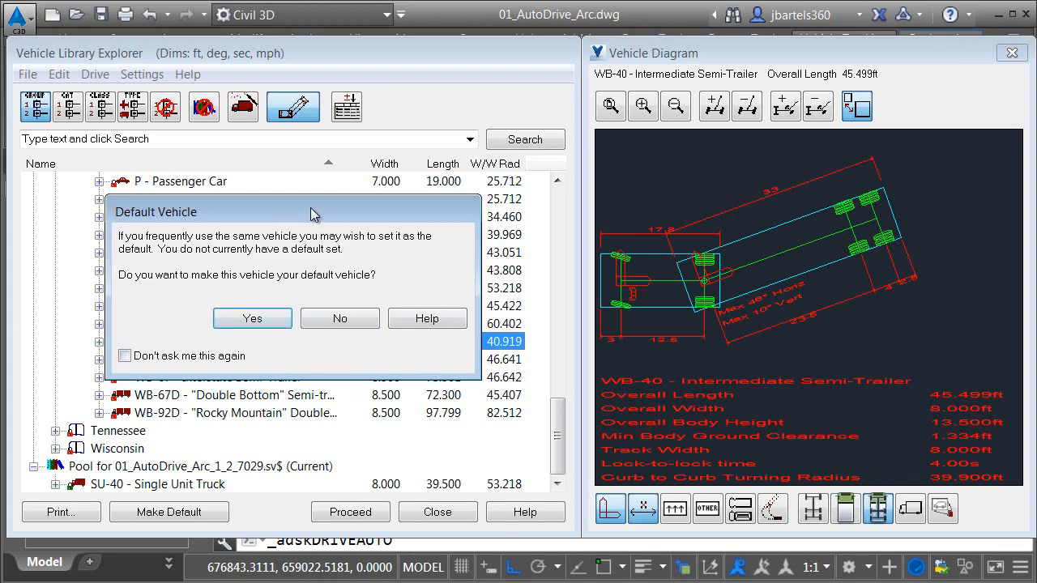
{"action": "left_click_drag", "start_coordinate": [274, 214], "coordinate": [672, 206]}
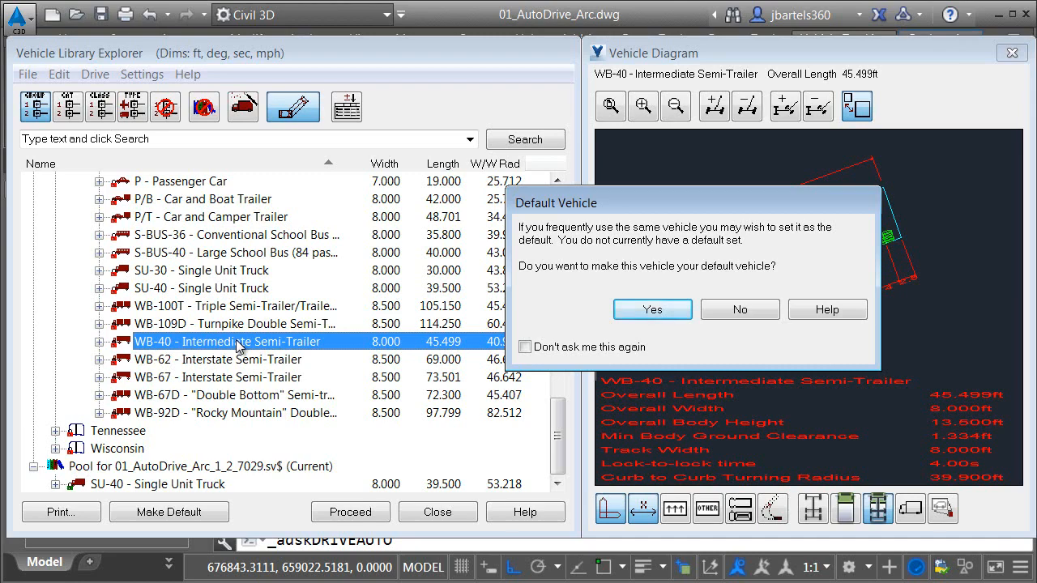
{"action": "left_click_drag", "start_coordinate": [609, 213], "coordinate": [221, 189]}
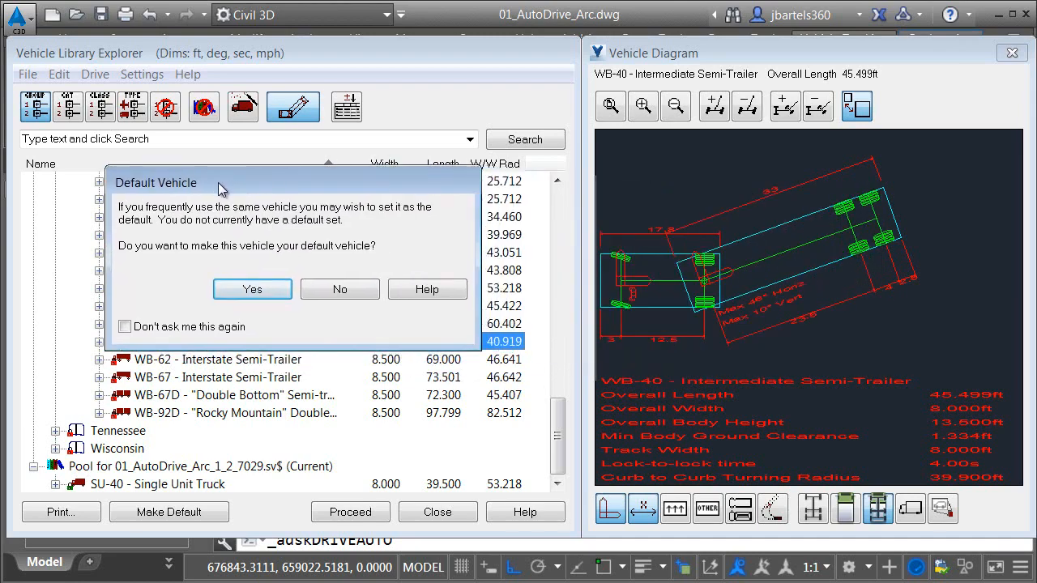
{"action": "left_click", "coordinate": [333, 290]}
Position the semi-trailer with its rear at point A, heading left parallel to the aisle curb, and proceed to driving.
{"action": "scroll", "coordinate": [721, 239], "scroll_direction": "up", "scroll_amount": 6}
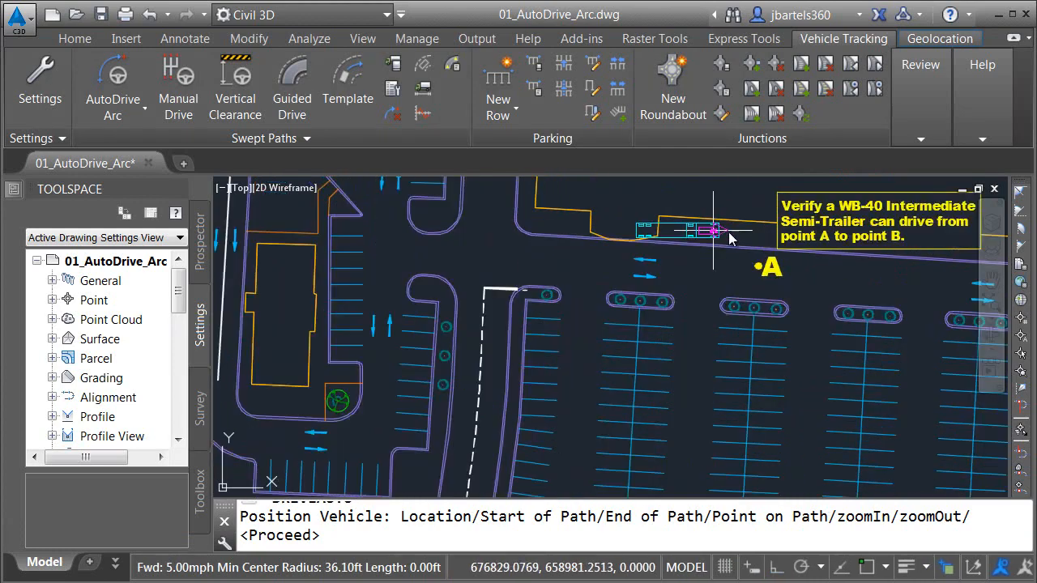
{"action": "left_click", "coordinate": [577, 304]}
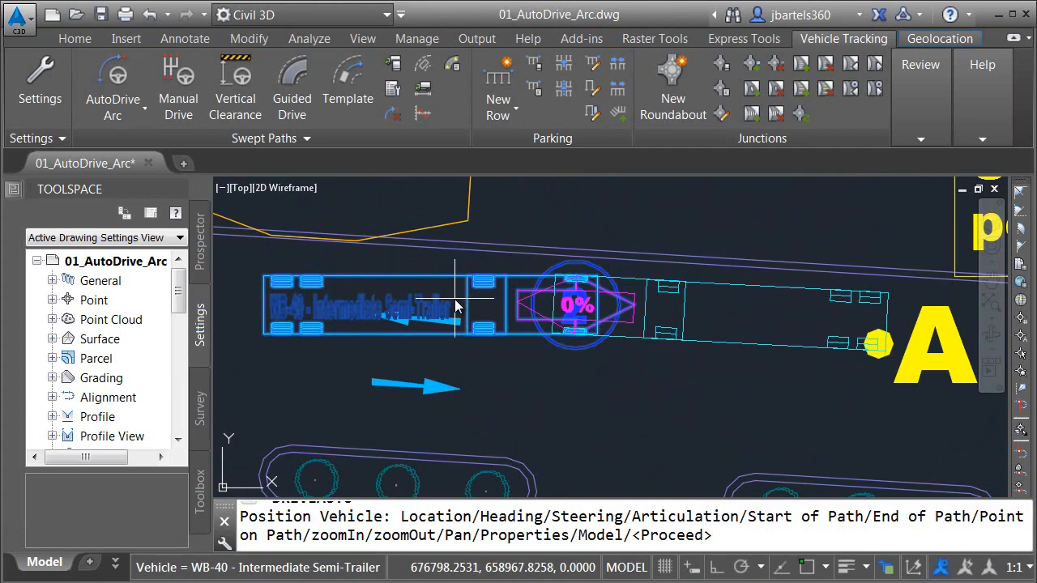
{"action": "left_click", "coordinate": [455, 299]}
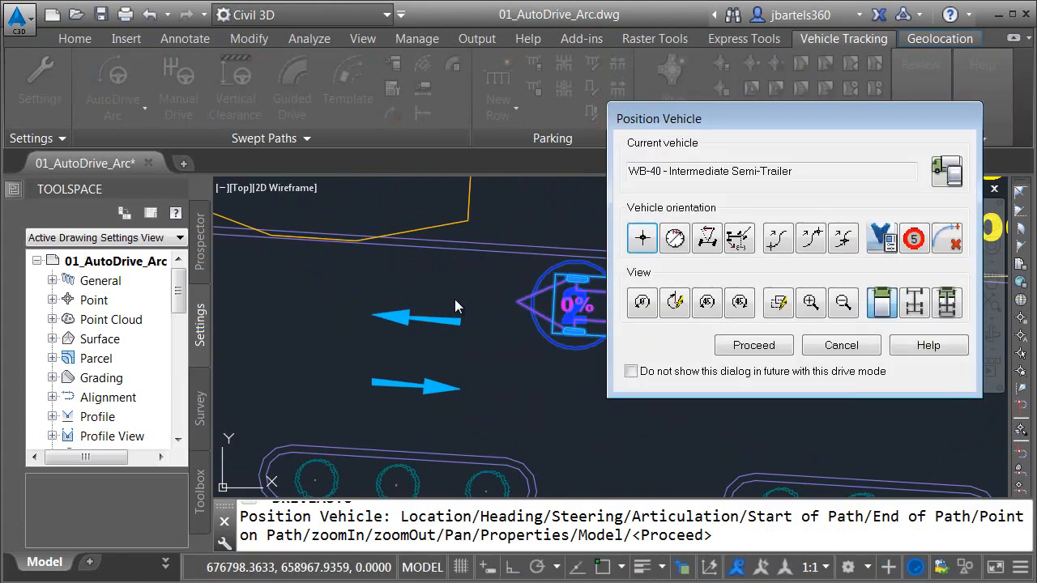
{"action": "left_click", "coordinate": [742, 346]}
Drive the semi-trailer from point A along the storefront aisle toward the driveway, keeping near the upper curb.
{"action": "scroll", "coordinate": [802, 375], "scroll_direction": "down", "scroll_amount": 4}
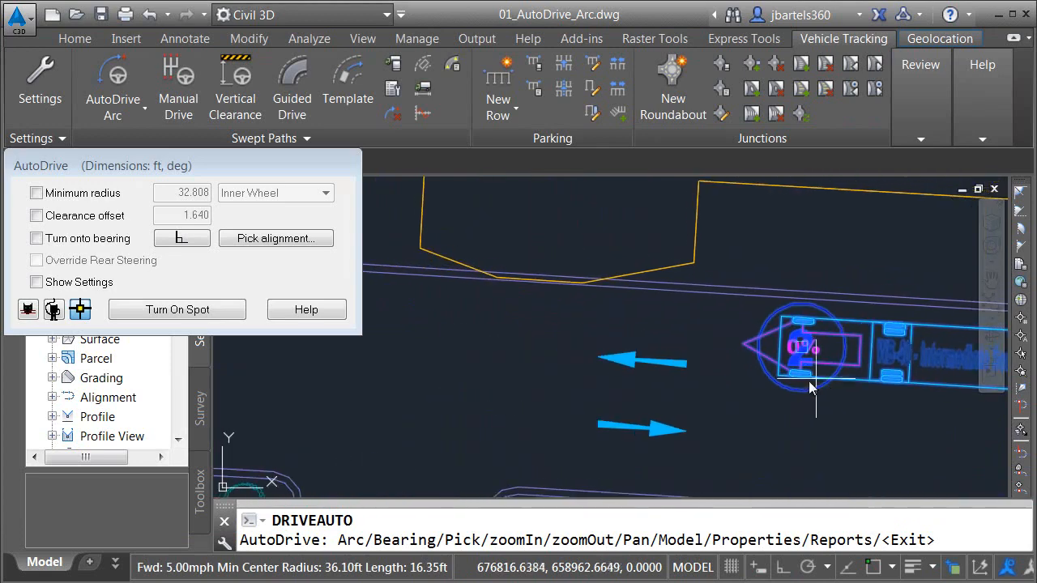
{"action": "scroll", "coordinate": [800, 377], "scroll_direction": "up", "scroll_amount": 3}
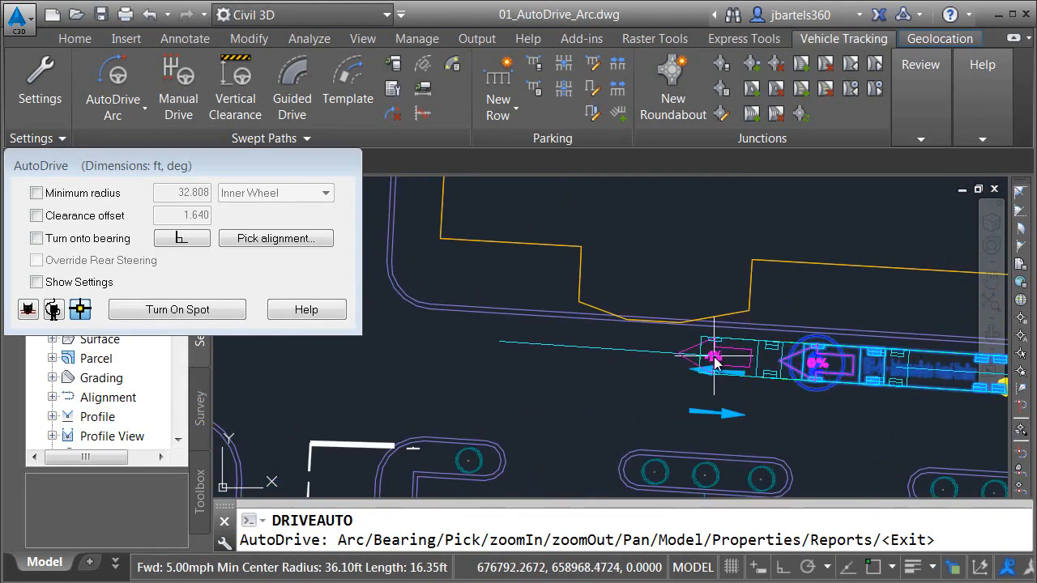
{"action": "left_click", "coordinate": [695, 350]}
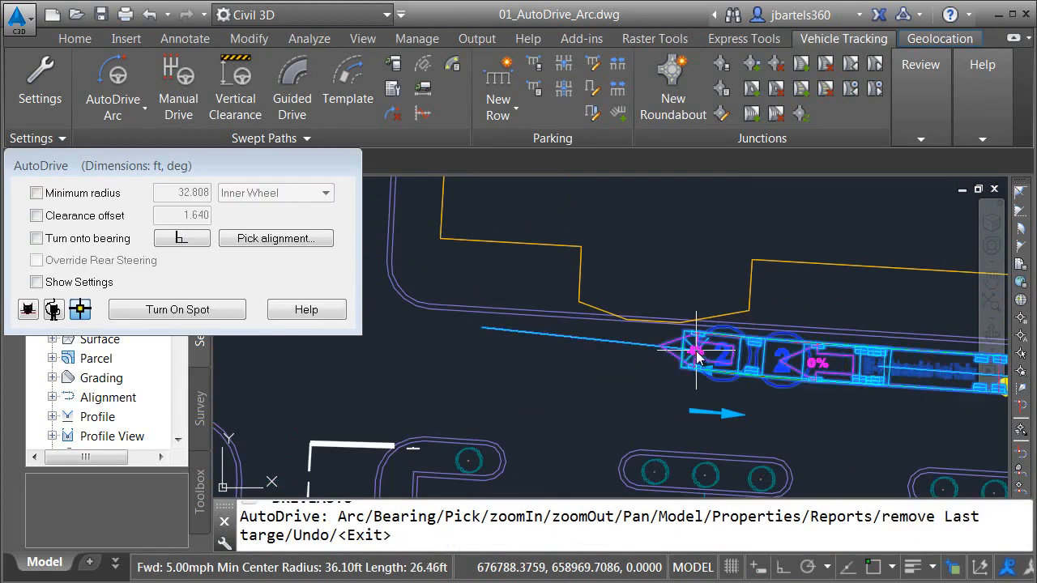
{"action": "left_click", "coordinate": [595, 342]}
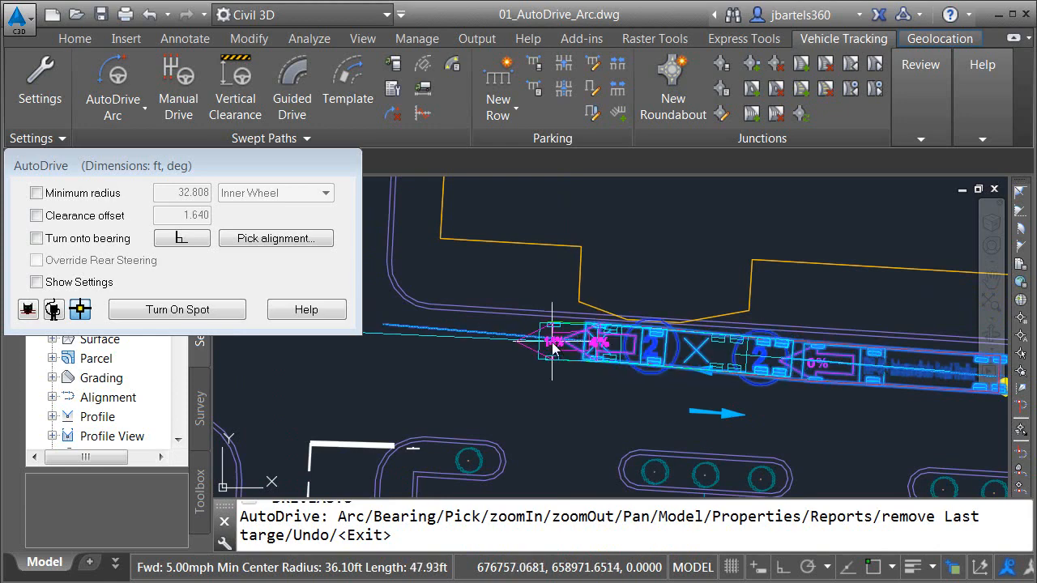
{"action": "left_click", "coordinate": [469, 335]}
Swing the semi-trailer left around the corner into the driveway and steer it straight between the curb and the dashed line.
{"action": "middle_click_drag", "start_coordinate": [450, 344], "coordinate": [618, 303]}
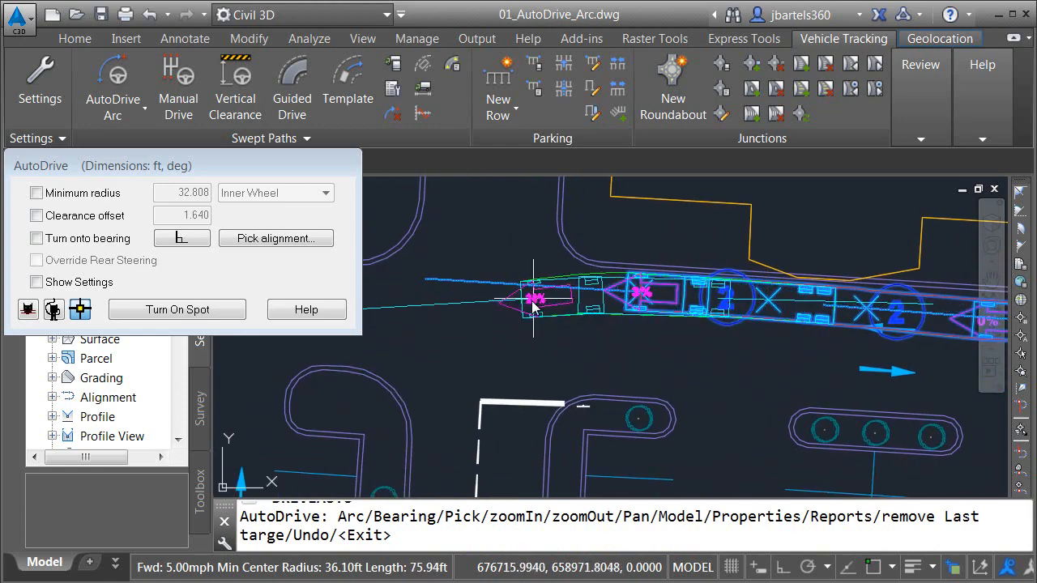
{"action": "left_click", "coordinate": [519, 314]}
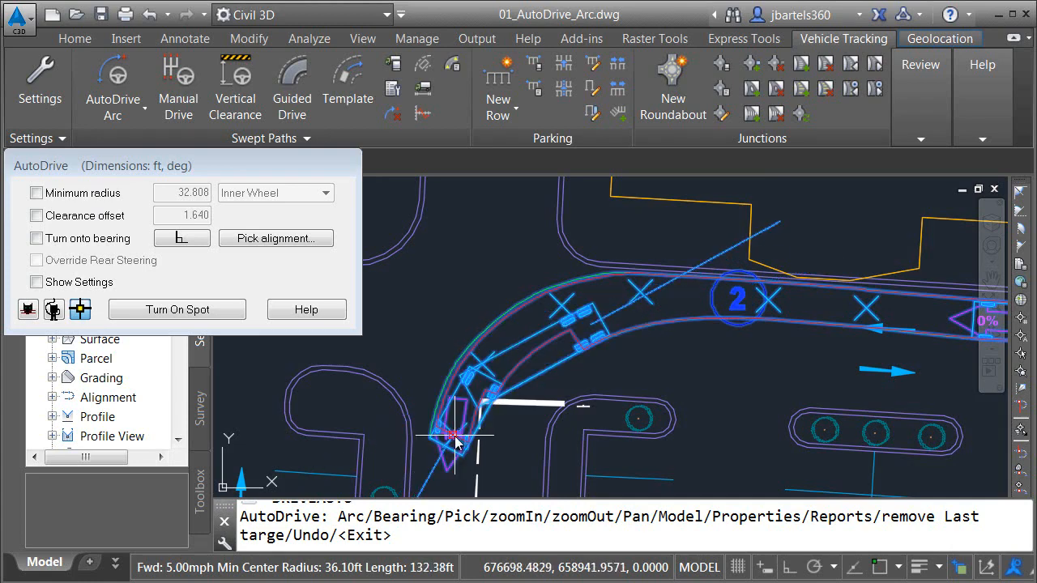
{"action": "middle_click_drag", "start_coordinate": [456, 442], "coordinate": [497, 304]}
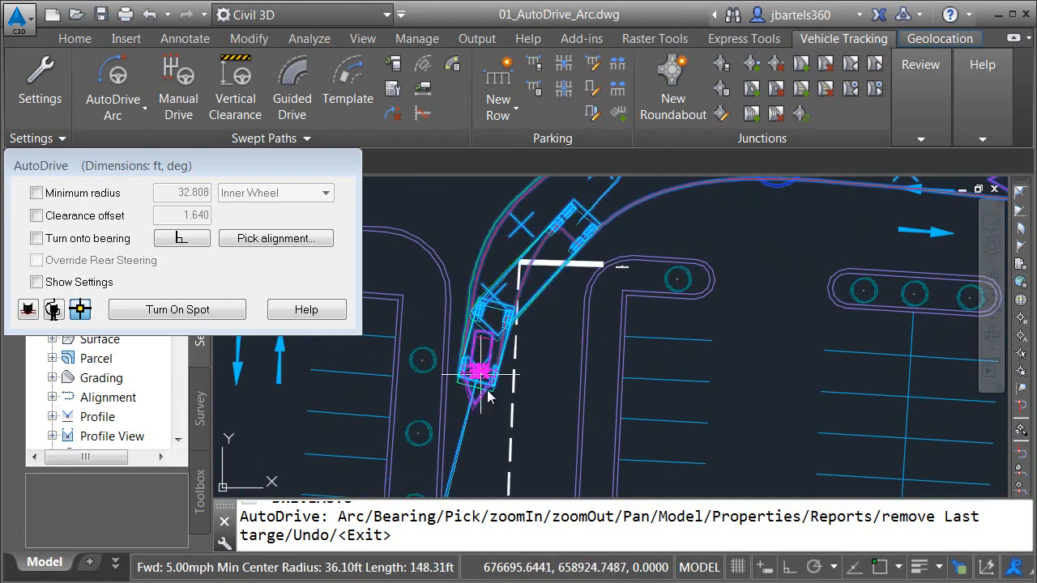
{"action": "middle_click_drag", "start_coordinate": [489, 395], "coordinate": [486, 258]}
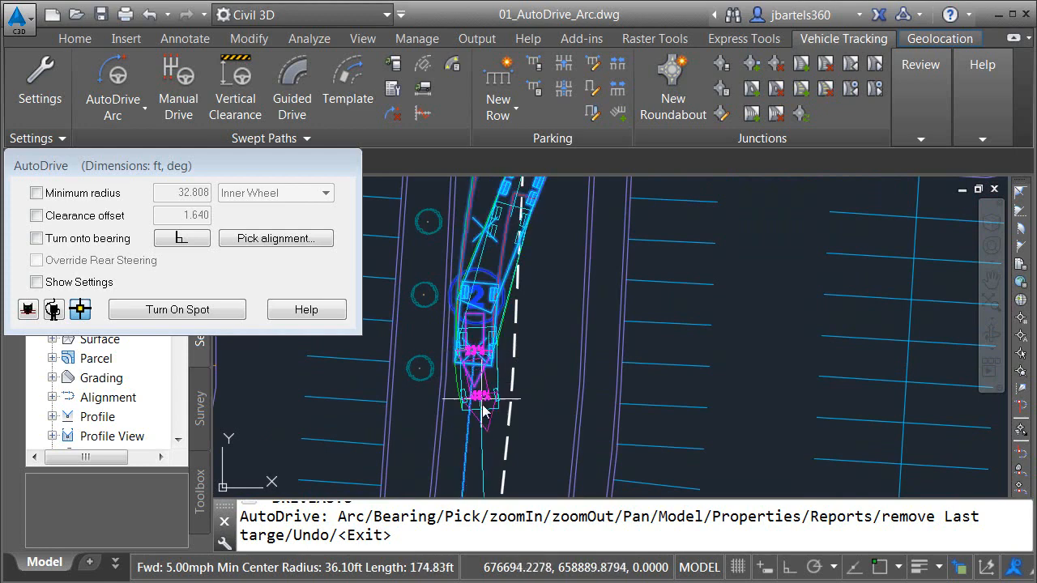
{"action": "middle_click_drag", "start_coordinate": [477, 399], "coordinate": [470, 269]}
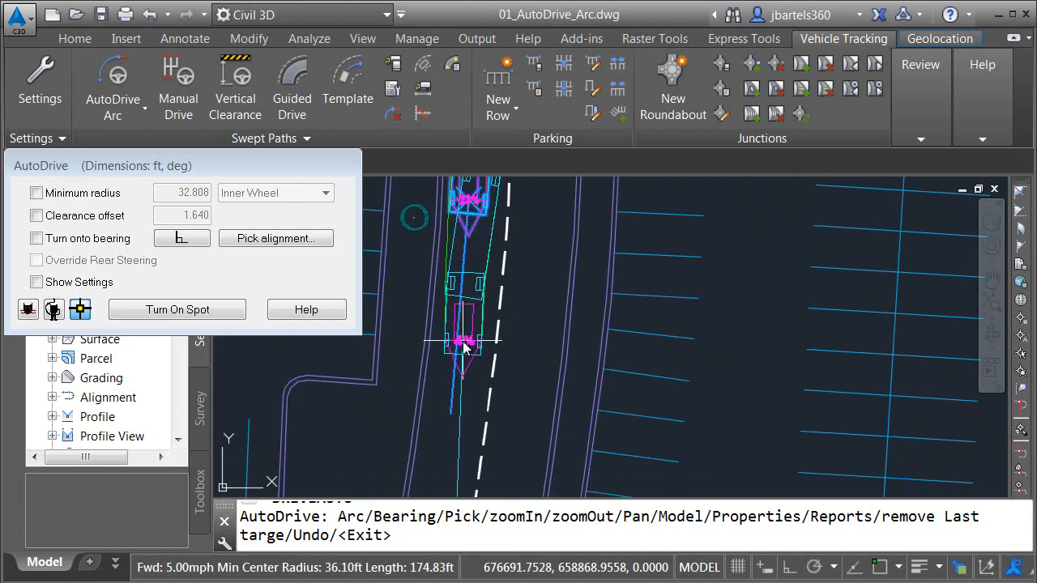
Drive the semi-trailer down the driveway lane beside the dashed line to the stop line at the main road.
{"action": "left_click", "coordinate": [463, 343]}
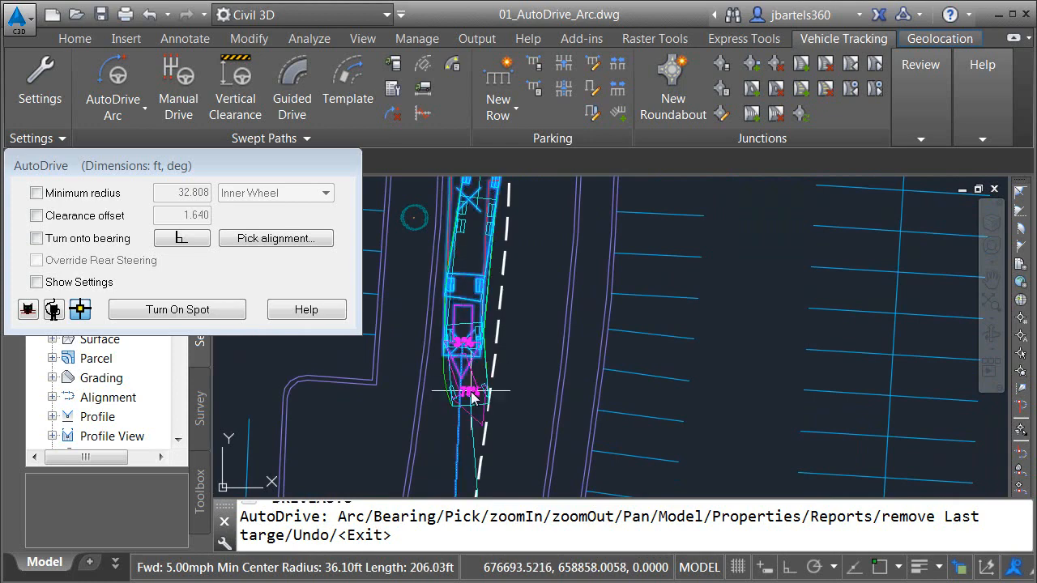
{"action": "middle_click_drag", "start_coordinate": [469, 356], "coordinate": [476, 246]}
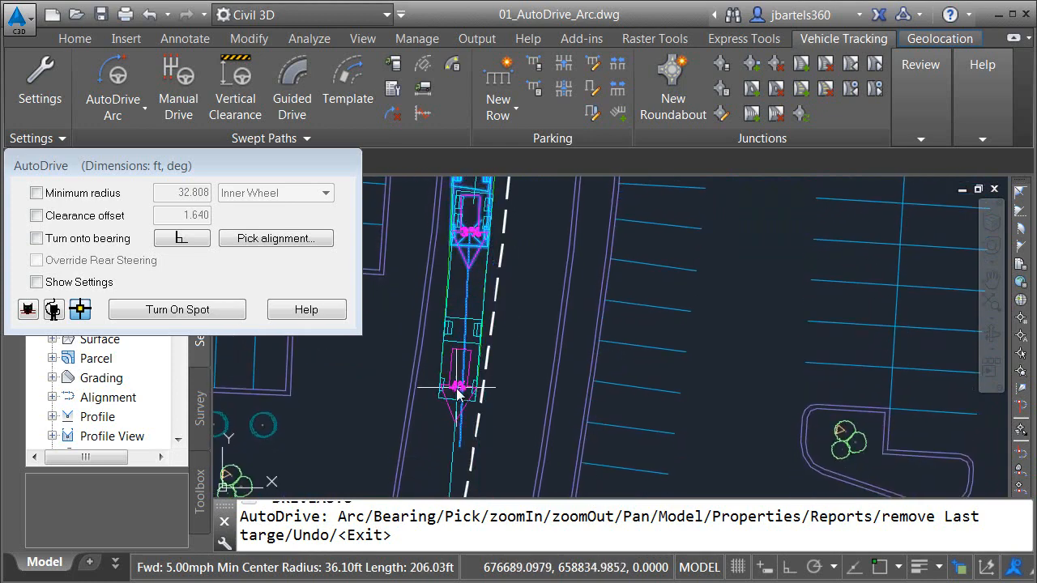
{"action": "middle_click_drag", "start_coordinate": [465, 366], "coordinate": [482, 227]}
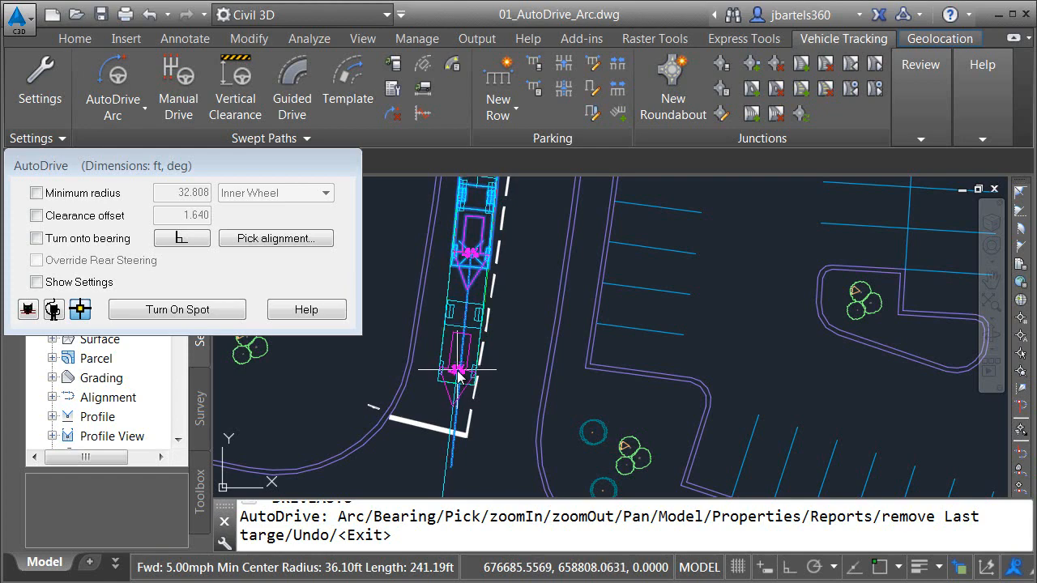
{"action": "left_click", "coordinate": [458, 371]}
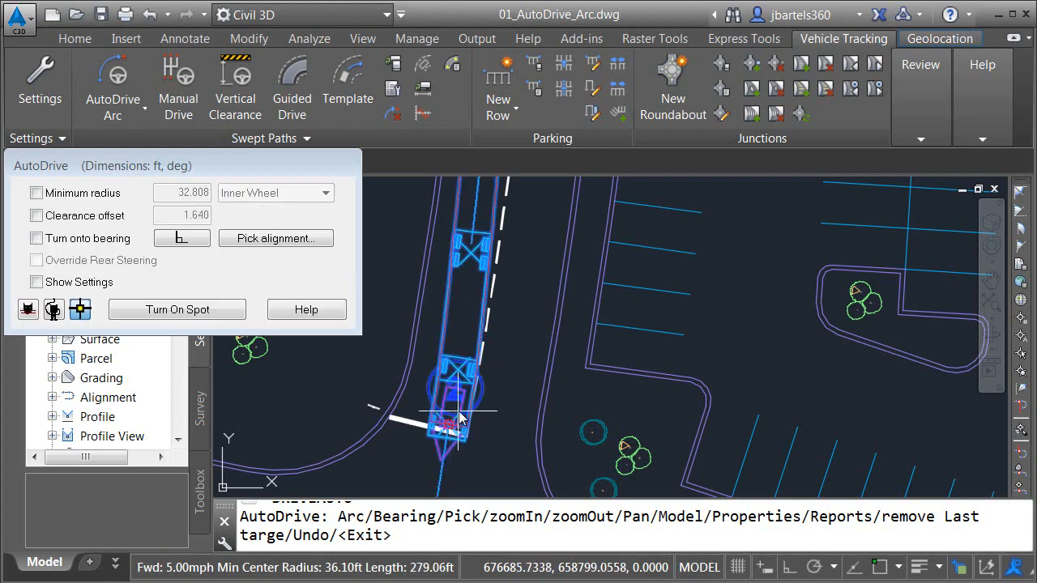
Drive the semi-trailer past the driveway stop line and swing it wide around the corner curb onto the main road toward point B.
{"action": "scroll", "coordinate": [448, 431], "scroll_direction": "down", "scroll_amount": 5}
{"action": "scroll", "coordinate": [444, 432], "scroll_direction": "up", "scroll_amount": 4}
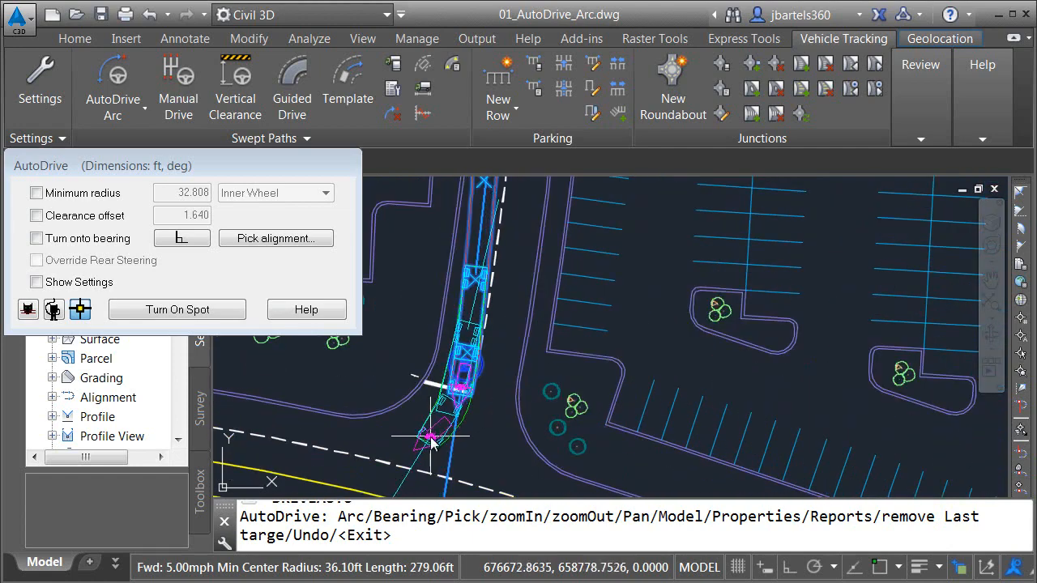
{"action": "left_click", "coordinate": [391, 457]}
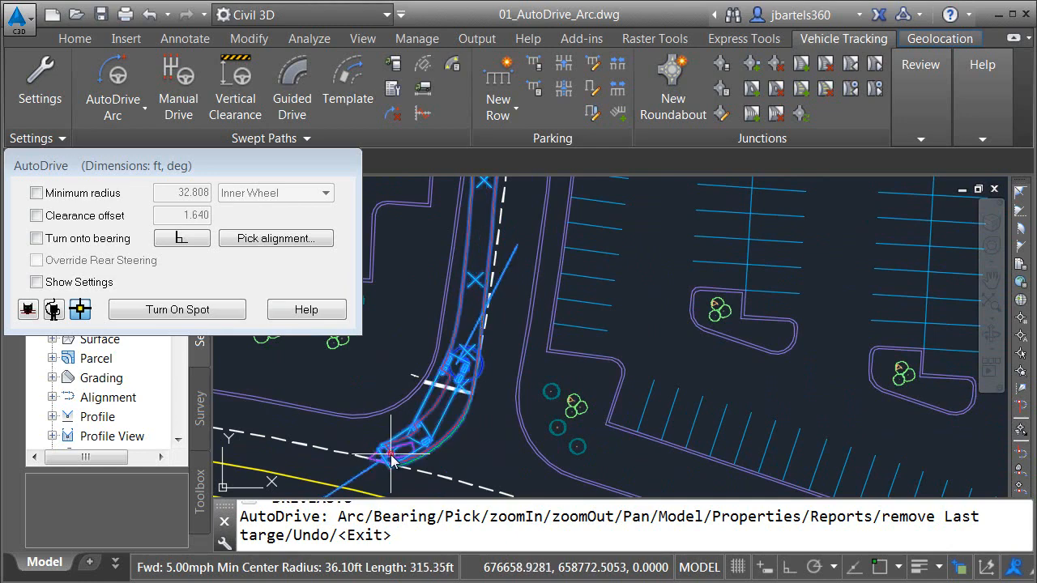
{"action": "left_click", "coordinate": [322, 458]}
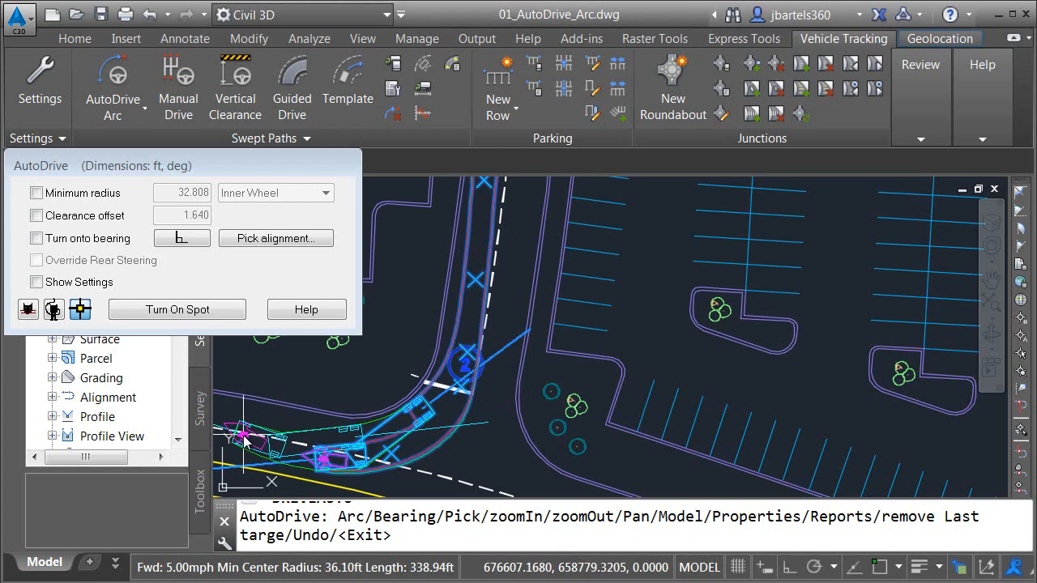
Drive the semi-trailer along the main road's curb lane until its front reaches point B, and end the AutoDrive path.
{"action": "middle_click_drag", "start_coordinate": [271, 434], "coordinate": [514, 405]}
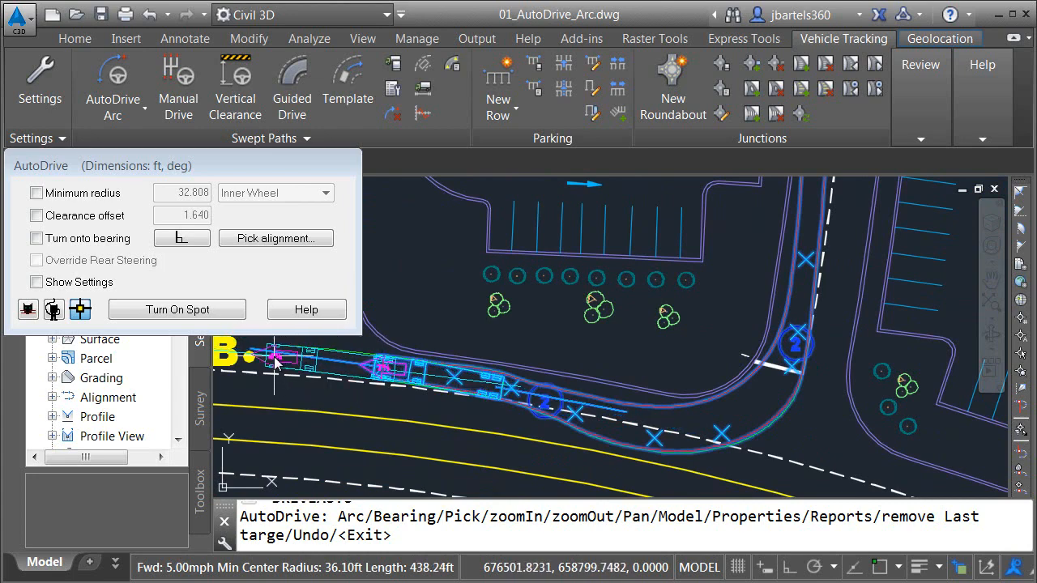
{"action": "left_click", "coordinate": [275, 363]}
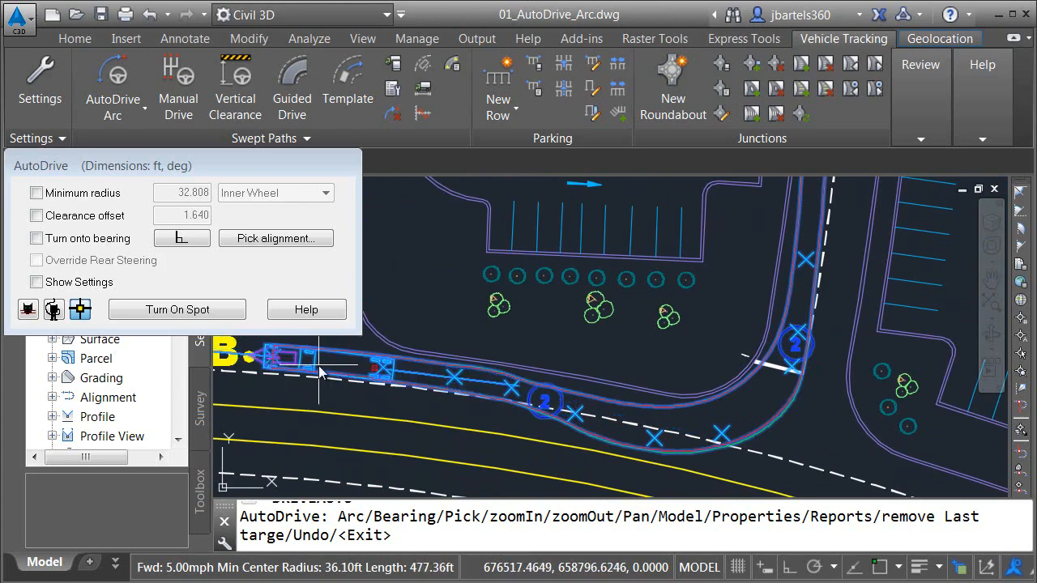
{"action": "key", "text": "Escape"}
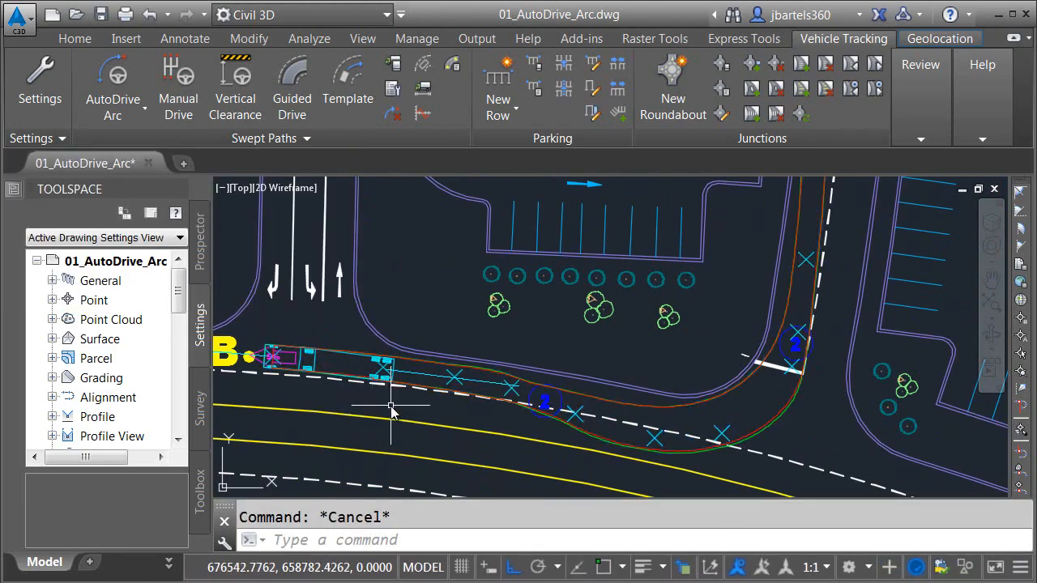
Examine the semi-trailer's swept path from point A to point B, checking curb and lane-line clearance at the aisle corner and the driveway exit.
{"action": "scroll", "coordinate": [389, 373], "scroll_direction": "up", "scroll_amount": 5}
{"action": "mouse_move", "coordinate": [549, 412]}
{"action": "middle_mouse_down"}
{"action": "mouse_move", "coordinate": [524, 362]}
{"action": "mouse_move", "coordinate": [359, 331]}
{"action": "mouse_move", "coordinate": [672, 389]}
{"action": "mouse_move", "coordinate": [435, 362]}
{"action": "middle_mouse_up"}
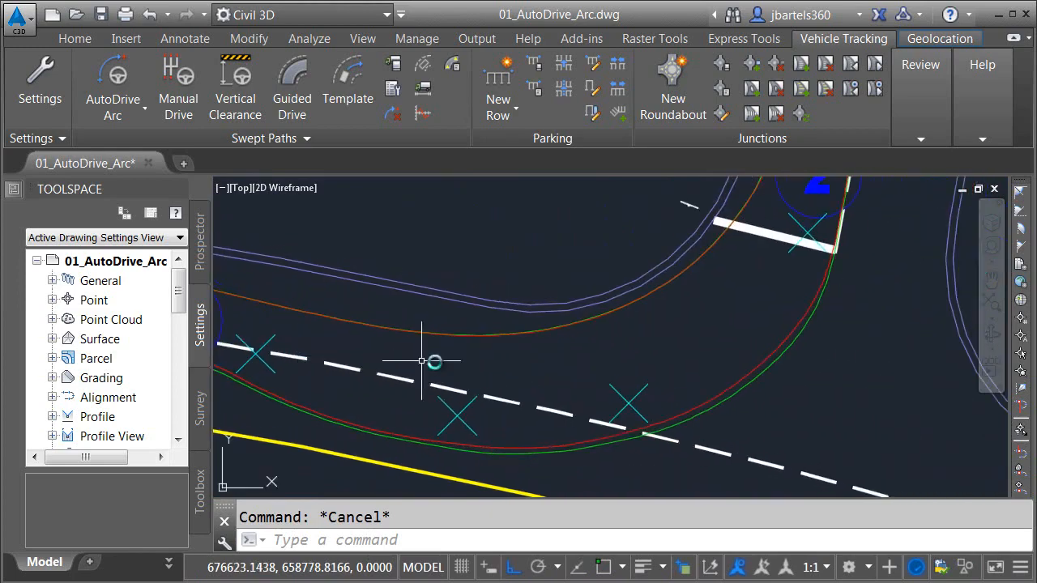
{"action": "scroll", "coordinate": [607, 405], "scroll_direction": "down", "scroll_amount": 2}
{"action": "scroll", "coordinate": [527, 454], "scroll_direction": "down", "scroll_amount": 2}
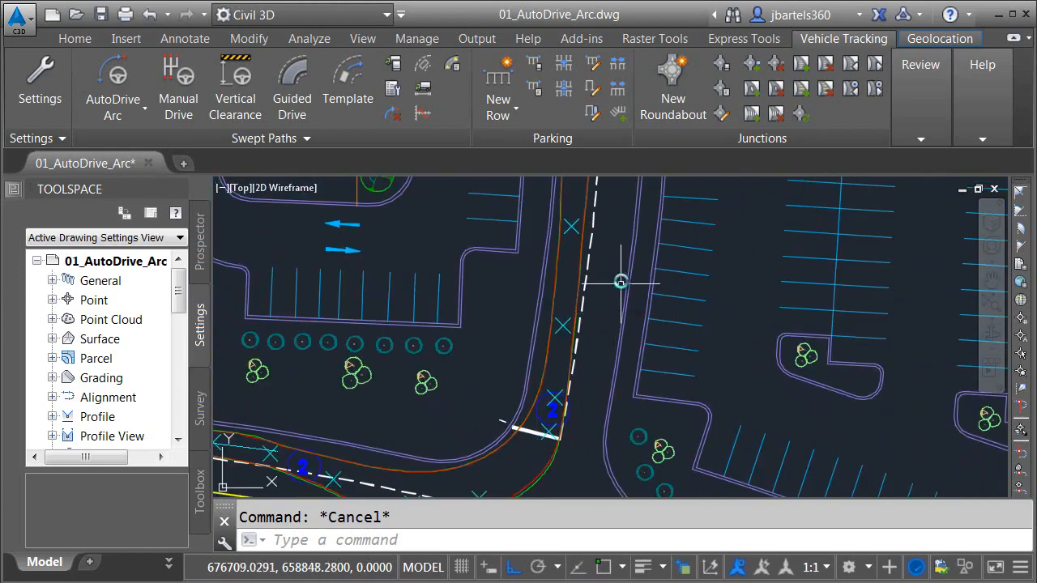
{"action": "middle_click_drag", "start_coordinate": [615, 249], "coordinate": [500, 475]}
{"action": "middle_click_drag", "start_coordinate": [539, 259], "coordinate": [479, 370]}
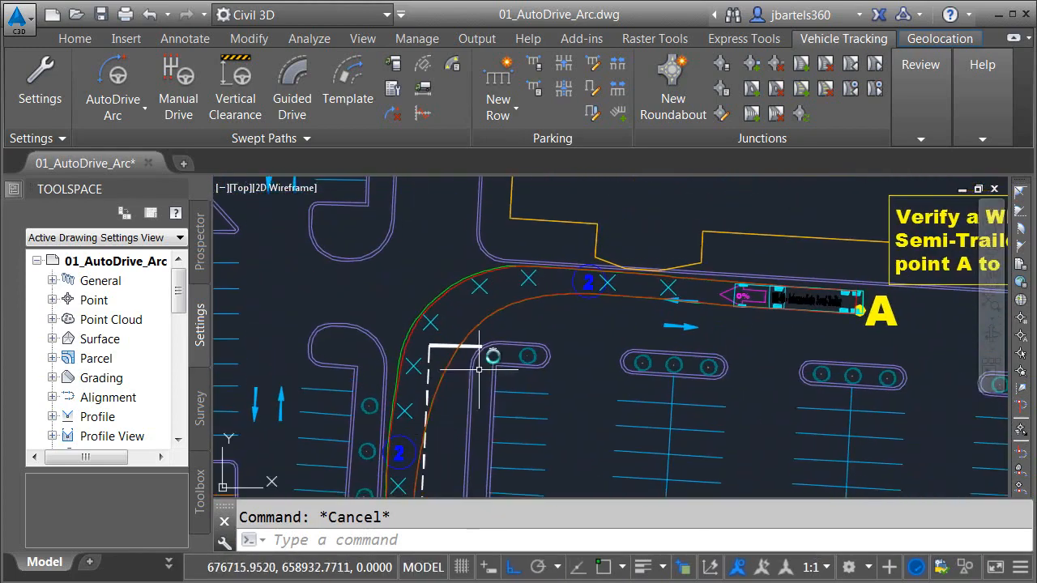
{"action": "scroll", "coordinate": [541, 317], "scroll_direction": "up", "scroll_amount": 2}
{"action": "mouse_move", "coordinate": [621, 341]}
{"action": "middle_mouse_down"}
{"action": "mouse_move", "coordinate": [553, 424]}
{"action": "mouse_move", "coordinate": [724, 311]}
{"action": "middle_mouse_up"}
{"action": "scroll", "coordinate": [733, 306], "scroll_direction": "down", "scroll_amount": 1}
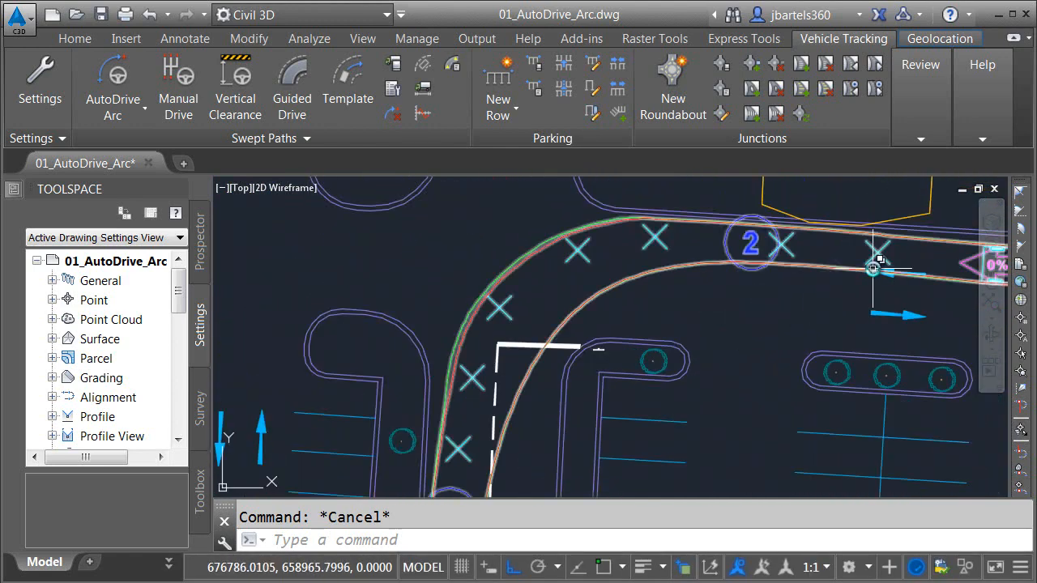
{"action": "middle_click_drag", "start_coordinate": [497, 382], "coordinate": [532, 268]}
{"action": "scroll", "coordinate": [507, 327], "scroll_direction": "down", "scroll_amount": 2}
{"action": "middle_click_drag", "start_coordinate": [504, 424], "coordinate": [539, 226]}
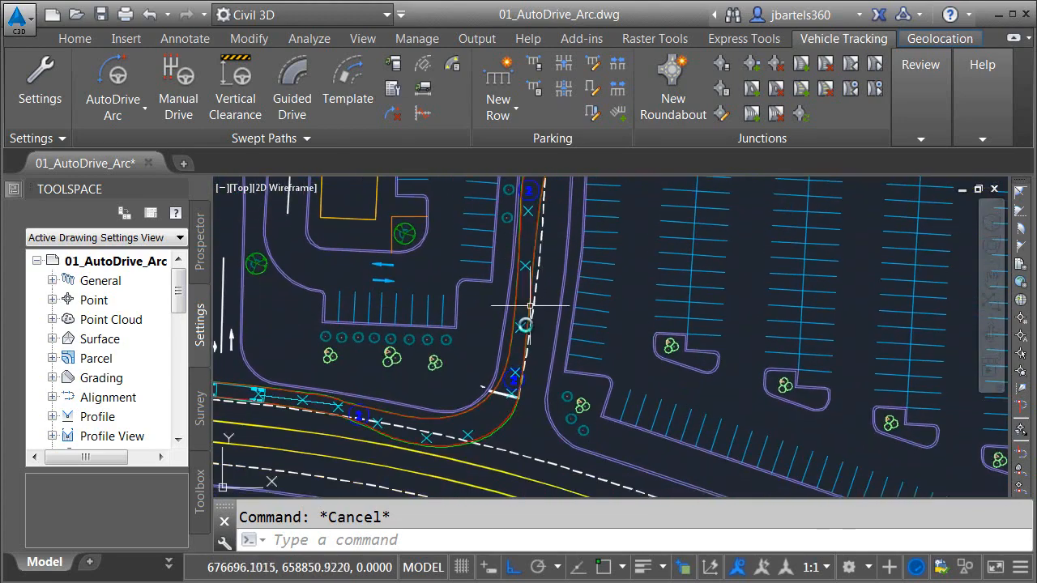
{"action": "scroll", "coordinate": [459, 424], "scroll_direction": "up", "scroll_amount": 4}
{"action": "mouse_move", "coordinate": [473, 417]}
{"action": "middle_mouse_down"}
{"action": "mouse_move", "coordinate": [568, 402]}
{"action": "mouse_move", "coordinate": [713, 410]}
{"action": "middle_mouse_up"}
{"action": "scroll", "coordinate": [671, 361], "scroll_direction": "down", "scroll_amount": 2}
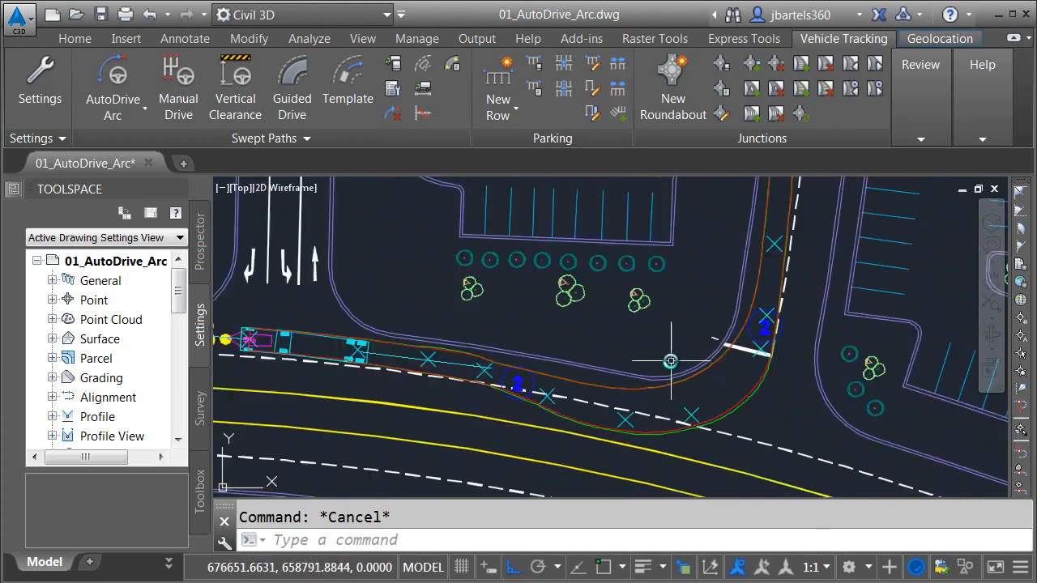
{"action": "scroll", "coordinate": [671, 362], "scroll_direction": "down", "scroll_amount": 1}
{"action": "middle_click_drag", "start_coordinate": [756, 305], "coordinate": [585, 349]}
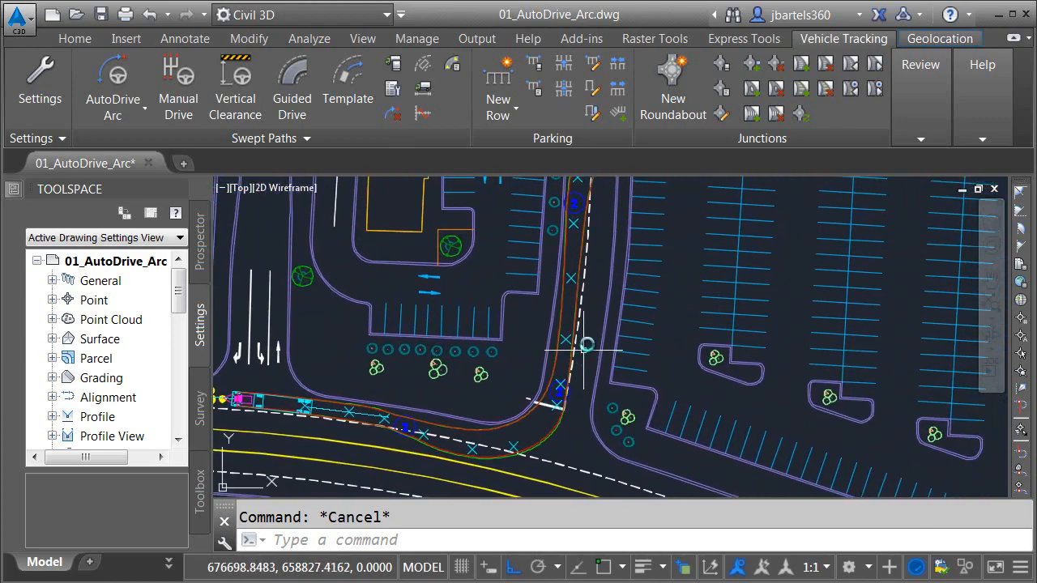
{"action": "scroll", "coordinate": [585, 347], "scroll_direction": "down", "scroll_amount": 2}
{"action": "middle_click_drag", "start_coordinate": [641, 301], "coordinate": [600, 356]}
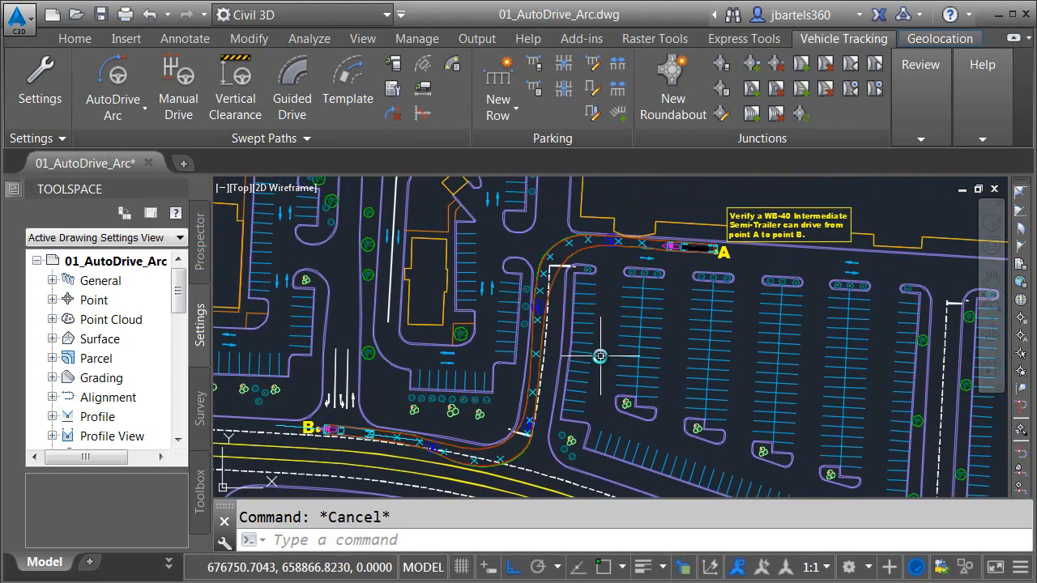